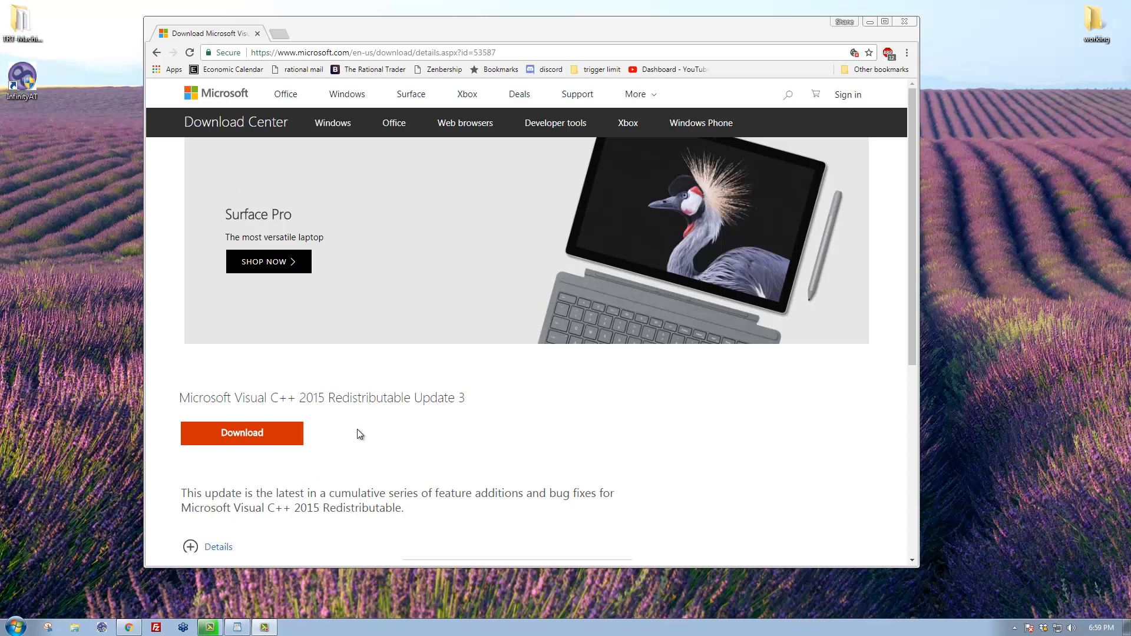
- Download the 64-bit Visual C++ 2015 Redistributable Update 3 installer, vc_redist.x64.exe
{"action": "left_click", "coordinate": [241, 436]}
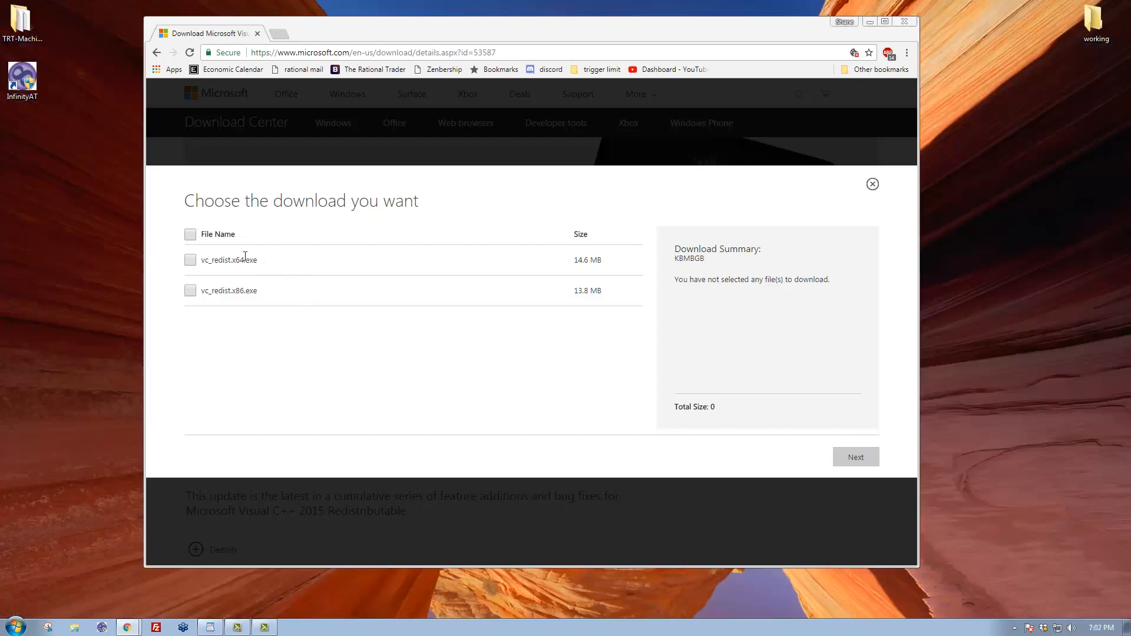
{"action": "left_click", "coordinate": [191, 262]}
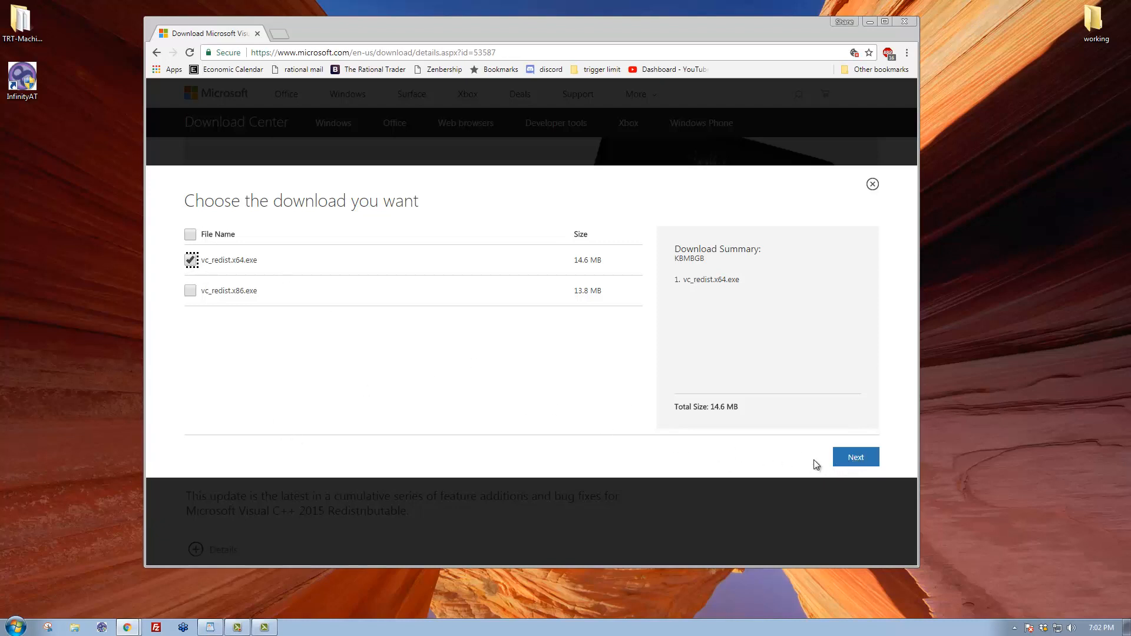
{"action": "left_click", "coordinate": [859, 459]}
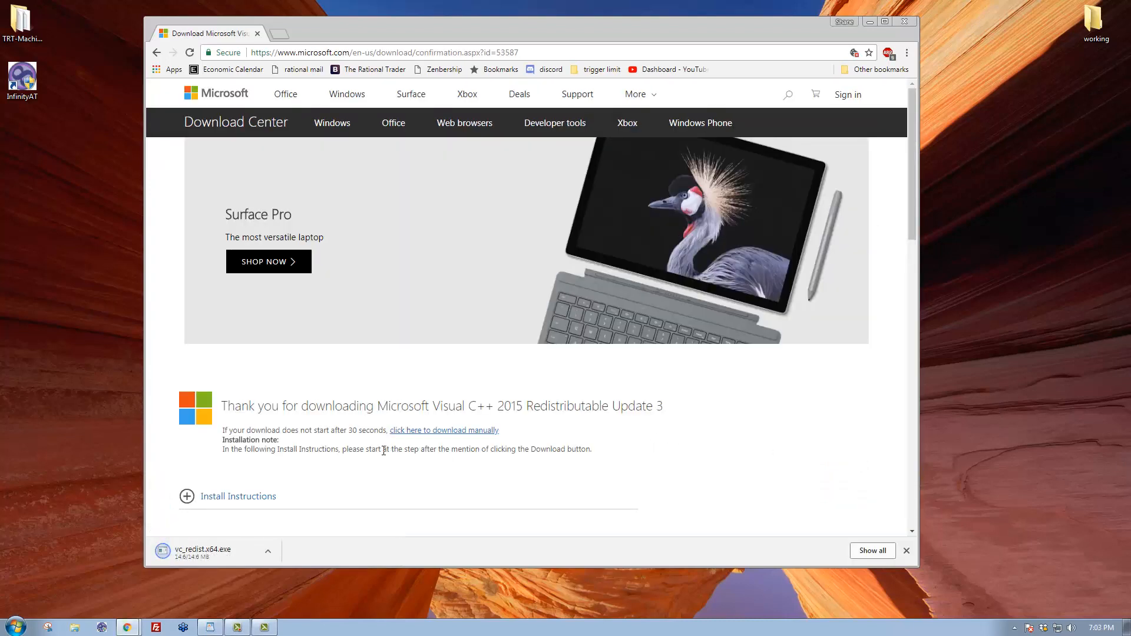
- Show the downloaded vc_redist.x64.exe in its folder, run it, and repair the existing redistributable installation
{"action": "left_click", "coordinate": [267, 552]}
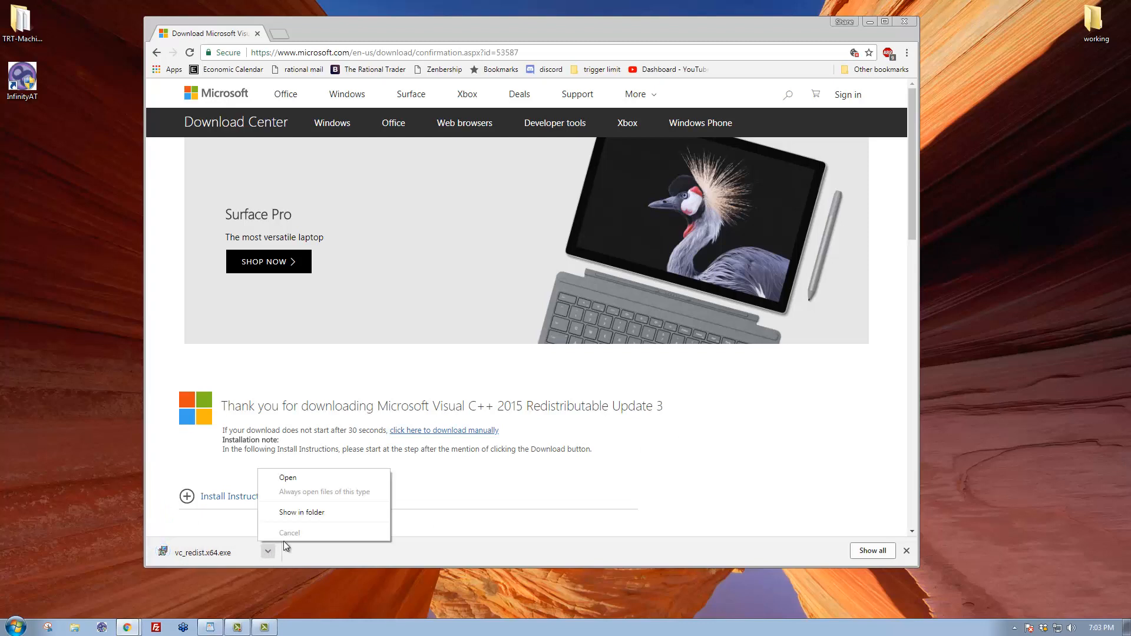
{"action": "left_click", "coordinate": [311, 514]}
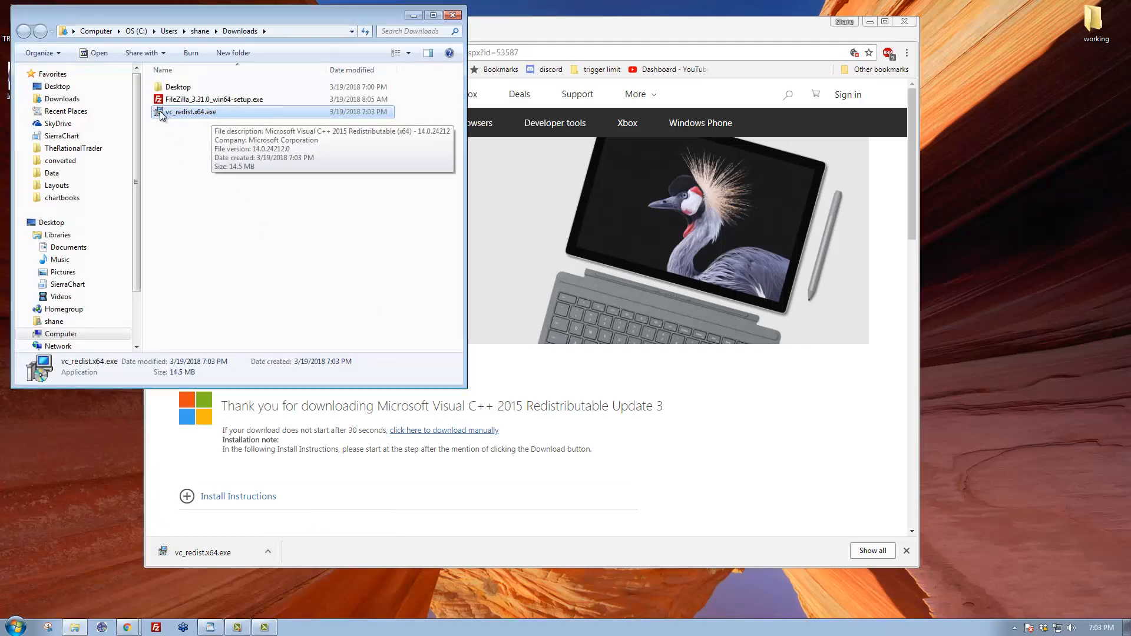
{"action": "double_click", "coordinate": [164, 114]}
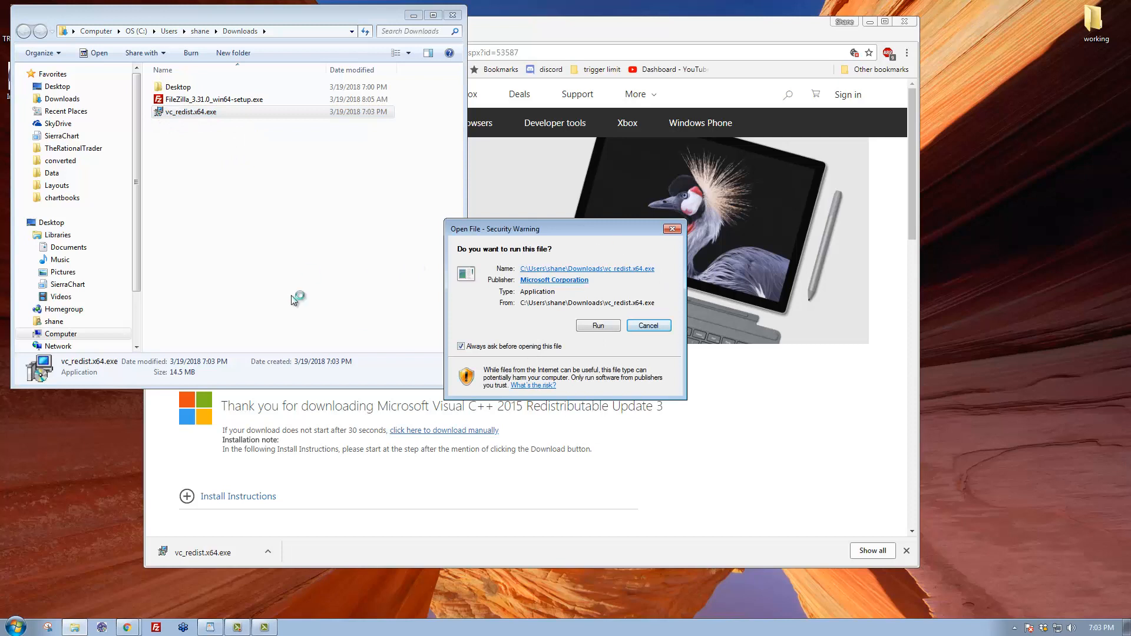
{"action": "left_click", "coordinate": [595, 325]}
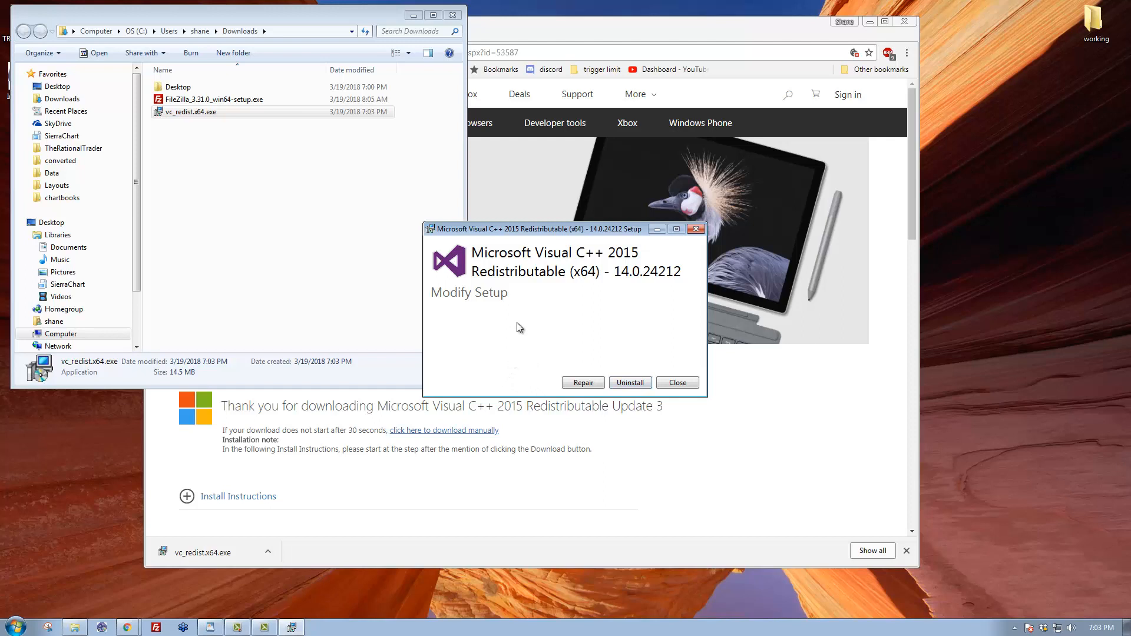
{"action": "left_click", "coordinate": [585, 384]}
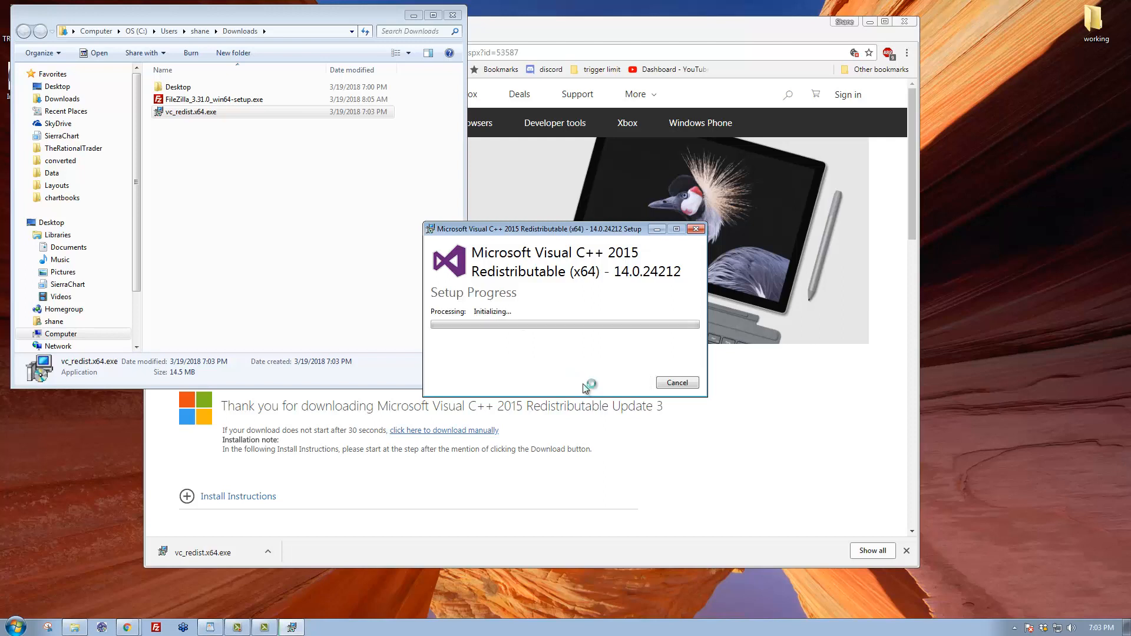
{"action": "left_click", "coordinate": [618, 327]}
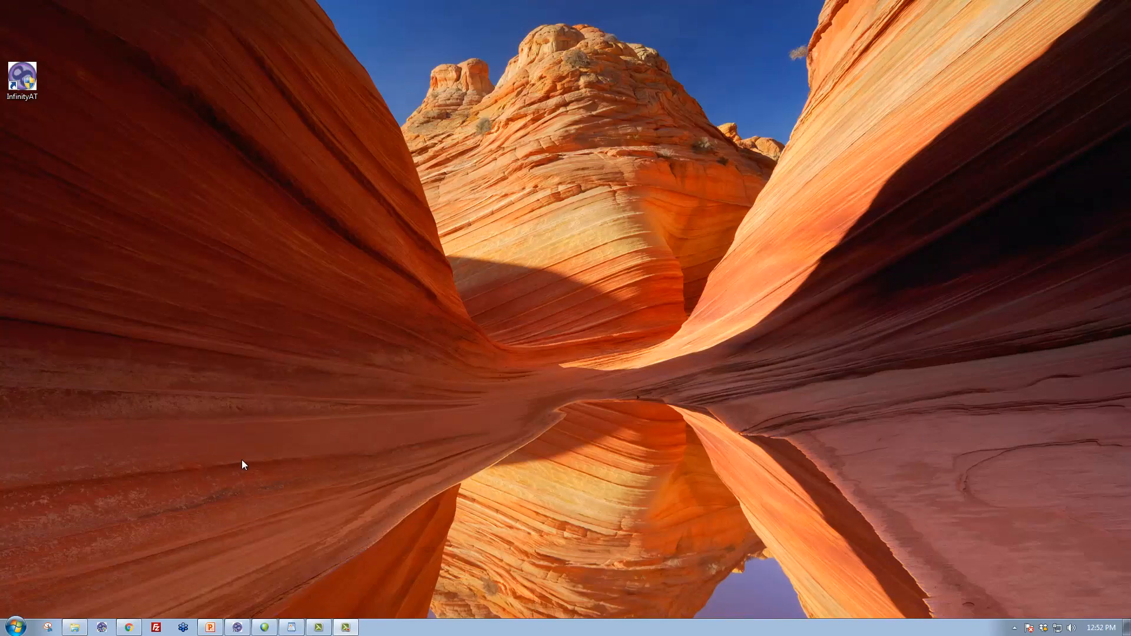
- Switch to Chrome, open The Rational Trader's members' downloads, and download chartbooks-20180316.zip from the chartbooks directory
{"action": "left_click", "coordinate": [128, 627]}
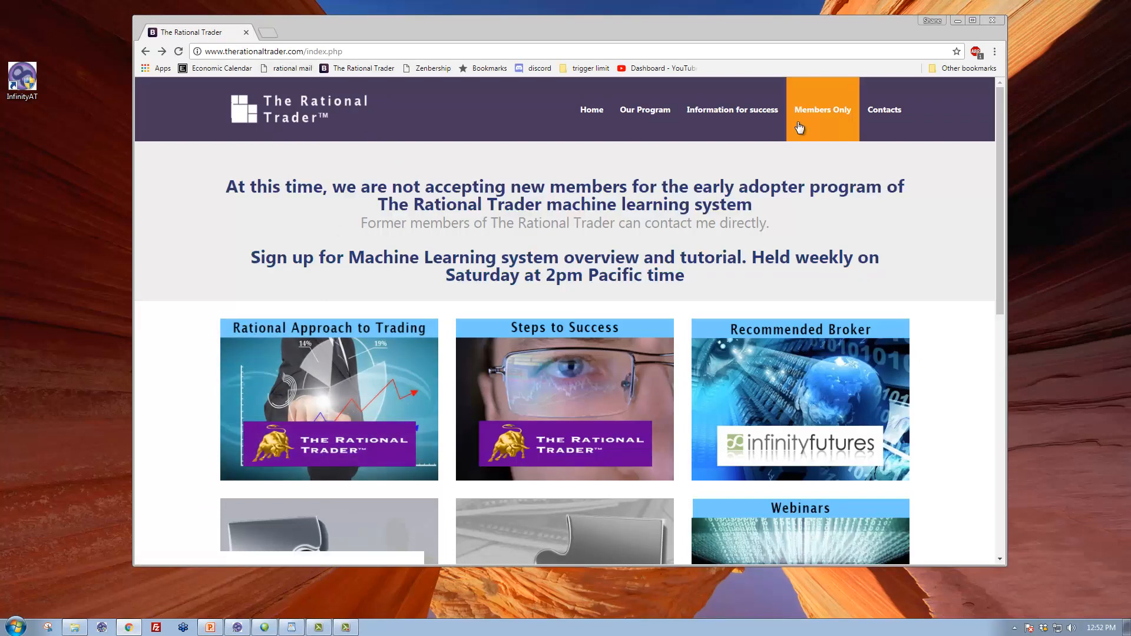
{"action": "mouse_move", "coordinate": [811, 121]}
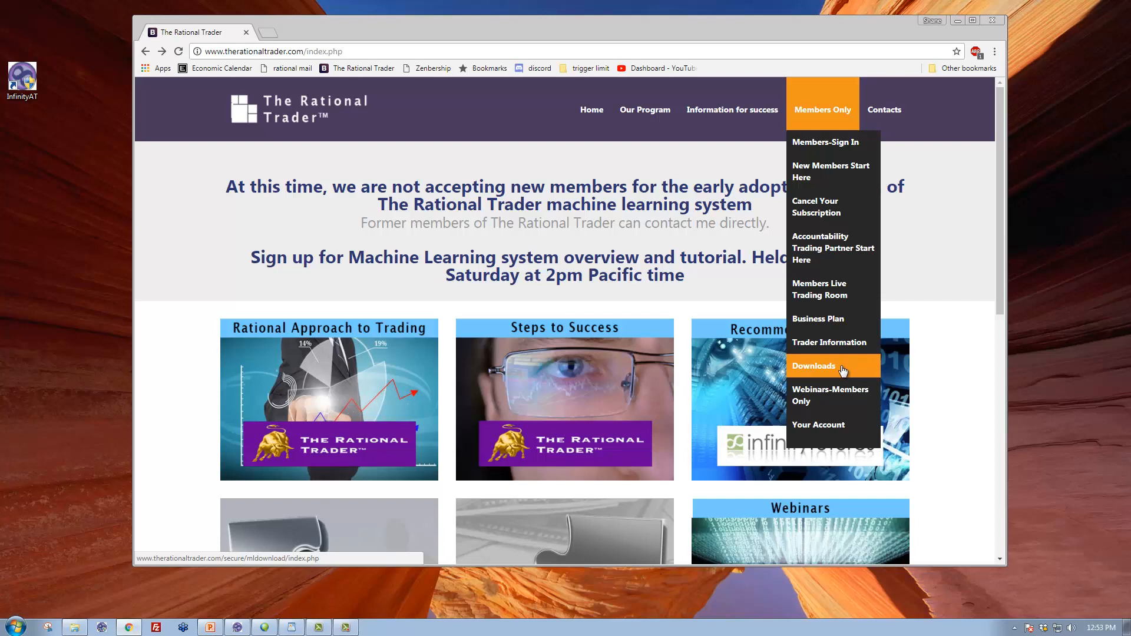
{"action": "left_click", "coordinate": [840, 366]}
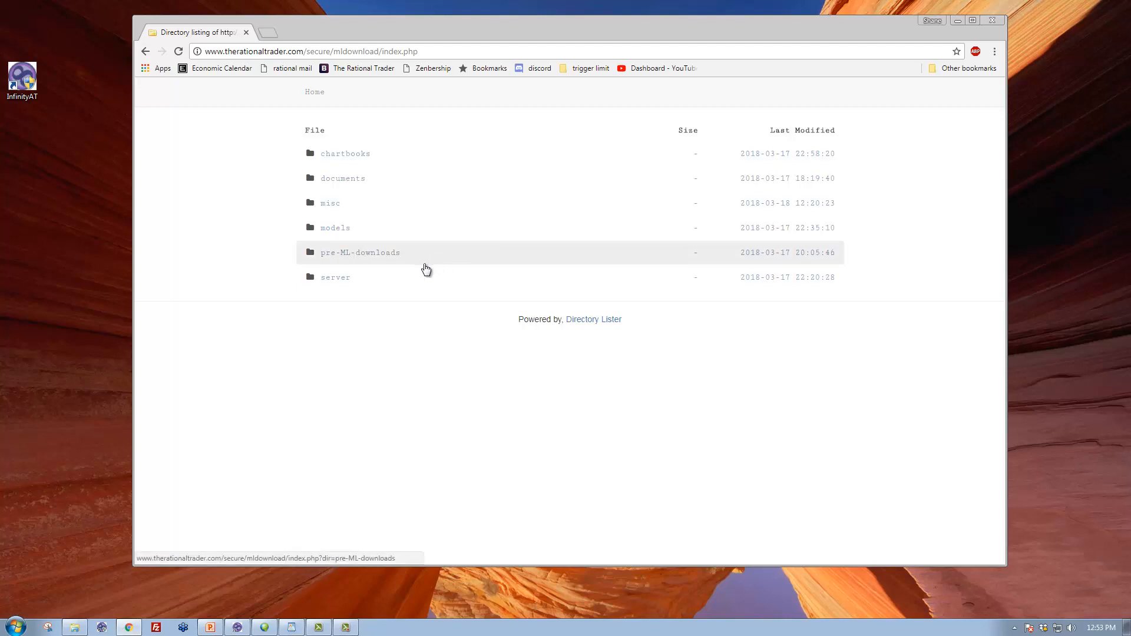
{"action": "left_click", "coordinate": [346, 158]}
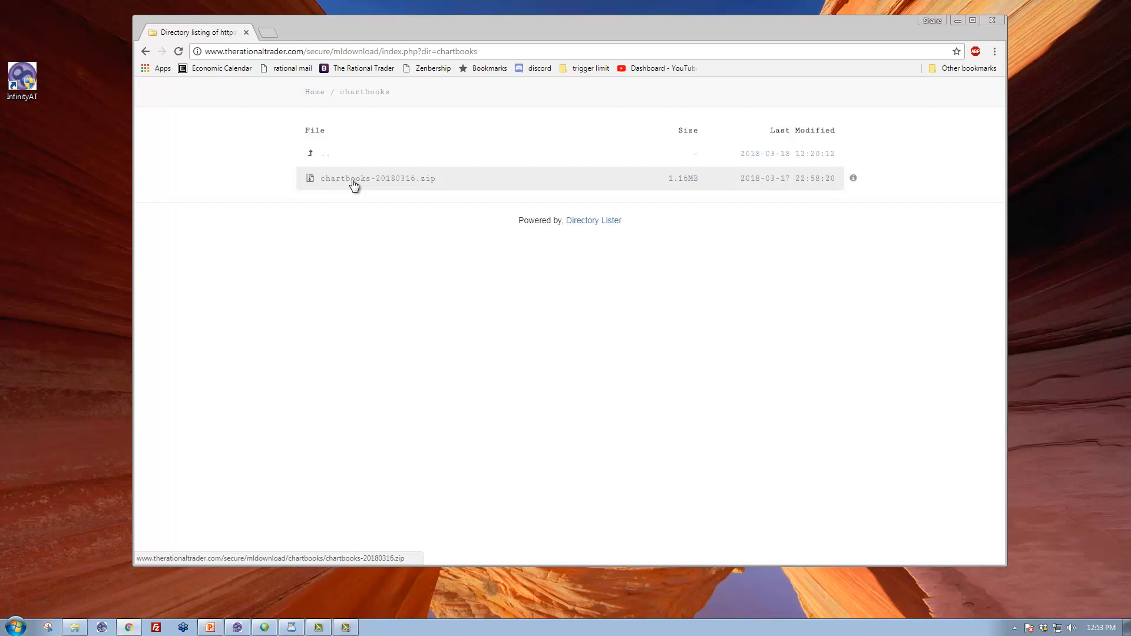
{"action": "left_click", "coordinate": [354, 181]}
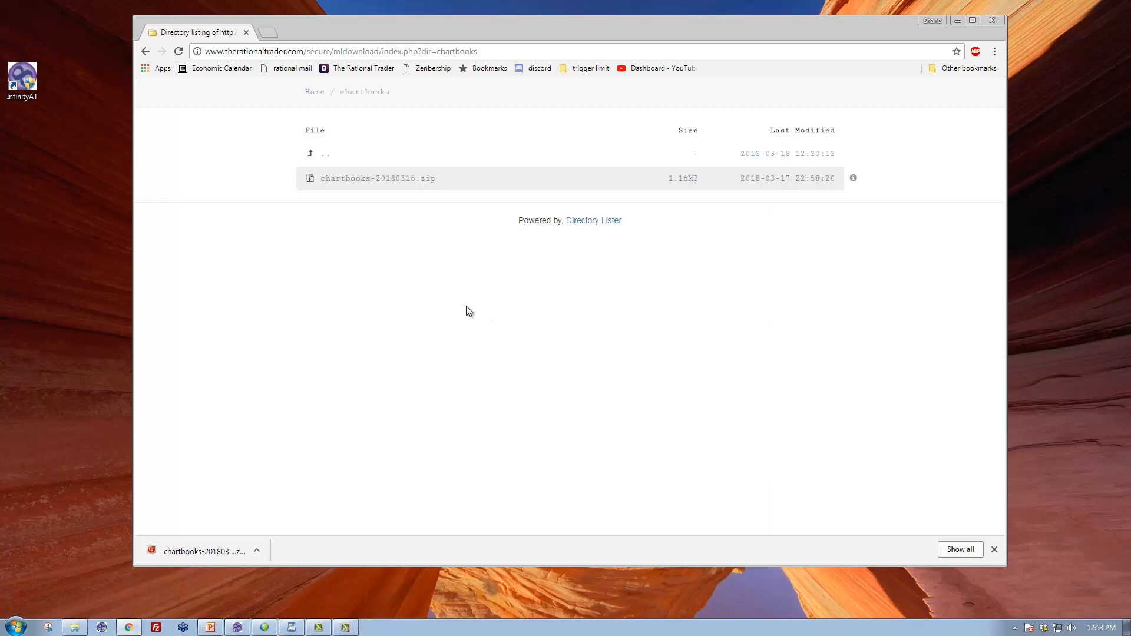
- Return to the downloads listing and download models-20180316.zip from the models directory
{"action": "left_click", "coordinate": [146, 51]}
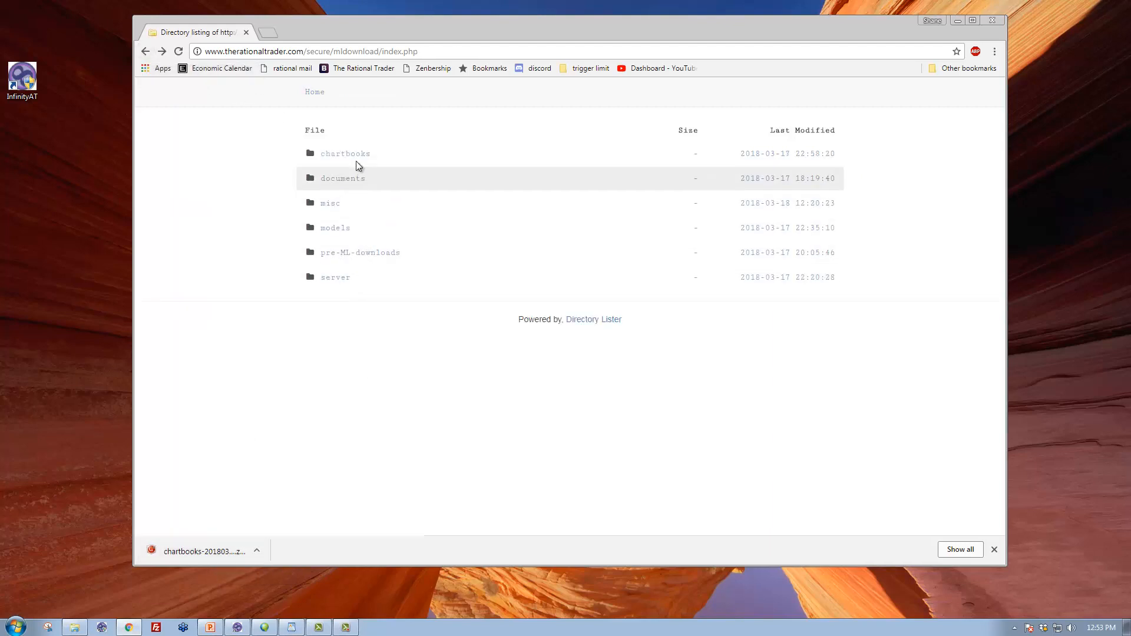
{"action": "left_click", "coordinate": [340, 230]}
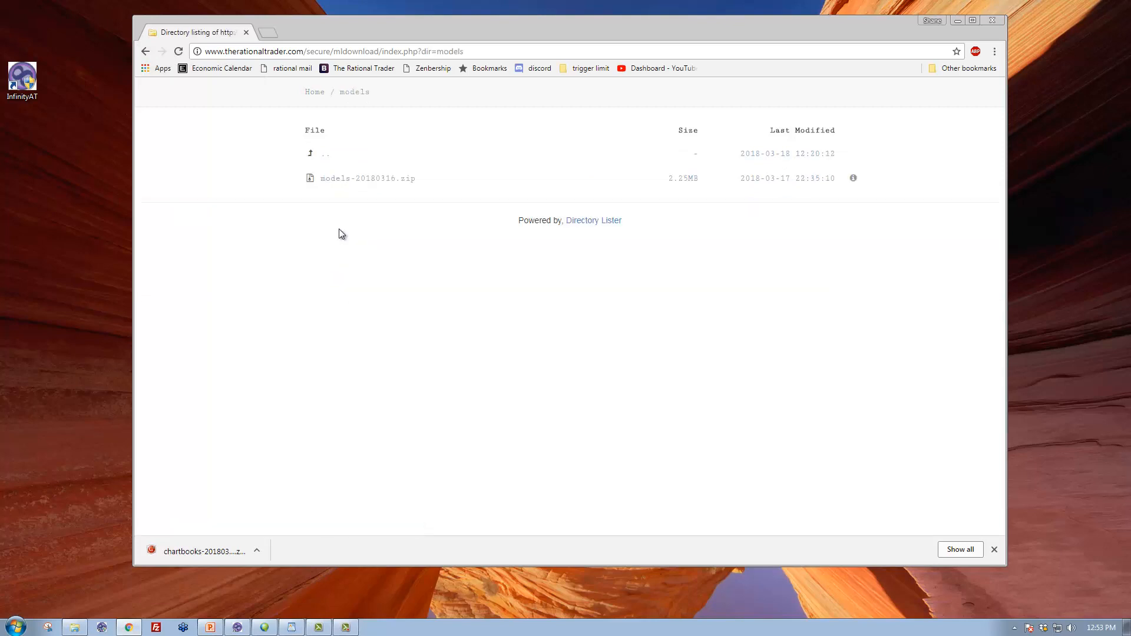
{"action": "left_click", "coordinate": [366, 184]}
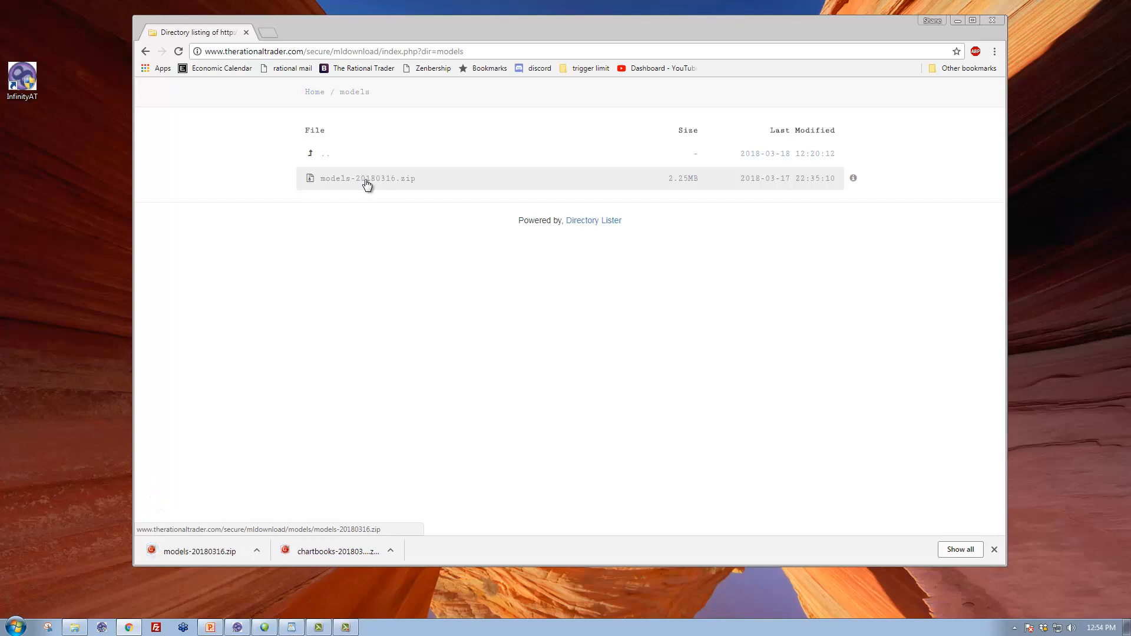
- Return to the downloads listing and download TRT-ML-Server-0316.zip from the server directory
{"action": "left_click", "coordinate": [144, 54]}
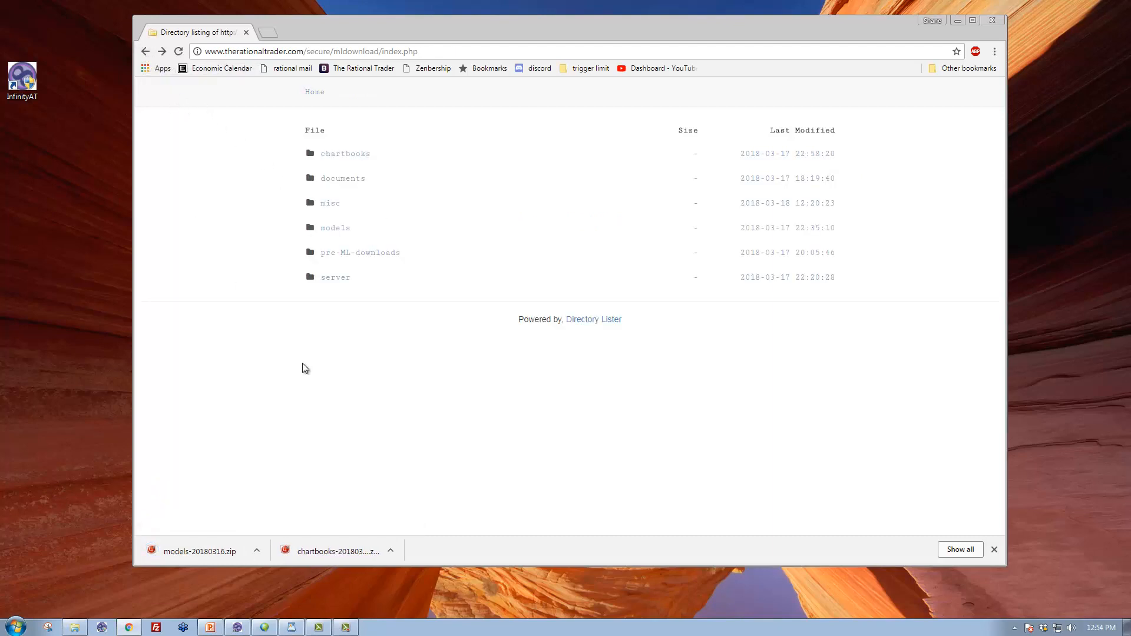
{"action": "left_click", "coordinate": [334, 278]}
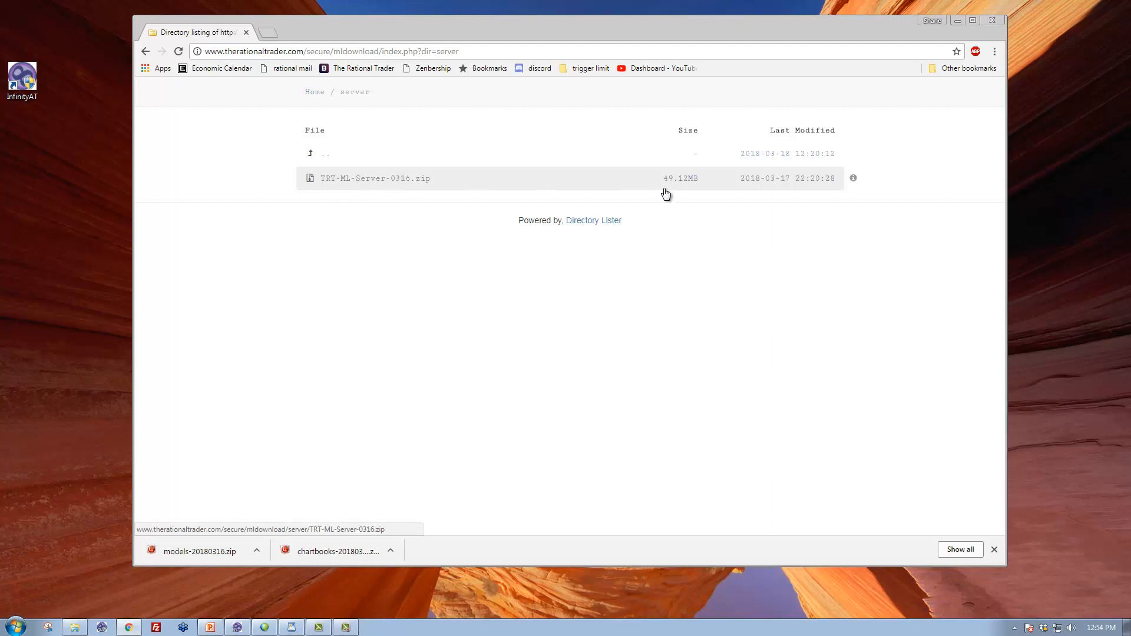
{"action": "left_click", "coordinate": [355, 183]}
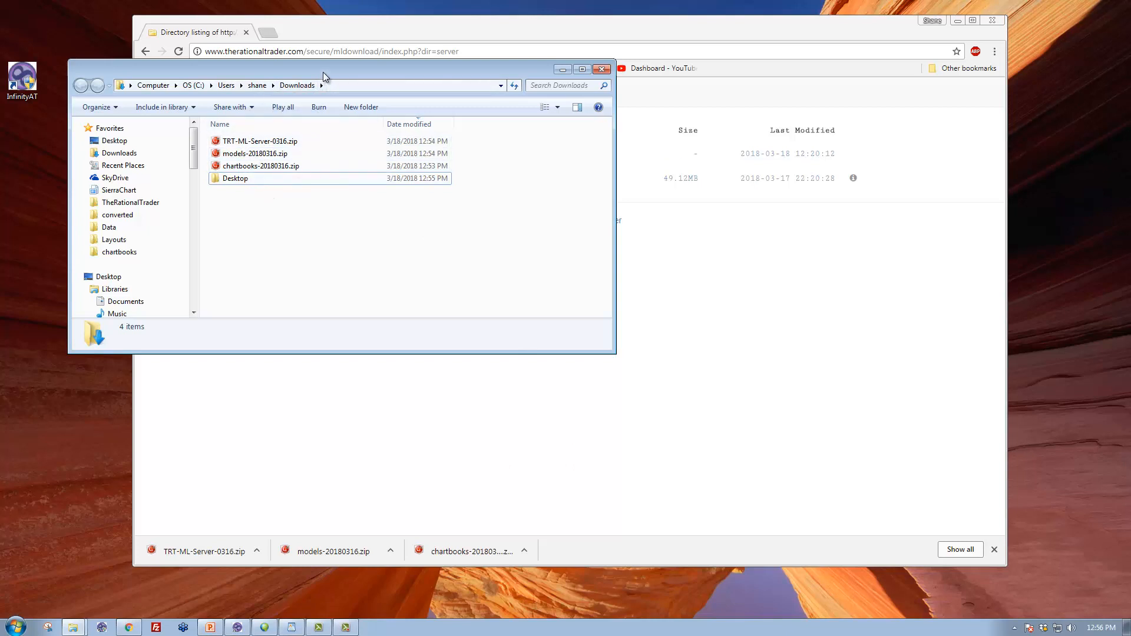
- Move the Downloads window aside and create a desktop folder named "working"
{"action": "left_click_drag", "start_coordinate": [323, 72], "coordinate": [605, 93]}
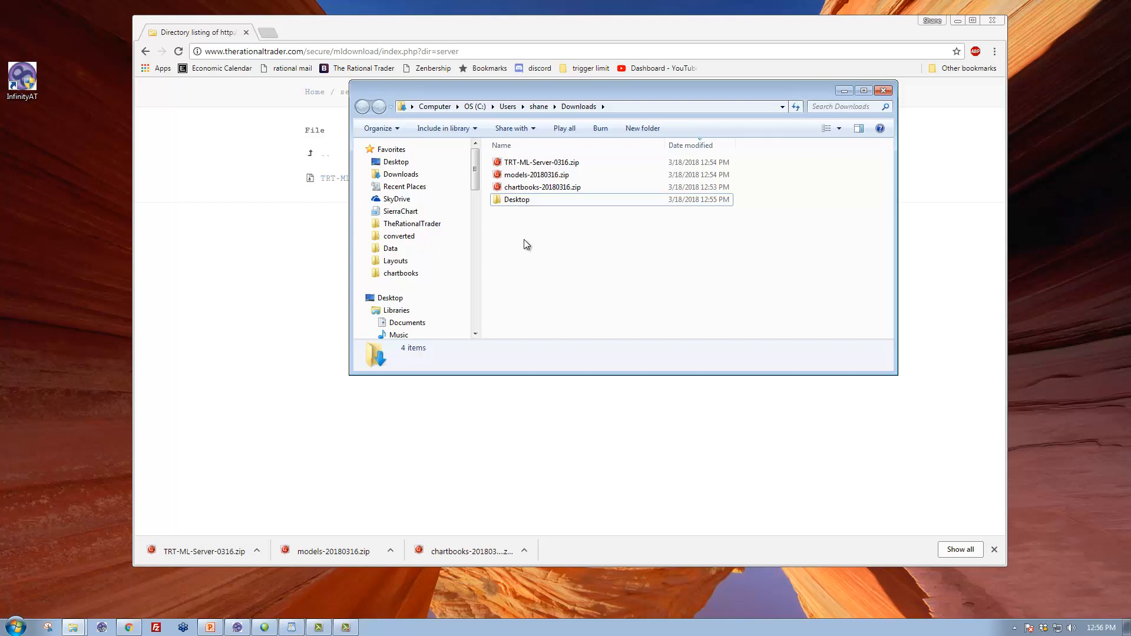
{"action": "right_click", "coordinate": [79, 319]}
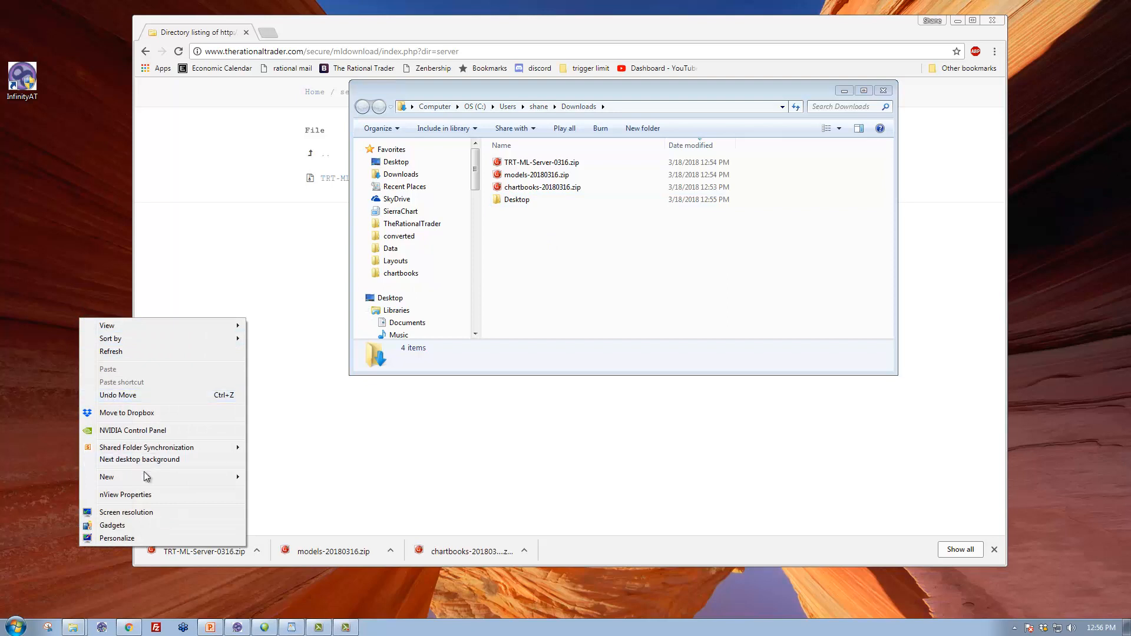
{"action": "mouse_move", "coordinate": [201, 480]}
{"action": "left_click", "coordinate": [285, 480]}
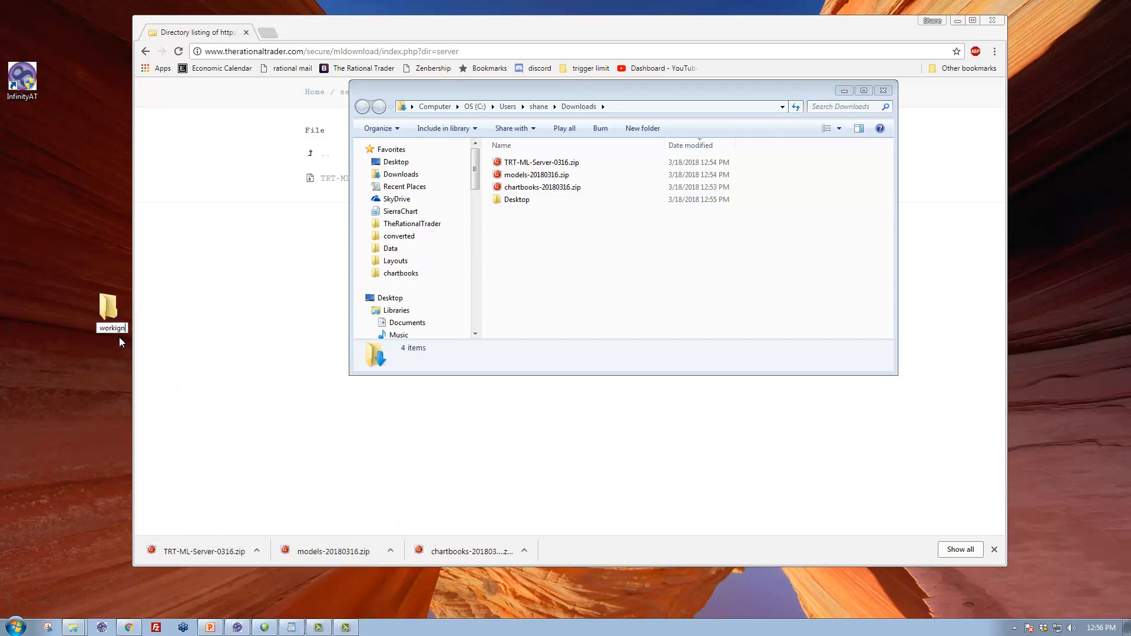
{"action": "type", "text": "working"}
{"action": "key", "text": "Return"}
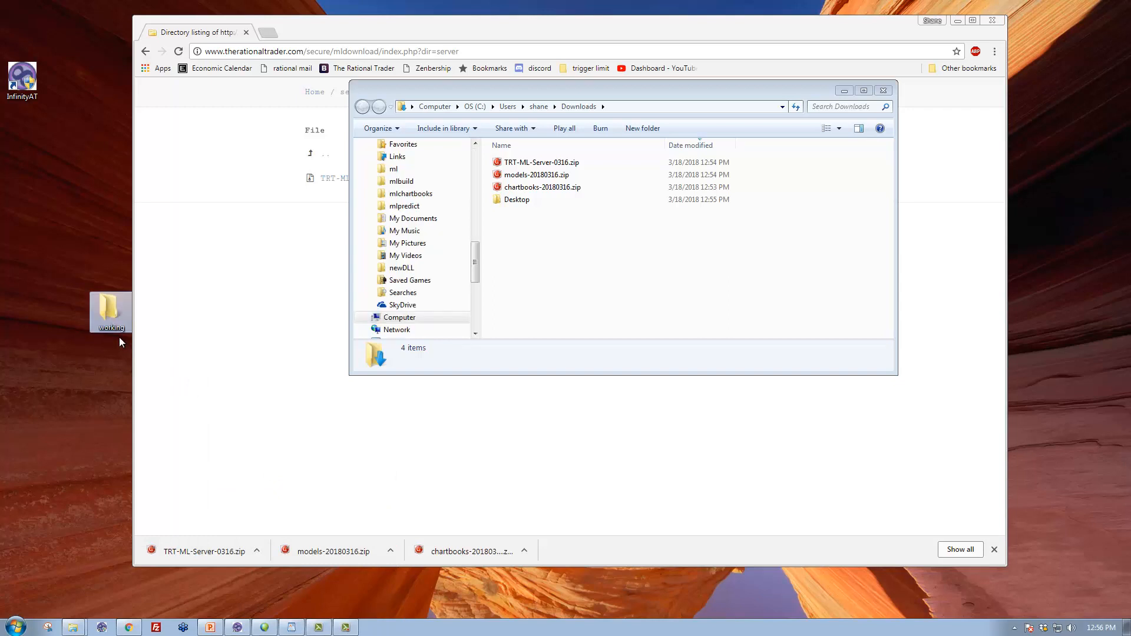
- Open the working folder, move the server, models and chartbooks zip files into it from Downloads, and close the Downloads window
{"action": "double_click", "coordinate": [103, 310]}
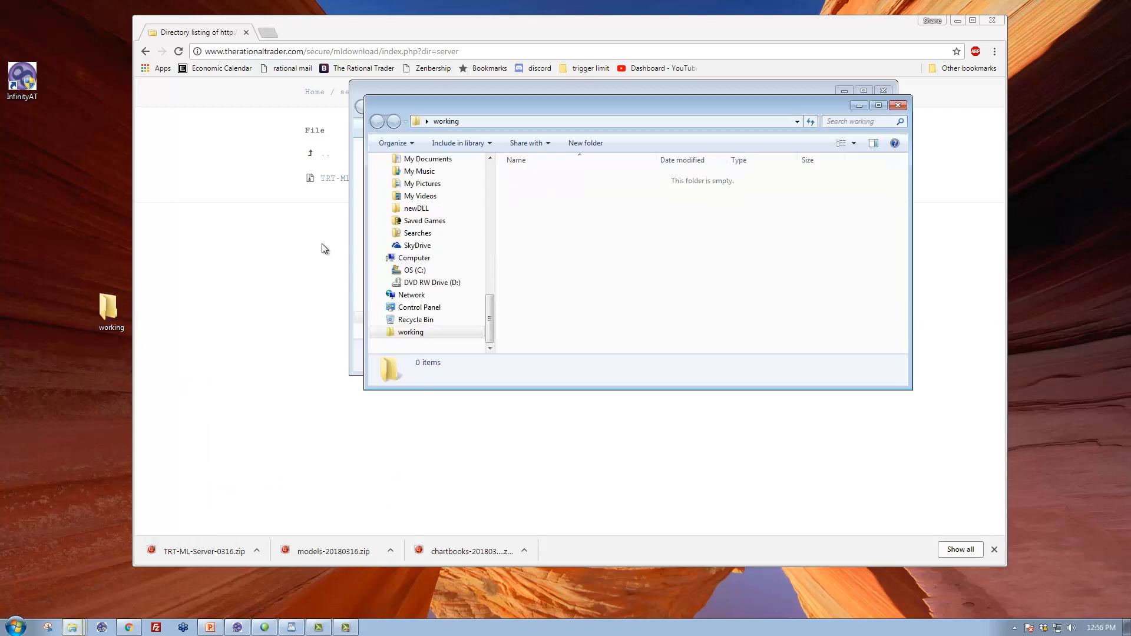
{"action": "left_click_drag", "start_coordinate": [482, 109], "coordinate": [316, 254]}
{"action": "left_click", "coordinate": [542, 187]}
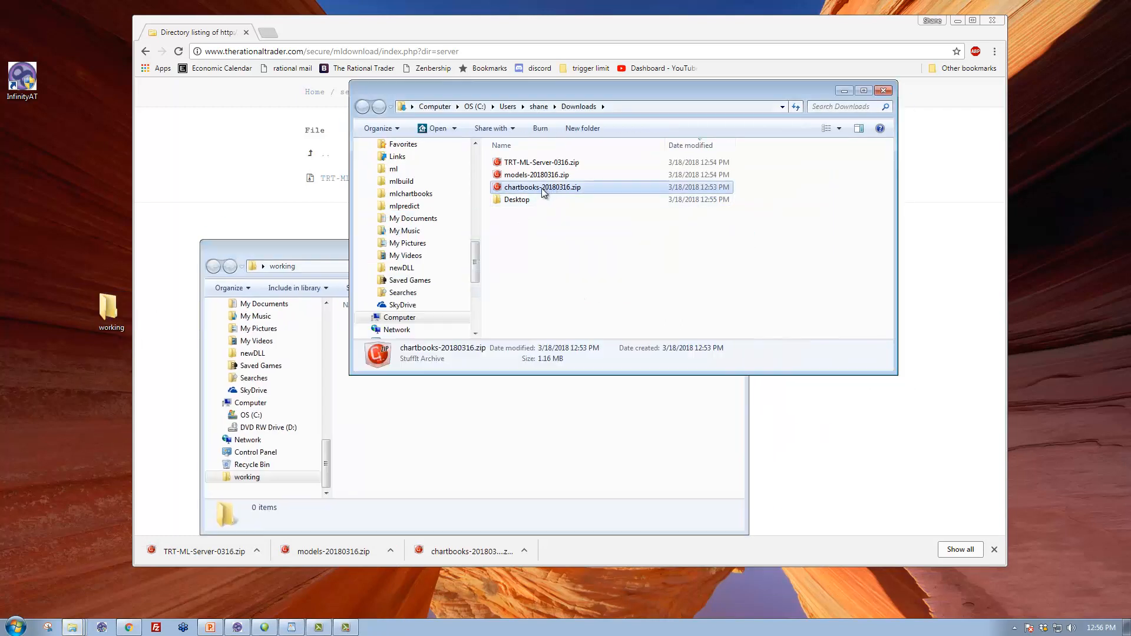
{"action": "left_click", "coordinate": [542, 163], "text": "shift"}
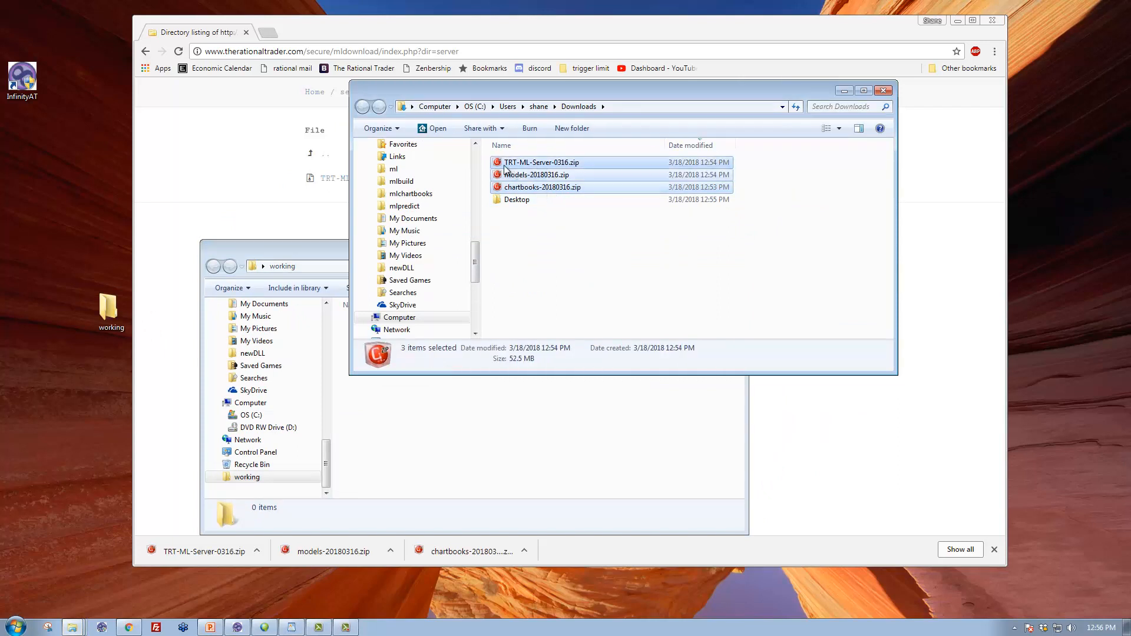
{"action": "left_click_drag", "start_coordinate": [500, 168], "coordinate": [449, 461]}
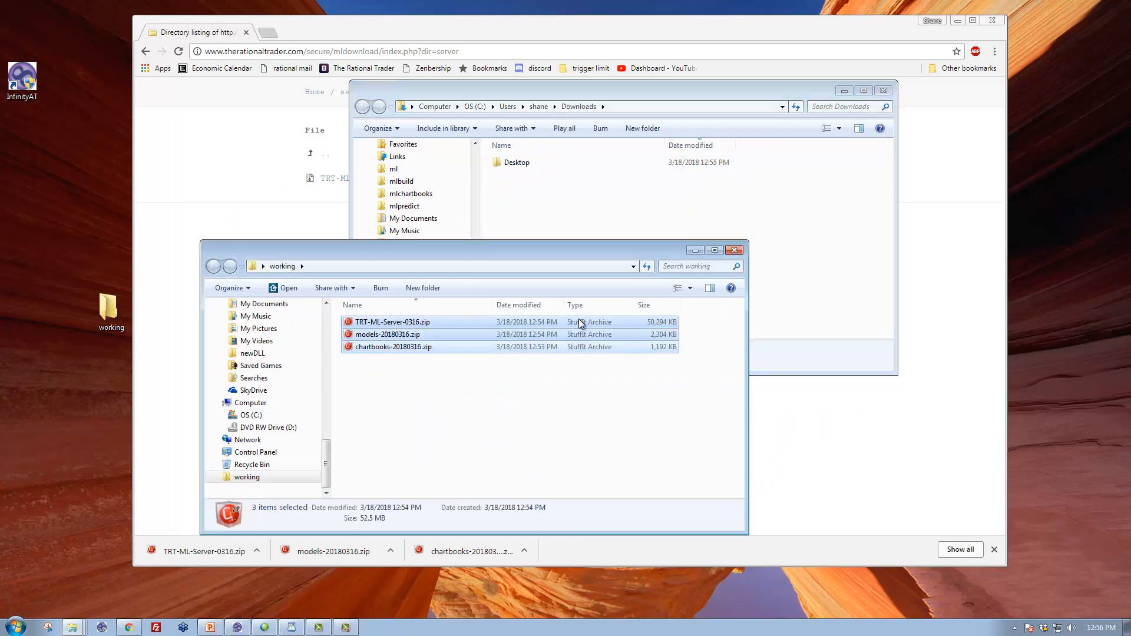
{"action": "left_click", "coordinate": [674, 201]}
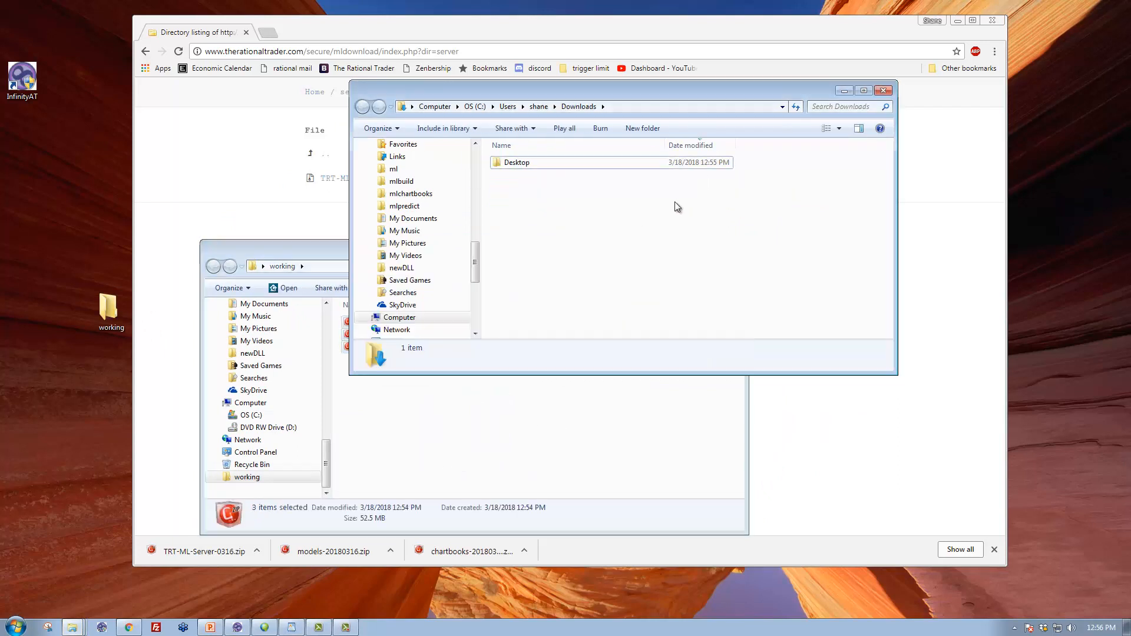
{"action": "left_click", "coordinate": [884, 90]}
- Clear the desktop by minimizing the browser and repositioning the working folder's window and icon
{"action": "left_click_drag", "start_coordinate": [607, 245], "coordinate": [667, 172]}
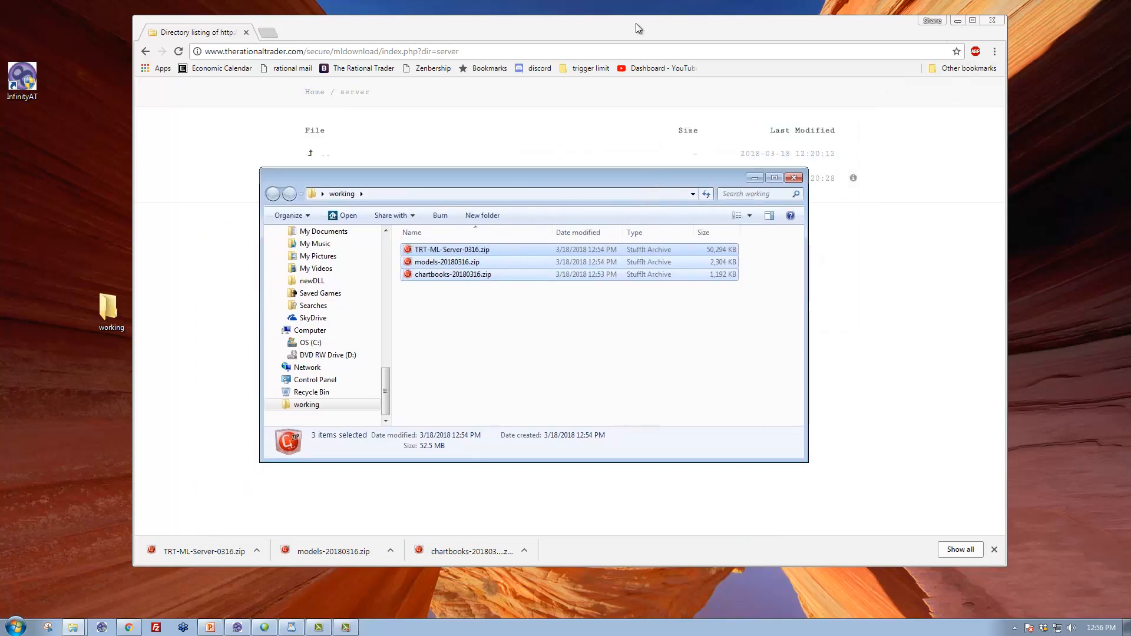
{"action": "left_click", "coordinate": [959, 23]}
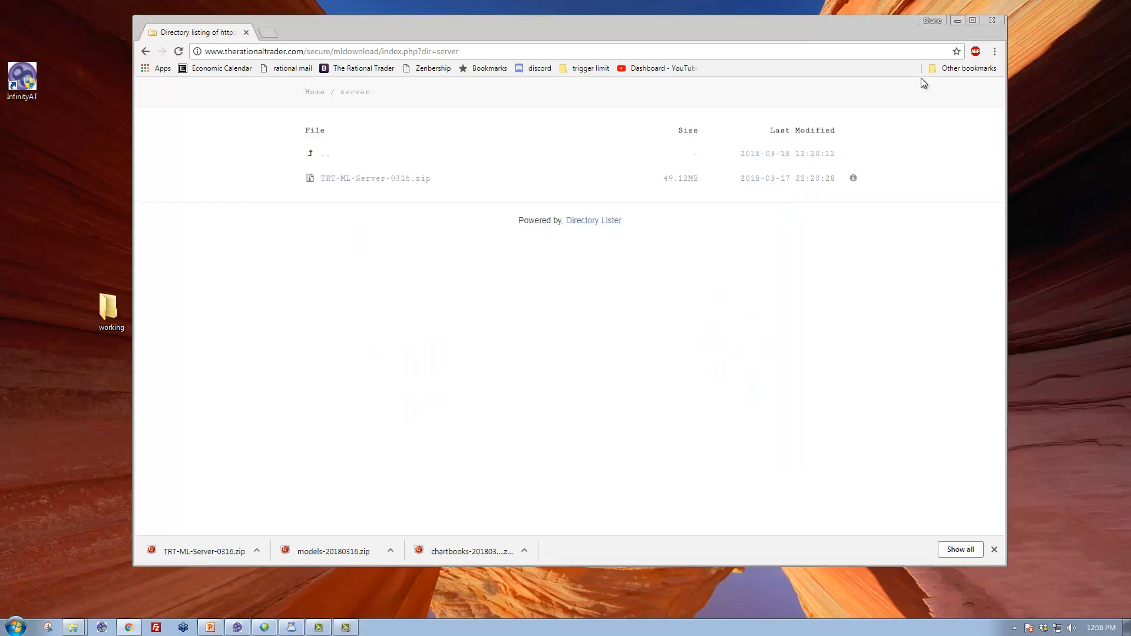
{"action": "left_click_drag", "start_coordinate": [446, 174], "coordinate": [675, 61]}
{"action": "left_click_drag", "start_coordinate": [117, 313], "coordinate": [830, 427]}
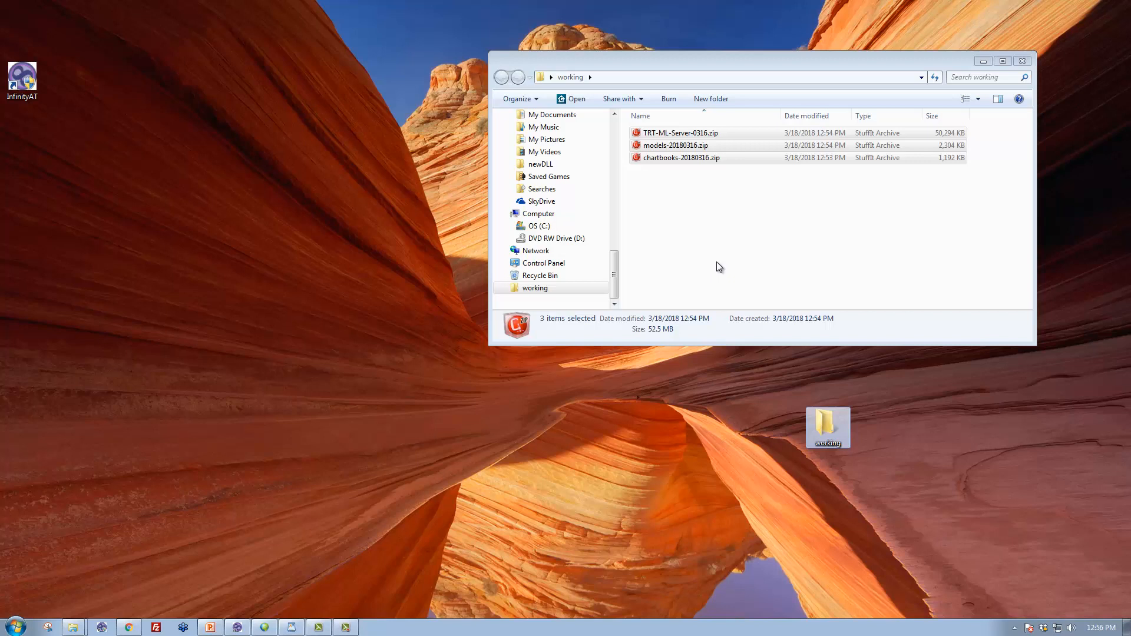
- Create a new folder on the desktop named "TRT-MachineLearning"
{"action": "left_click", "coordinate": [140, 285]}
{"action": "right_click", "coordinate": [134, 231]}
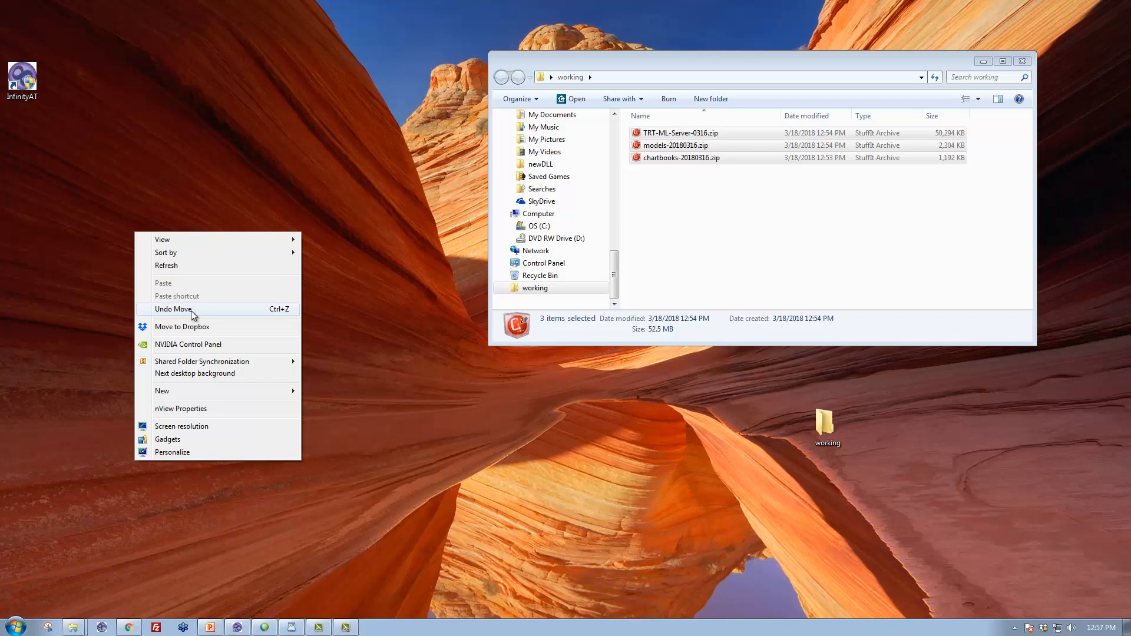
{"action": "mouse_move", "coordinate": [200, 394]}
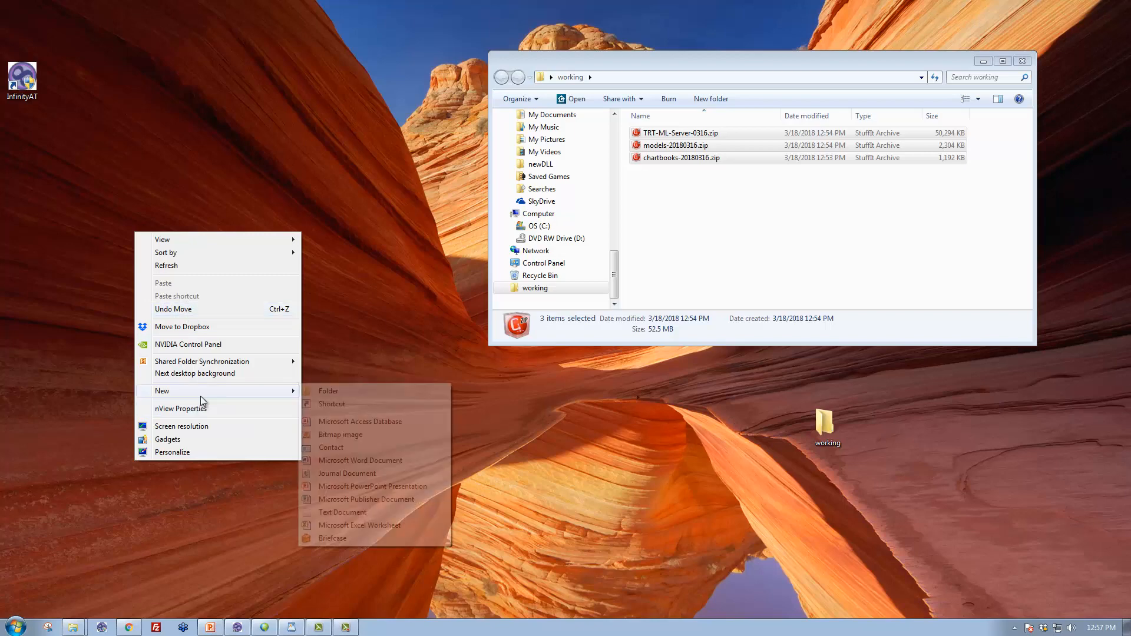
{"action": "left_click", "coordinate": [343, 390]}
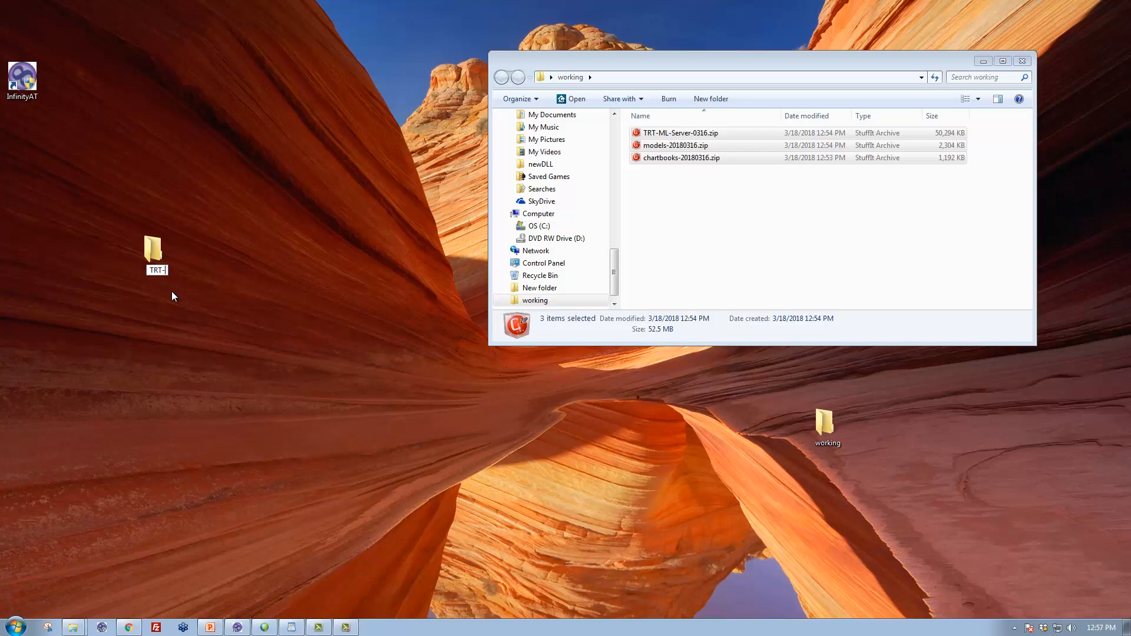
{"action": "type", "text": "TRT-MachineLe"}
{"action": "key", "text": "Return"}
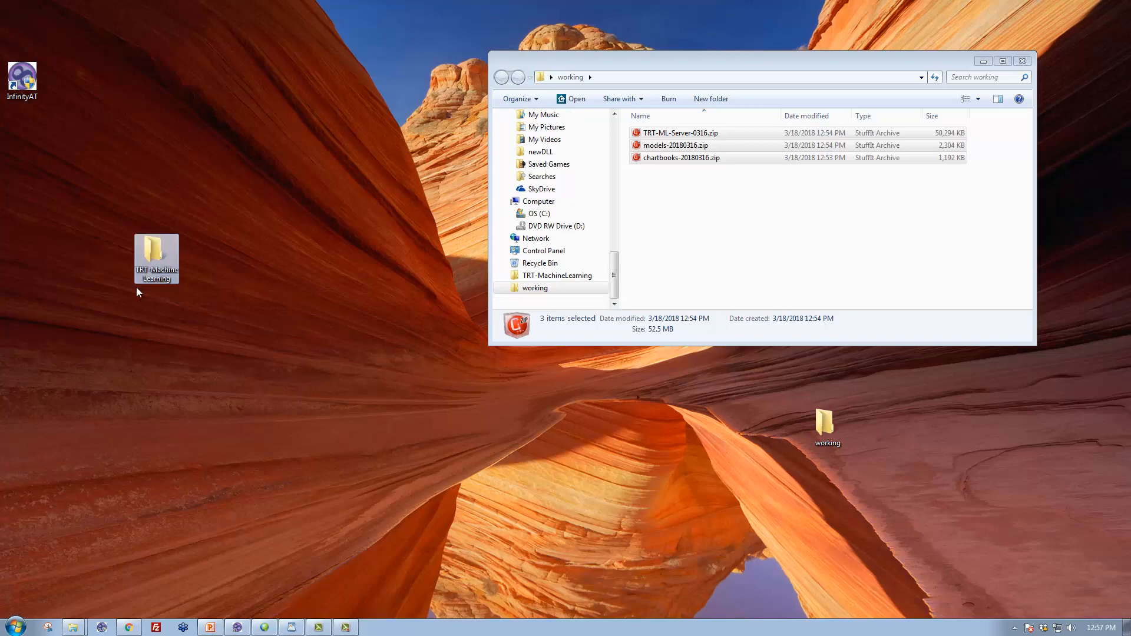
- Open the TRT-MachineLearning folder, resize and place its window clear of the other folder window, and move its icon to the desktop's upper-left corner
{"action": "double_click", "coordinate": [151, 250]}
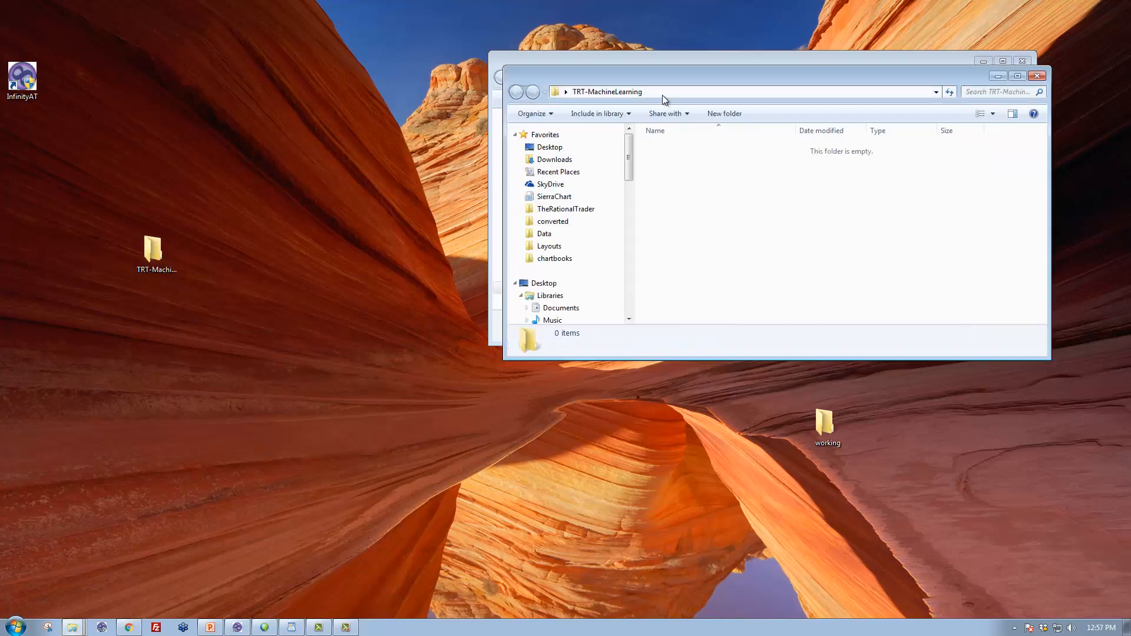
{"action": "left_click_drag", "start_coordinate": [639, 96], "coordinate": [175, 135]}
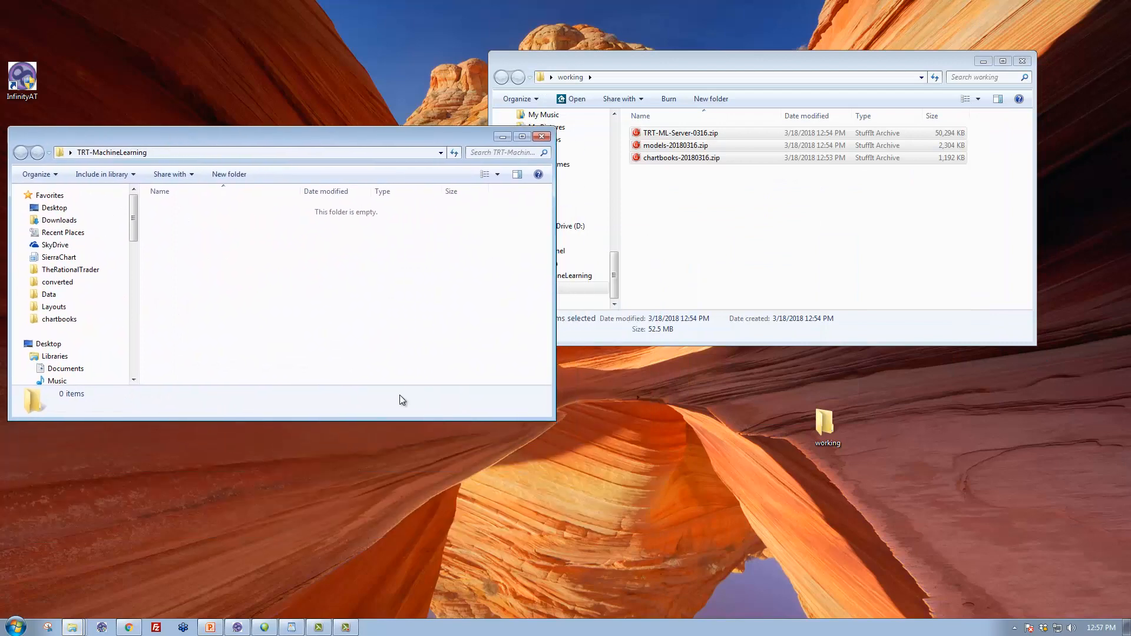
{"action": "left_click_drag", "start_coordinate": [554, 423], "coordinate": [530, 431]}
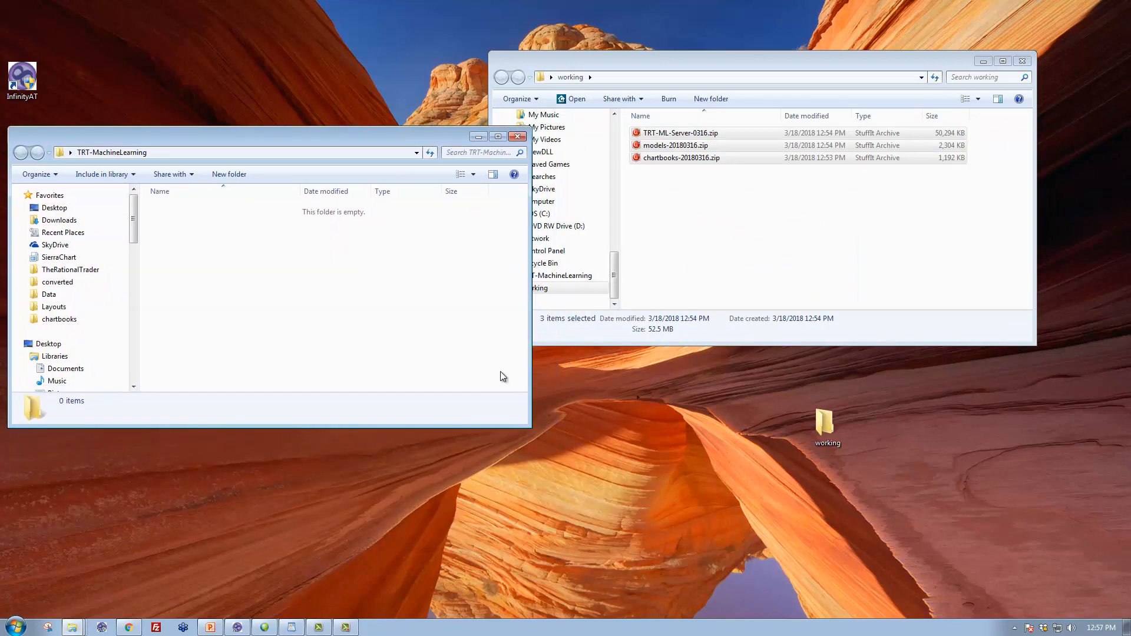
{"action": "left_click_drag", "start_coordinate": [363, 138], "coordinate": [359, 320]}
{"action": "left_click_drag", "start_coordinate": [160, 253], "coordinate": [29, 27]}
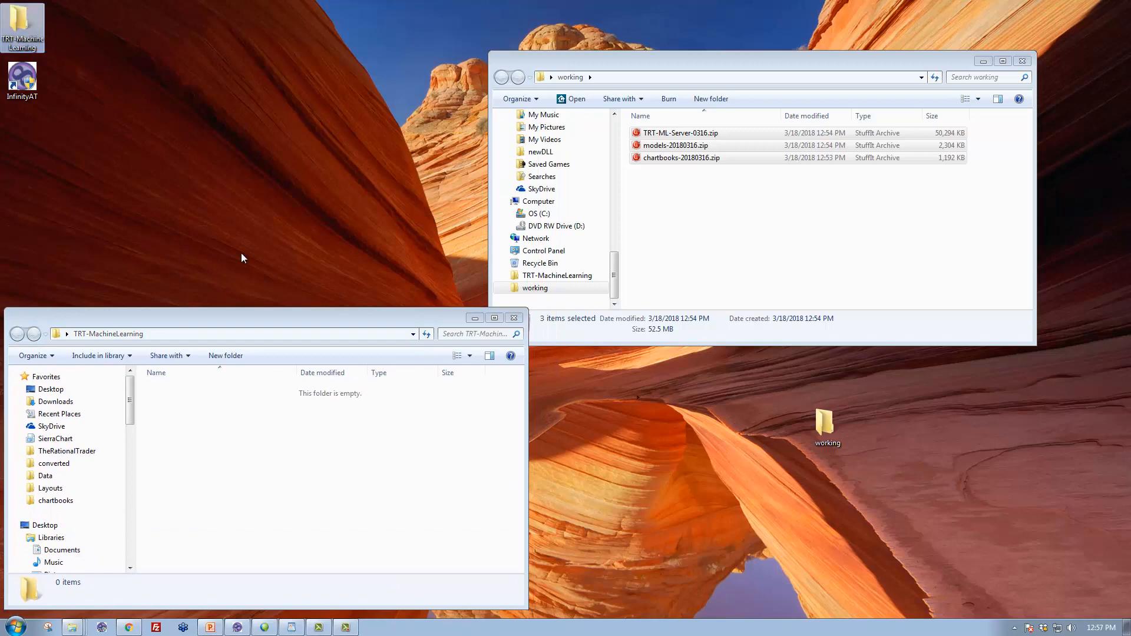
{"action": "left_click_drag", "start_coordinate": [259, 321], "coordinate": [257, 158]}
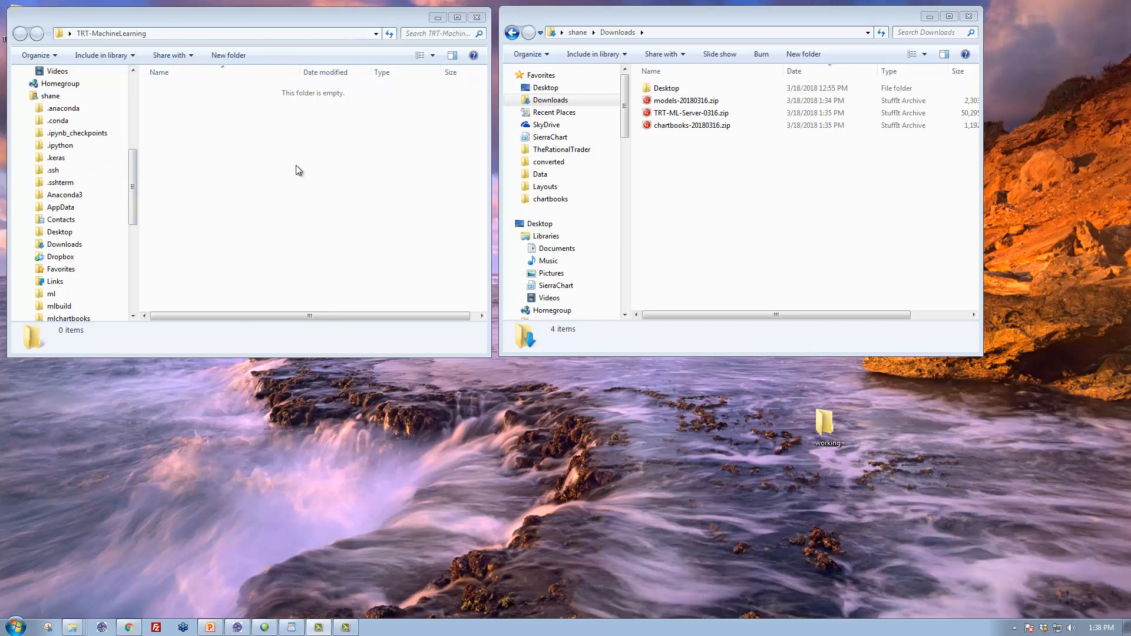
- Expand TRT-ML-Server-0316.zip within Downloads using StuffIt Expander and close the expander
{"action": "left_click", "coordinate": [727, 22]}
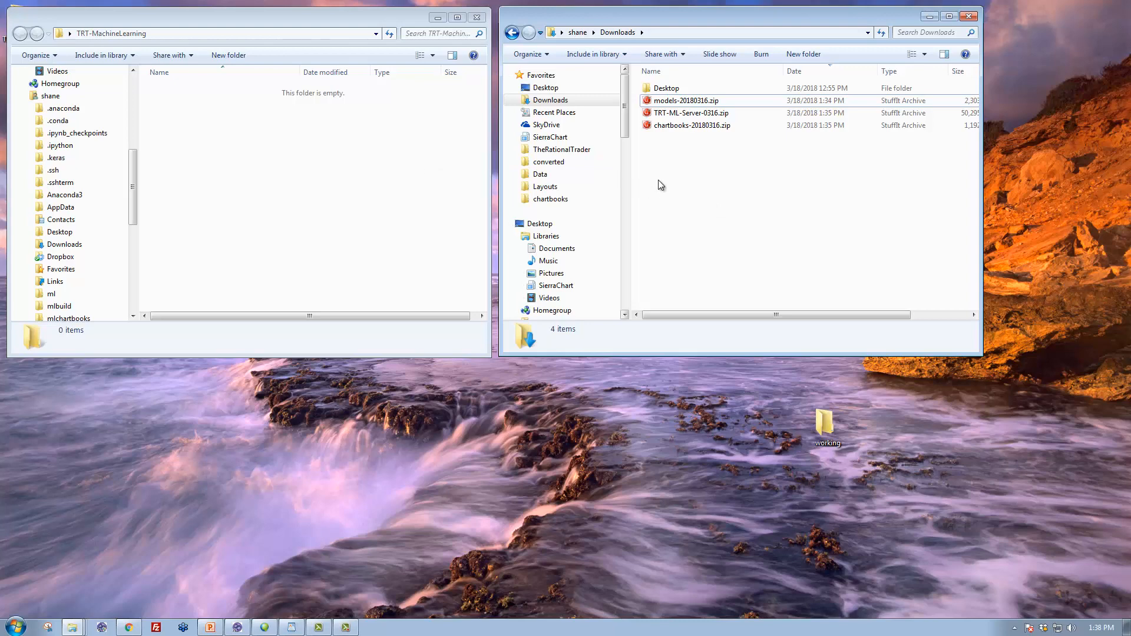
{"action": "left_click", "coordinate": [649, 116]}
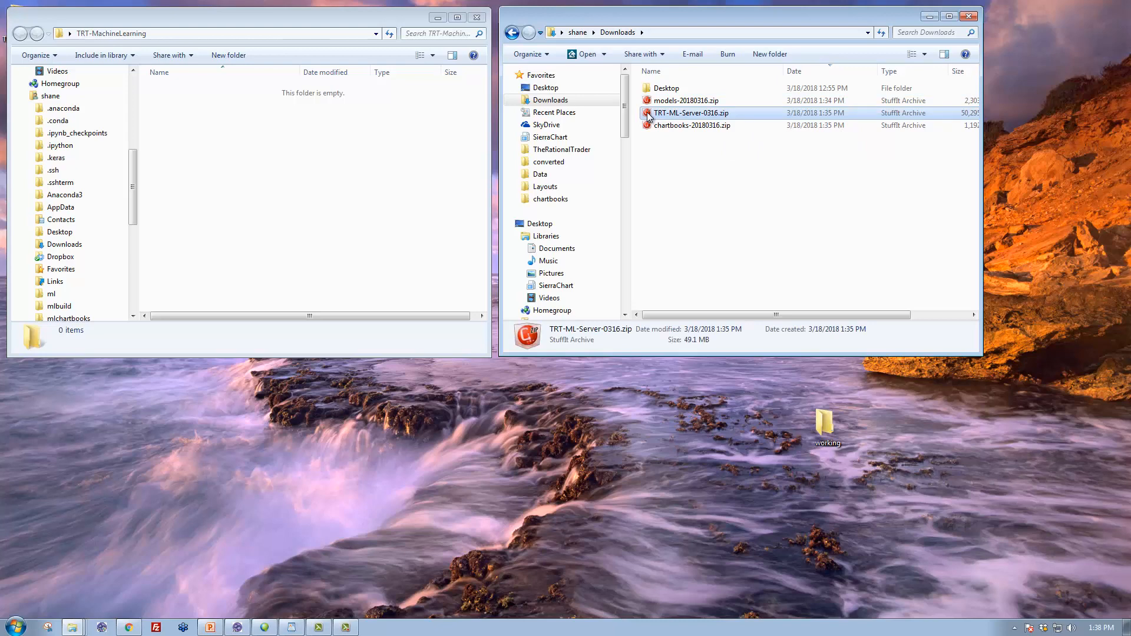
{"action": "right_click", "coordinate": [649, 116]}
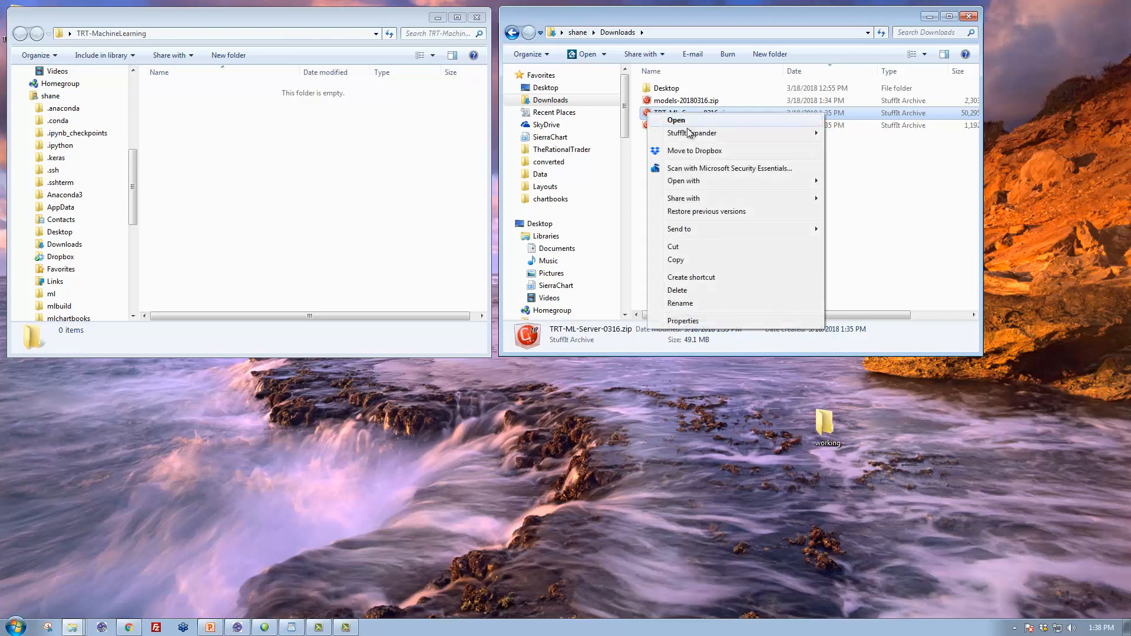
{"action": "mouse_move", "coordinate": [811, 135]}
{"action": "left_click", "coordinate": [862, 147]}
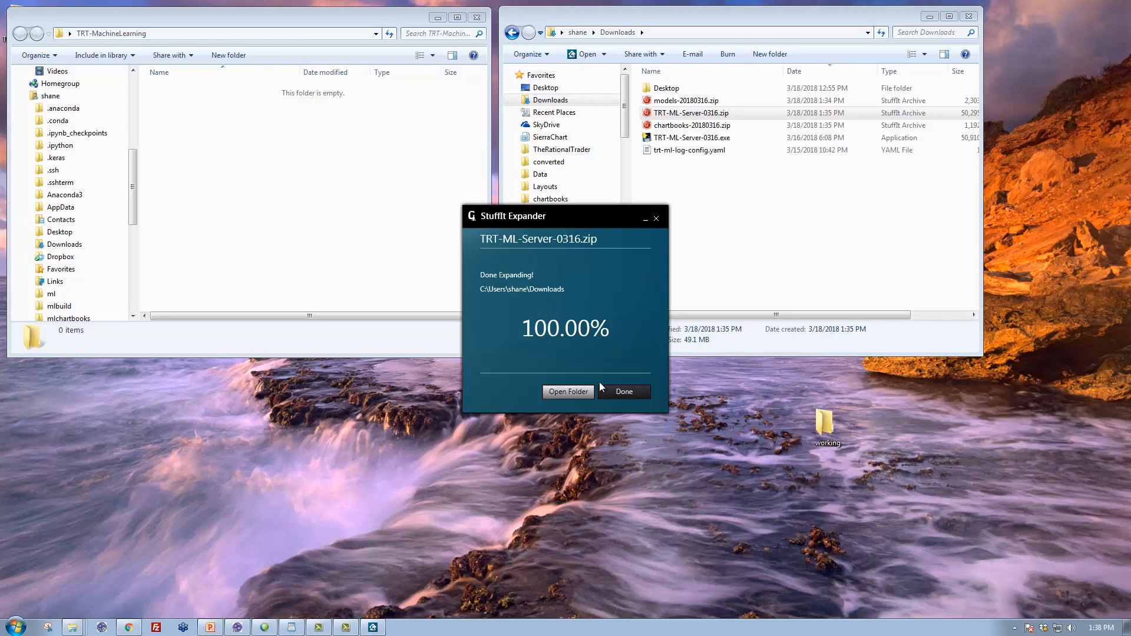
{"action": "left_click", "coordinate": [614, 391]}
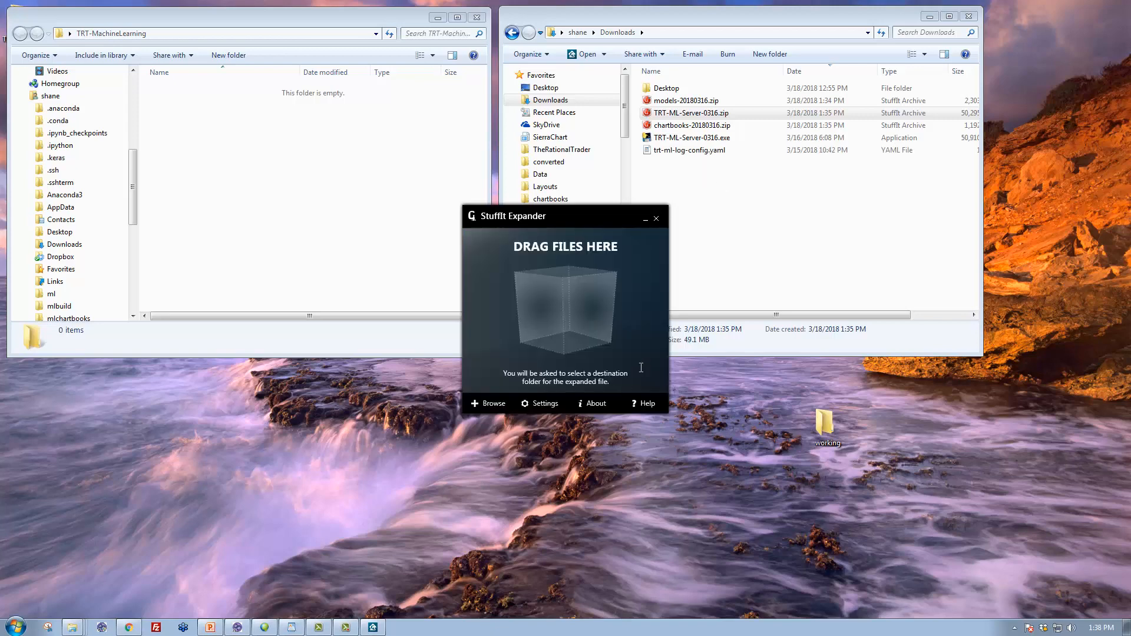
{"action": "left_click", "coordinate": [656, 219]}
- Move TRT-ML-Server-0316.exe and trt-ml-log-config.yaml from Downloads into the TRT-MachineLearning folder
{"action": "left_click", "coordinate": [715, 139]}
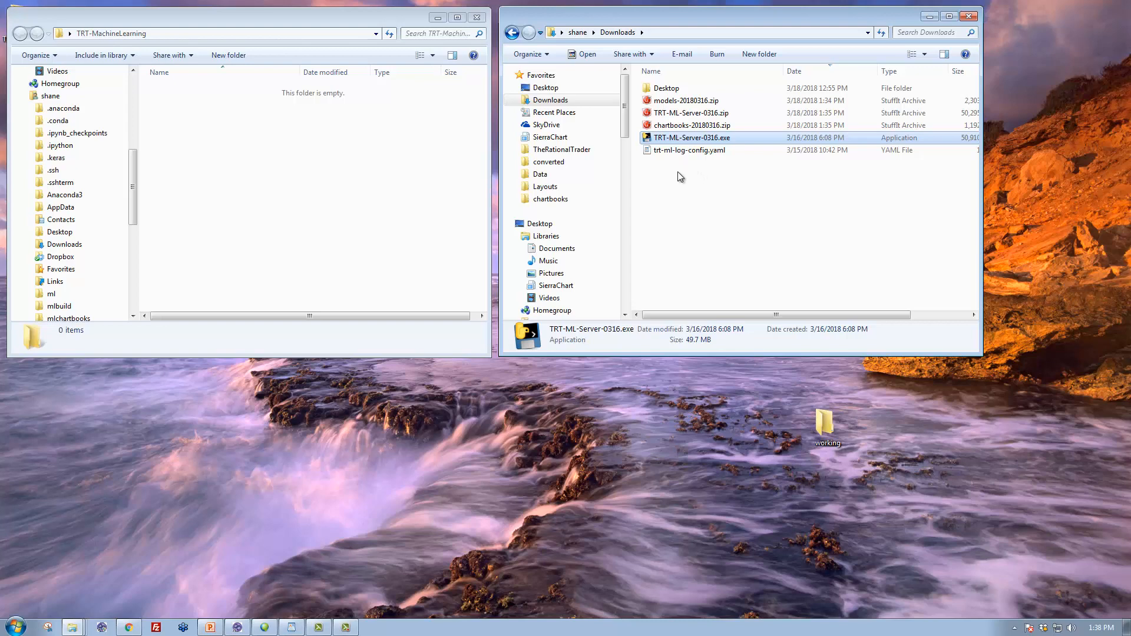
{"action": "left_click", "coordinate": [678, 151], "text": "shift"}
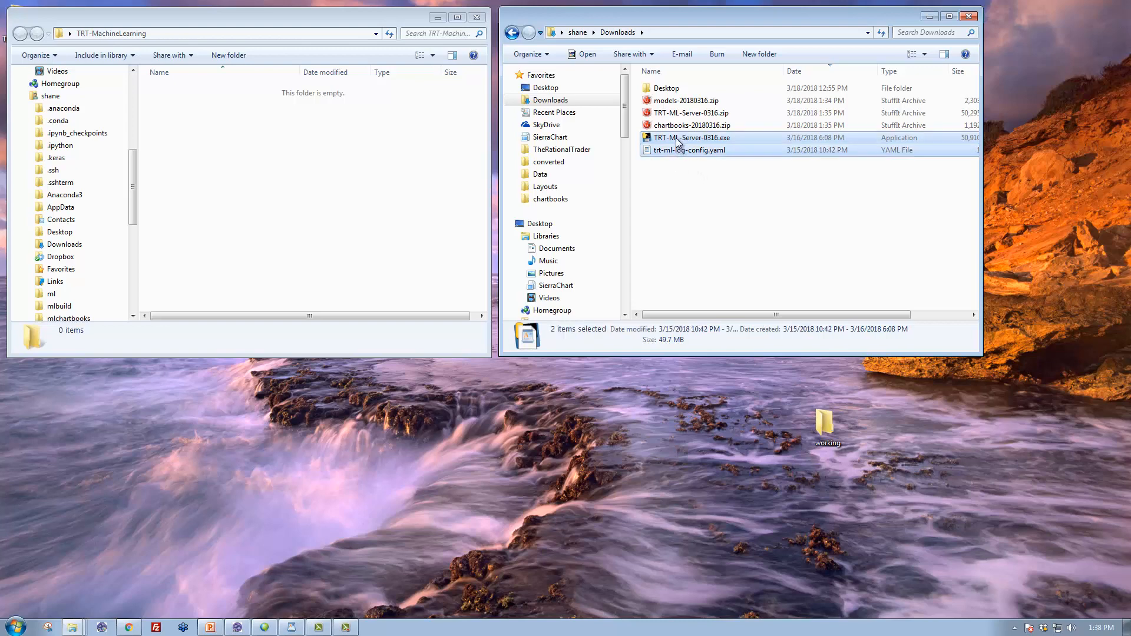
{"action": "left_click_drag", "start_coordinate": [678, 144], "coordinate": [204, 174]}
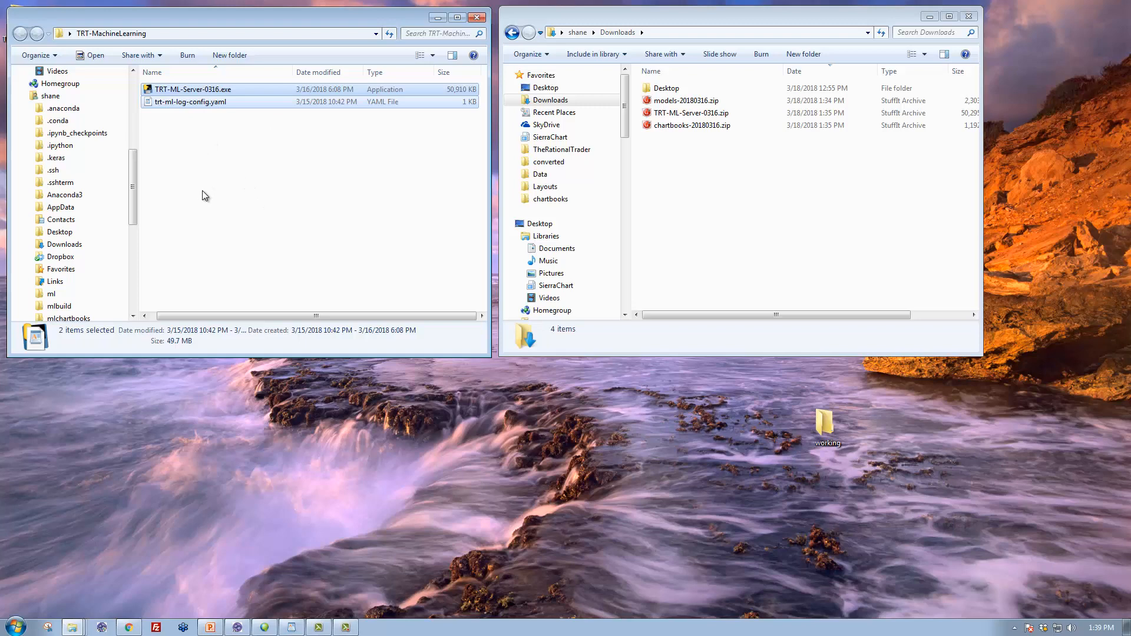
- Delete TRT-ML-Server-0316.zip from Downloads
{"action": "left_click", "coordinate": [693, 192]}
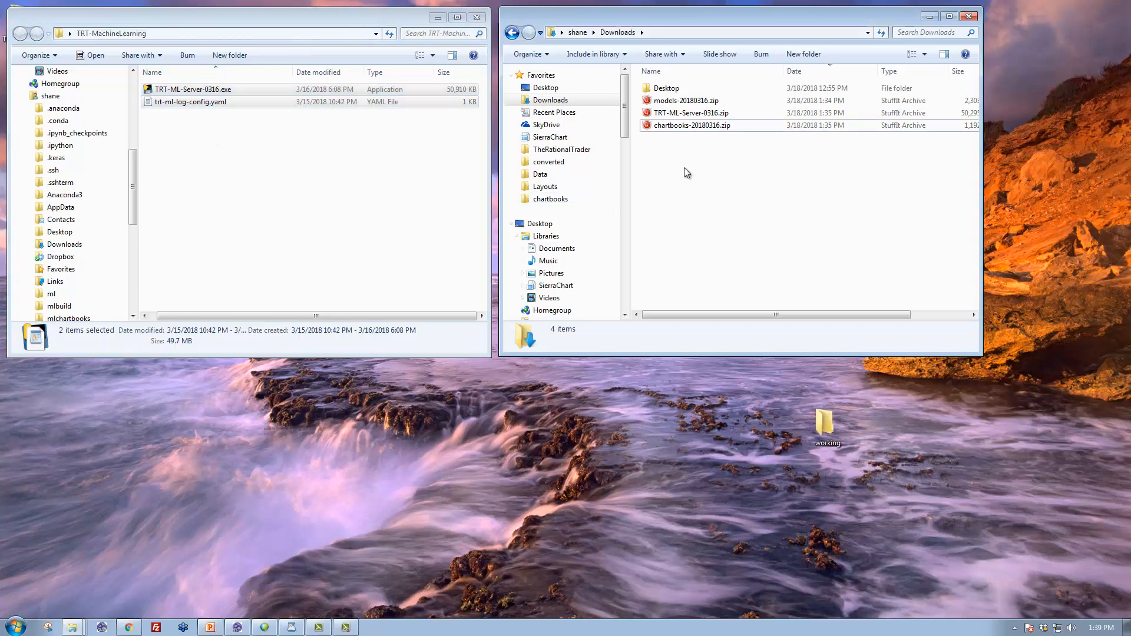
{"action": "left_click", "coordinate": [648, 113]}
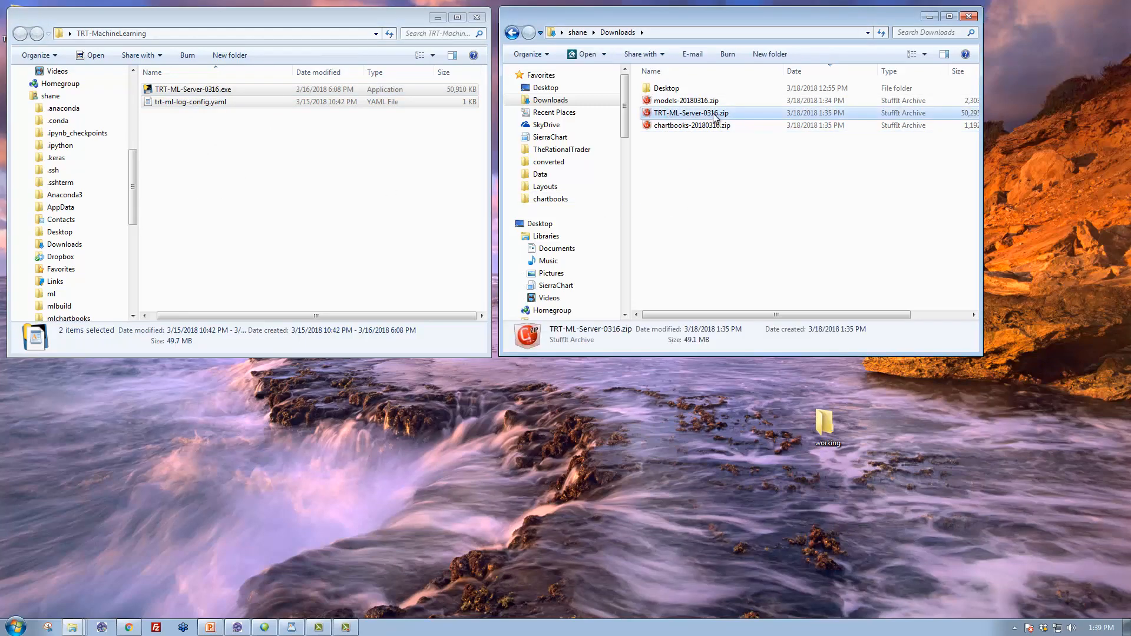
{"action": "right_click", "coordinate": [647, 115]}
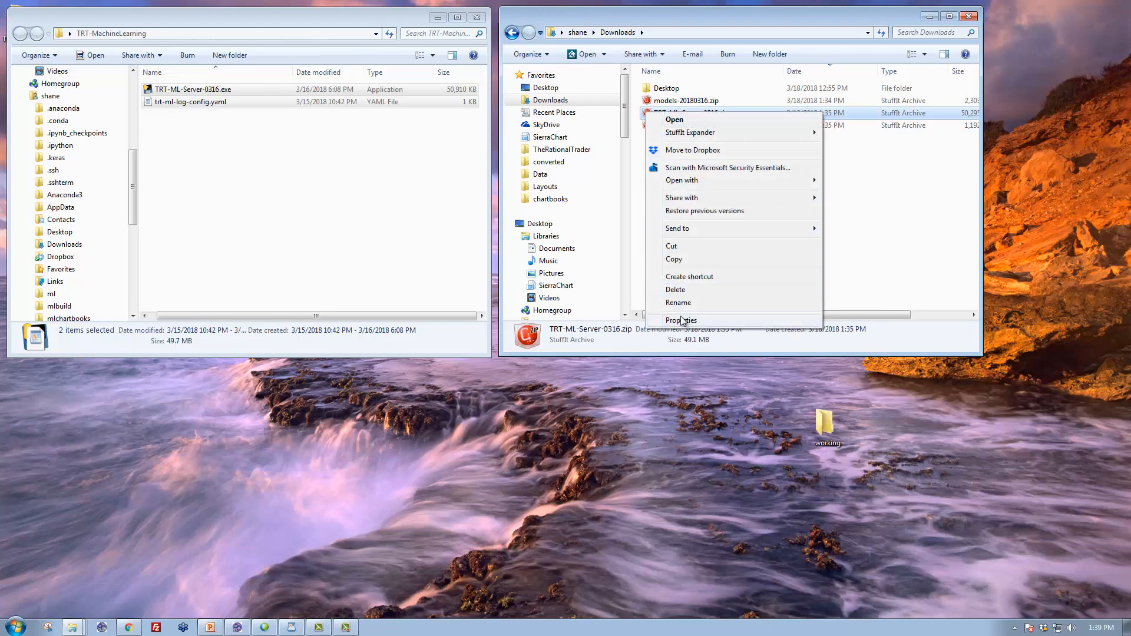
{"action": "left_click", "coordinate": [679, 290]}
{"action": "left_click", "coordinate": [614, 361]}
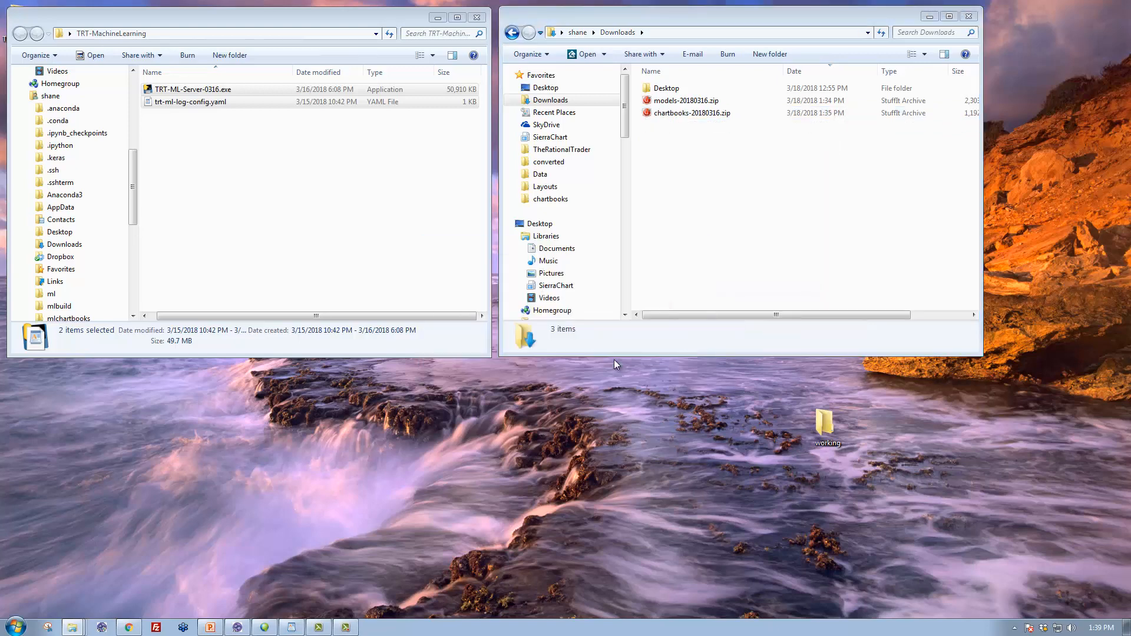
- Expand models-20180316.zip within Downloads using StuffIt Expander and close the expander
{"action": "left_click", "coordinate": [657, 104]}
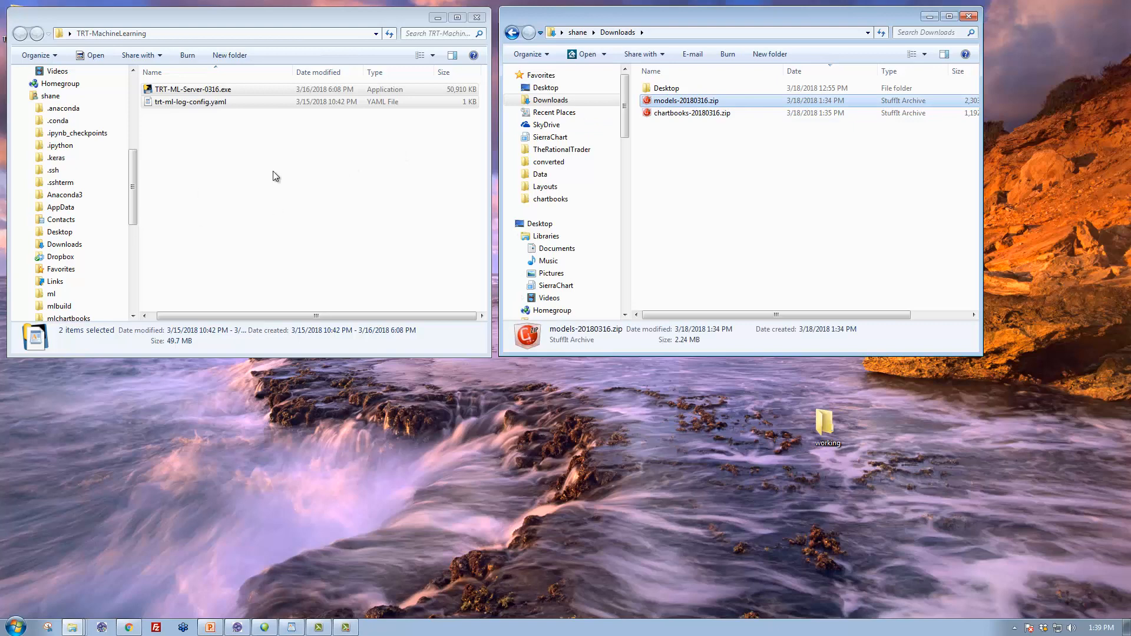
{"action": "right_click", "coordinate": [650, 101]}
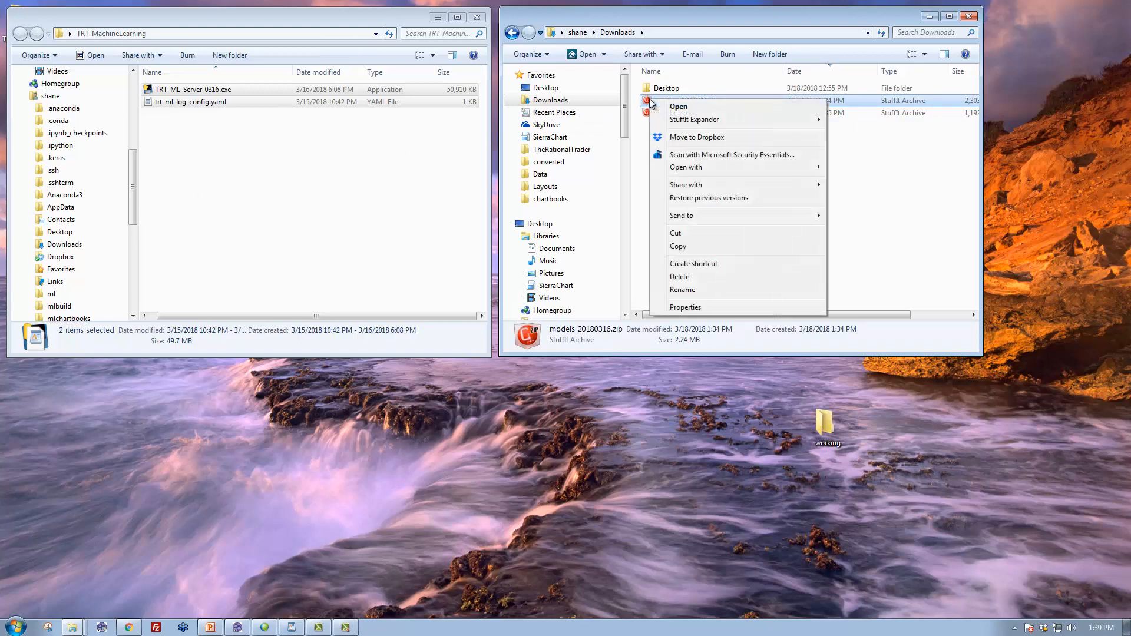
{"action": "mouse_move", "coordinate": [815, 119]}
{"action": "left_click", "coordinate": [855, 134]}
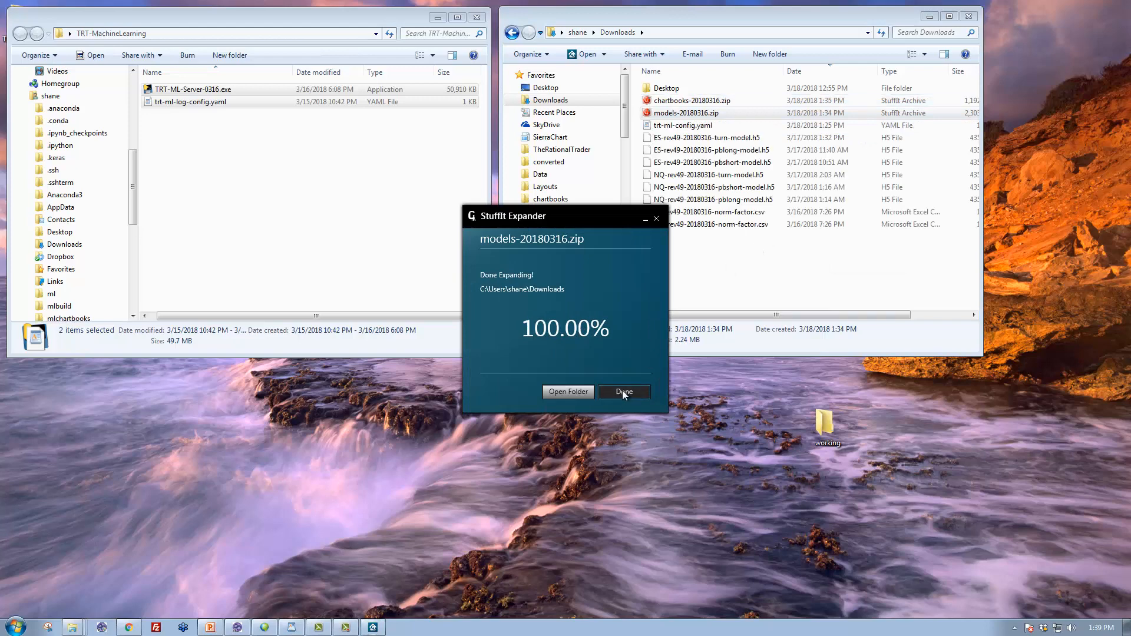
{"action": "left_click", "coordinate": [623, 393]}
{"action": "left_click", "coordinate": [657, 220]}
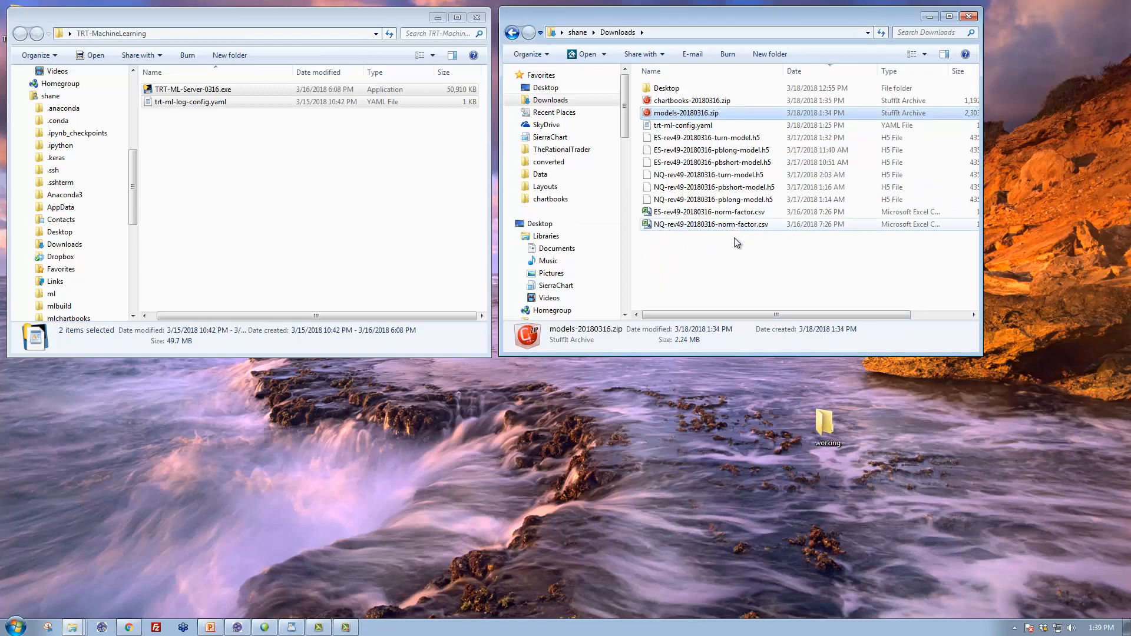
{"action": "left_click", "coordinate": [715, 70]}
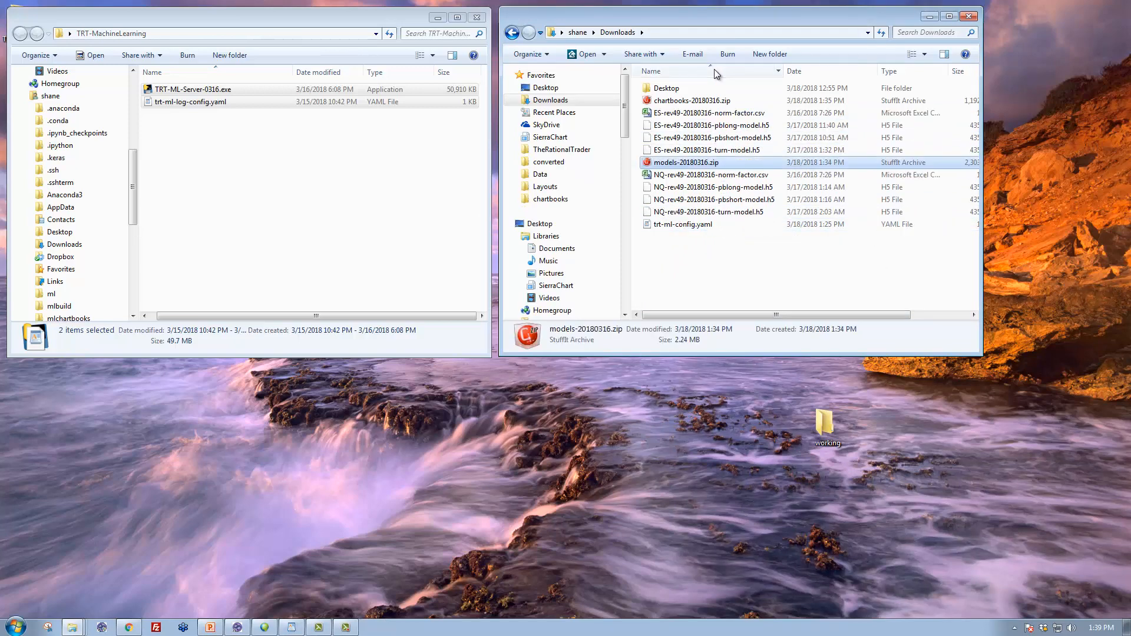
{"action": "left_click", "coordinate": [683, 113]}
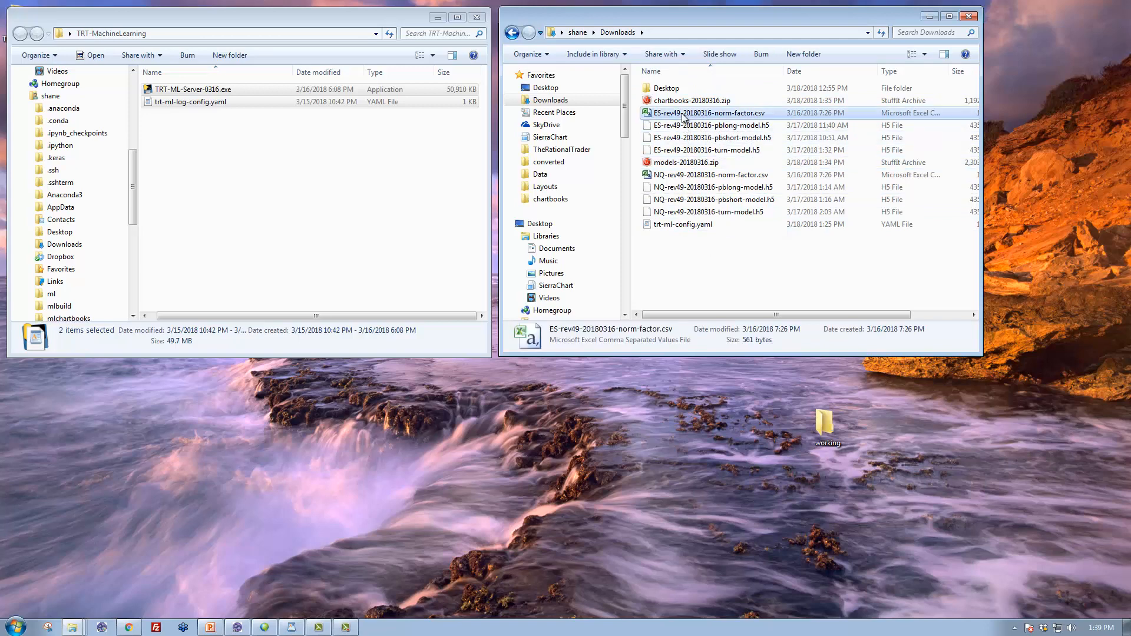
{"action": "left_click", "coordinate": [684, 151], "text": "shift"}
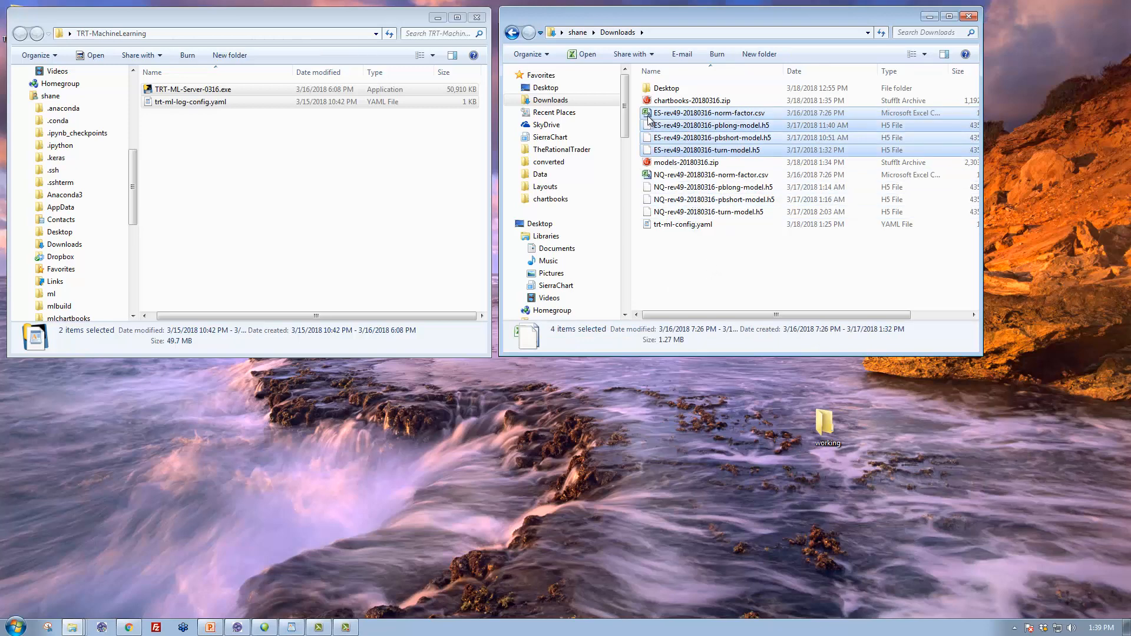
{"action": "left_click_drag", "start_coordinate": [713, 125], "coordinate": [207, 226]}
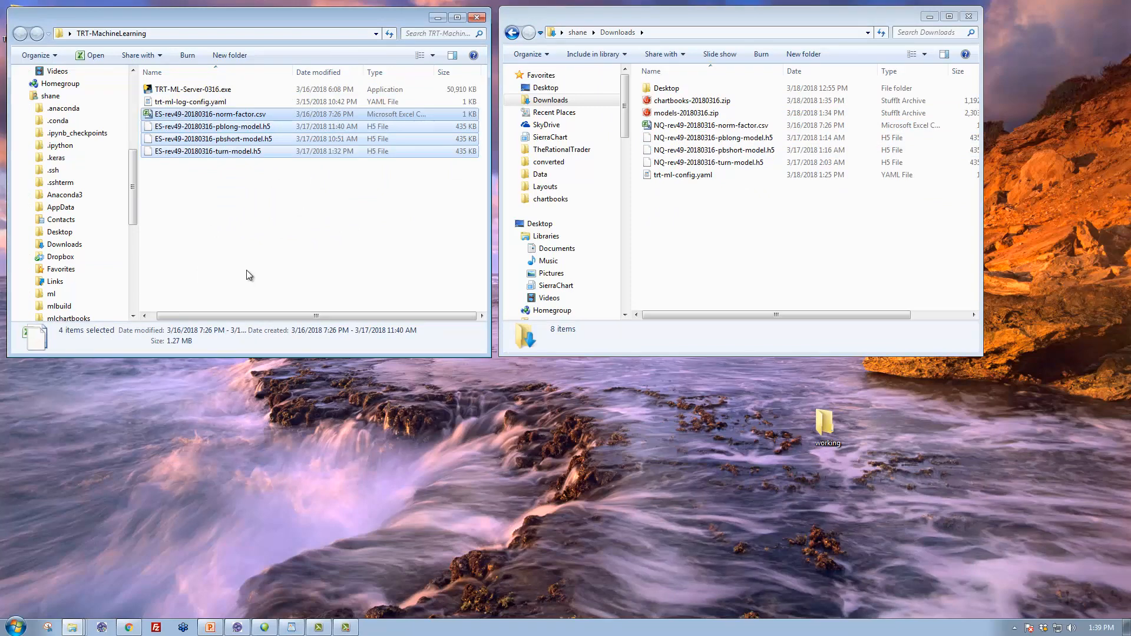
{"action": "left_click", "coordinate": [689, 127]}
{"action": "left_click", "coordinate": [683, 163], "text": "shift"}
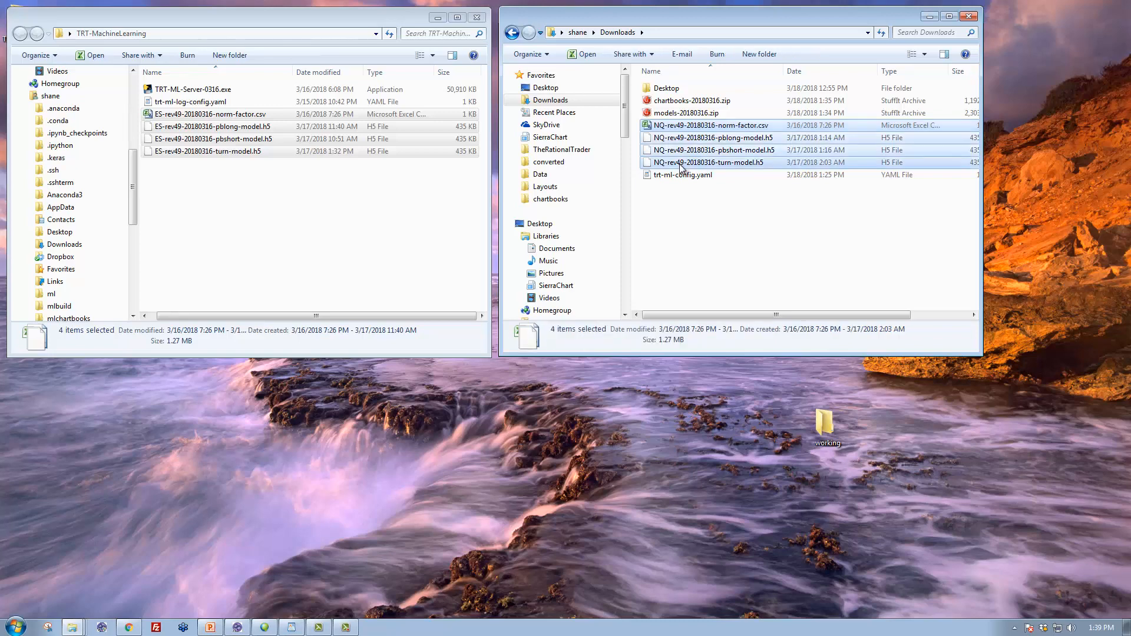
{"action": "left_click_drag", "start_coordinate": [650, 128], "coordinate": [187, 252]}
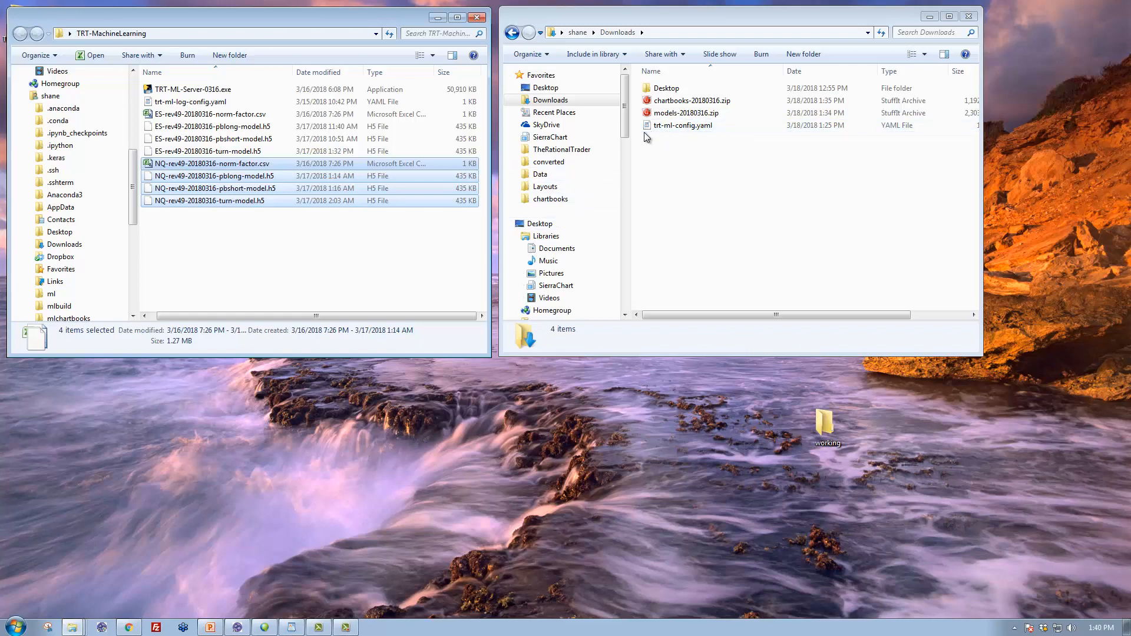
{"action": "left_click_drag", "start_coordinate": [648, 128], "coordinate": [185, 272]}
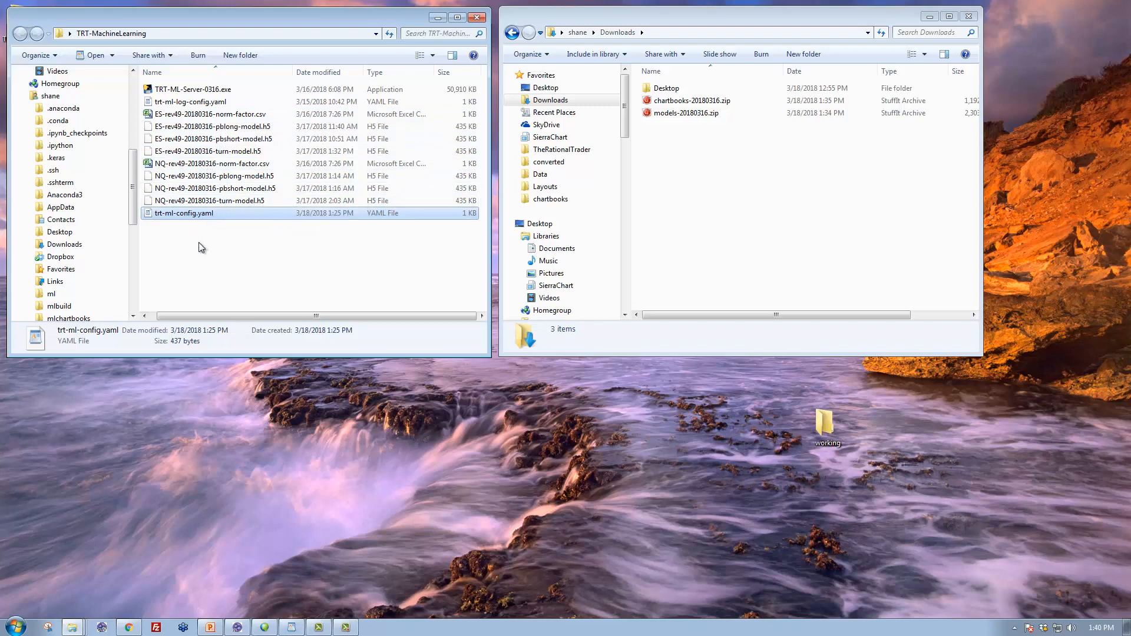
{"action": "left_click", "coordinate": [192, 217]}
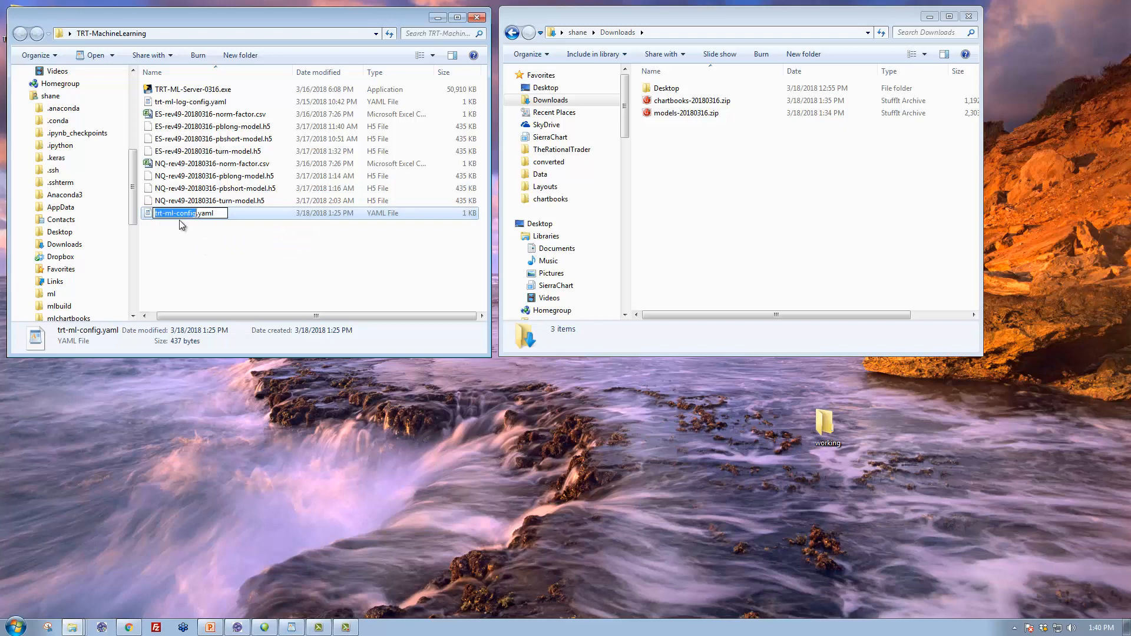
{"action": "left_click", "coordinate": [192, 229]}
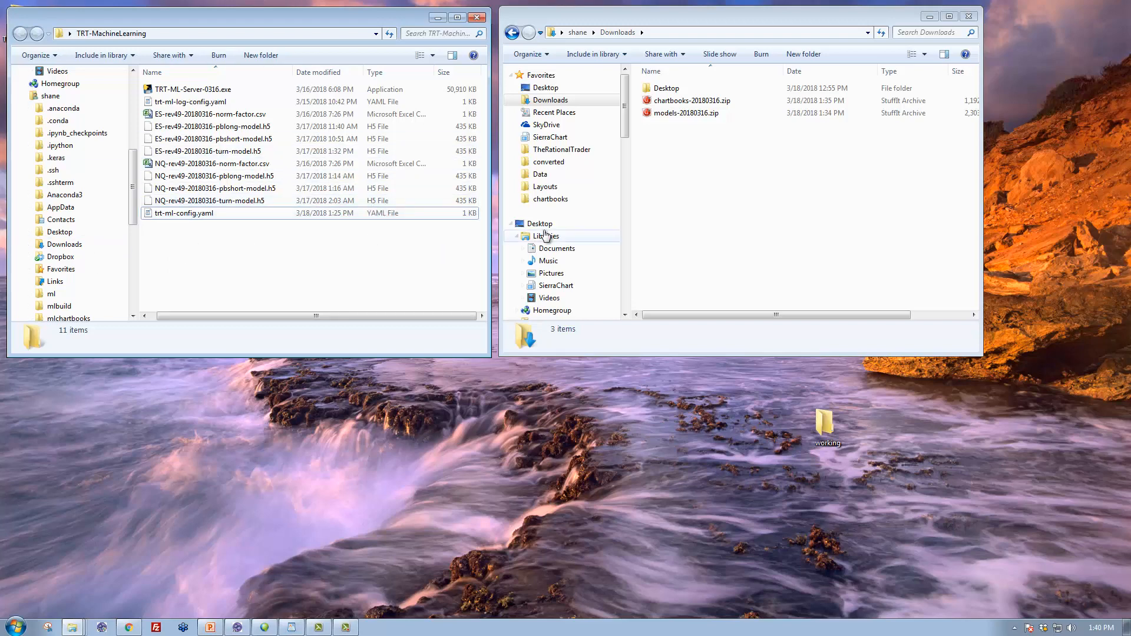
- Delete models-20180316.zip from Downloads and close the TRT-MachineLearning folder window
{"action": "right_click", "coordinate": [649, 115]}
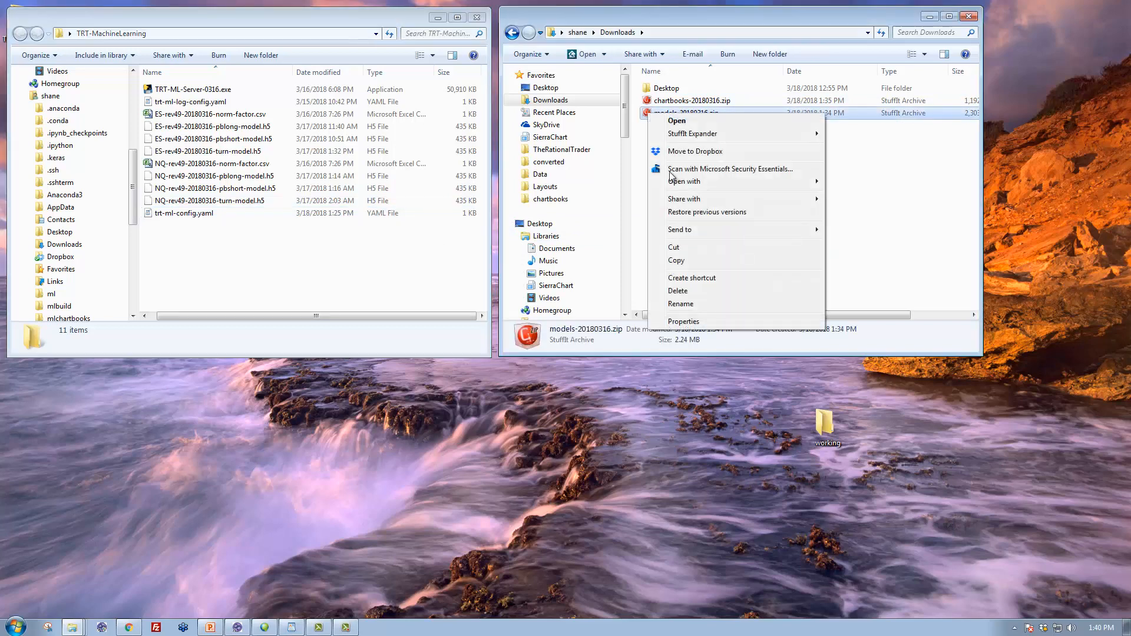
{"action": "left_click", "coordinate": [679, 291]}
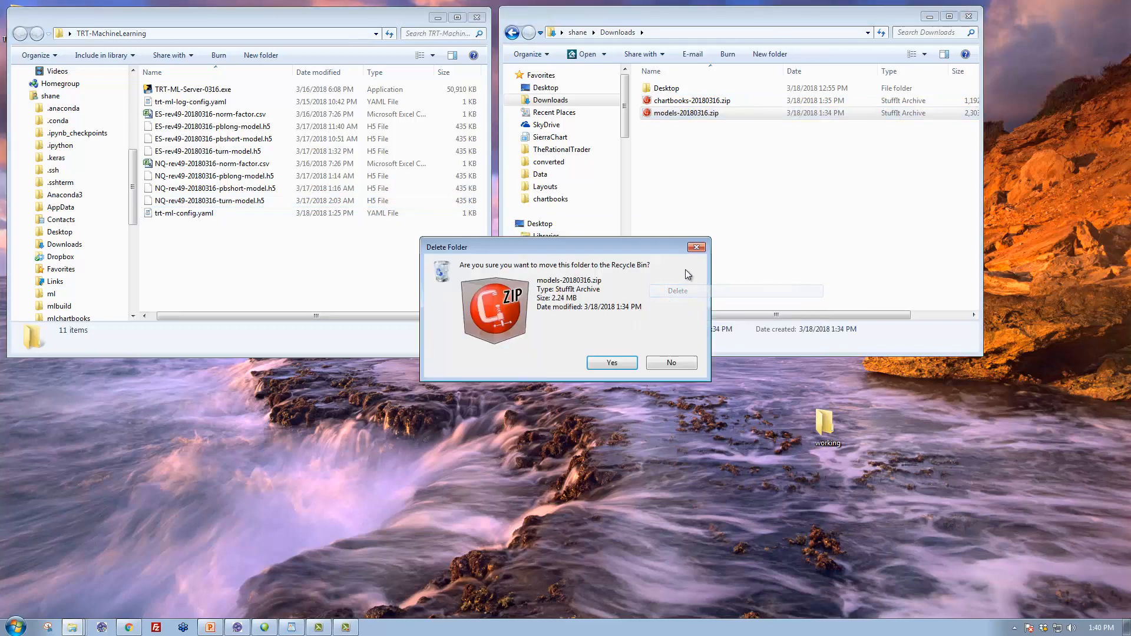
{"action": "left_click", "coordinate": [612, 363]}
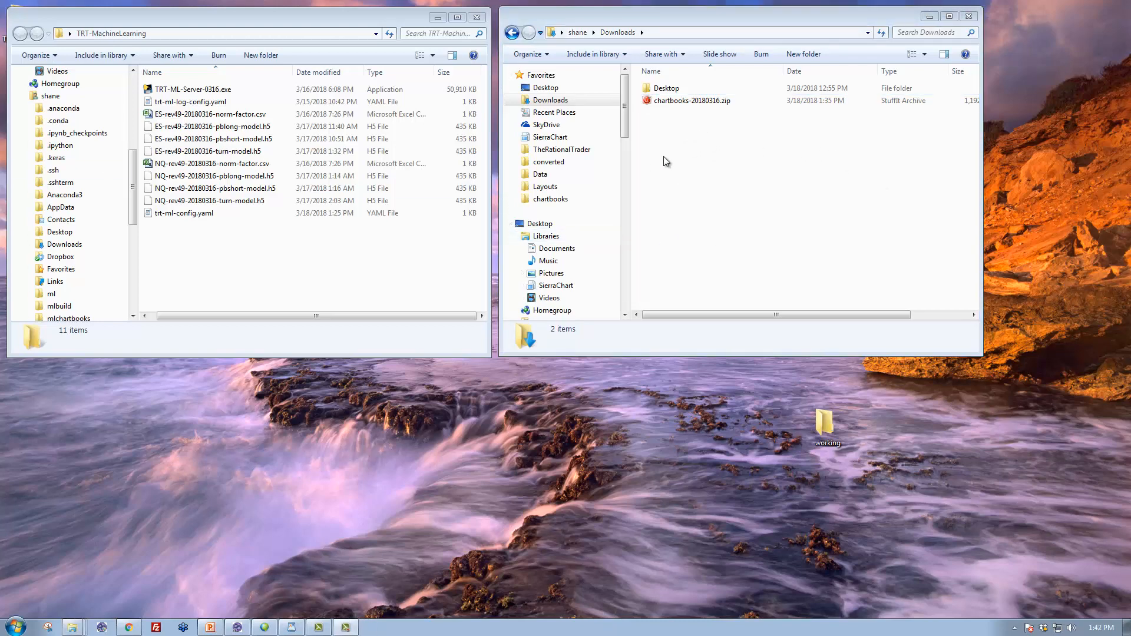
{"action": "left_click", "coordinate": [476, 18]}
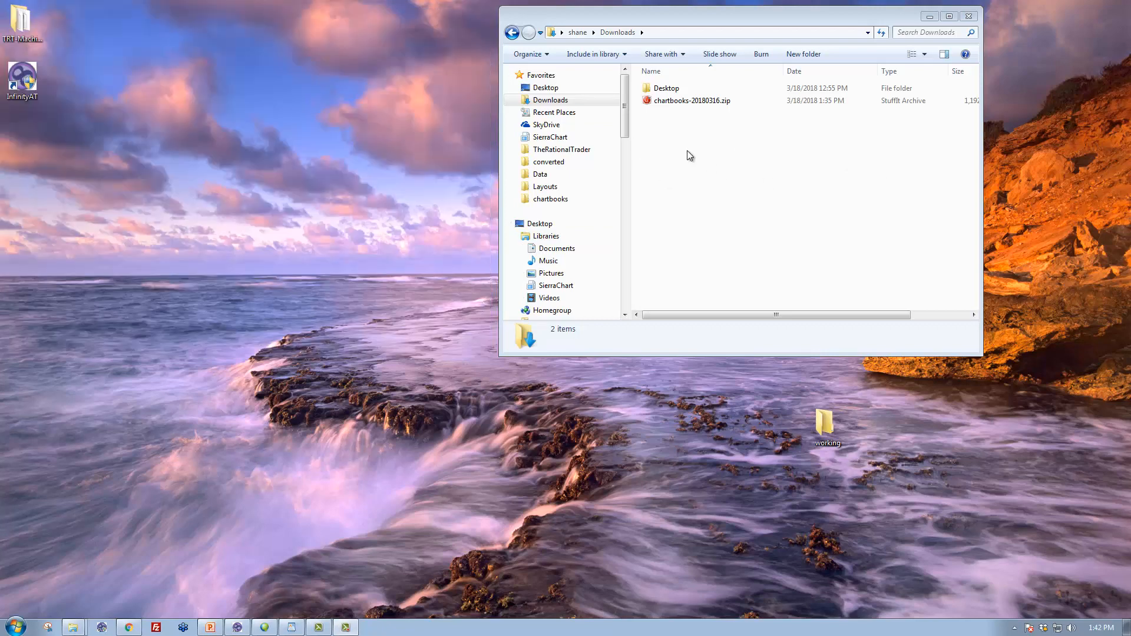
- Expand chartbooks-20180316.zip in place within Downloads using StuffIt Expander and close the expander
{"action": "right_click", "coordinate": [651, 103]}
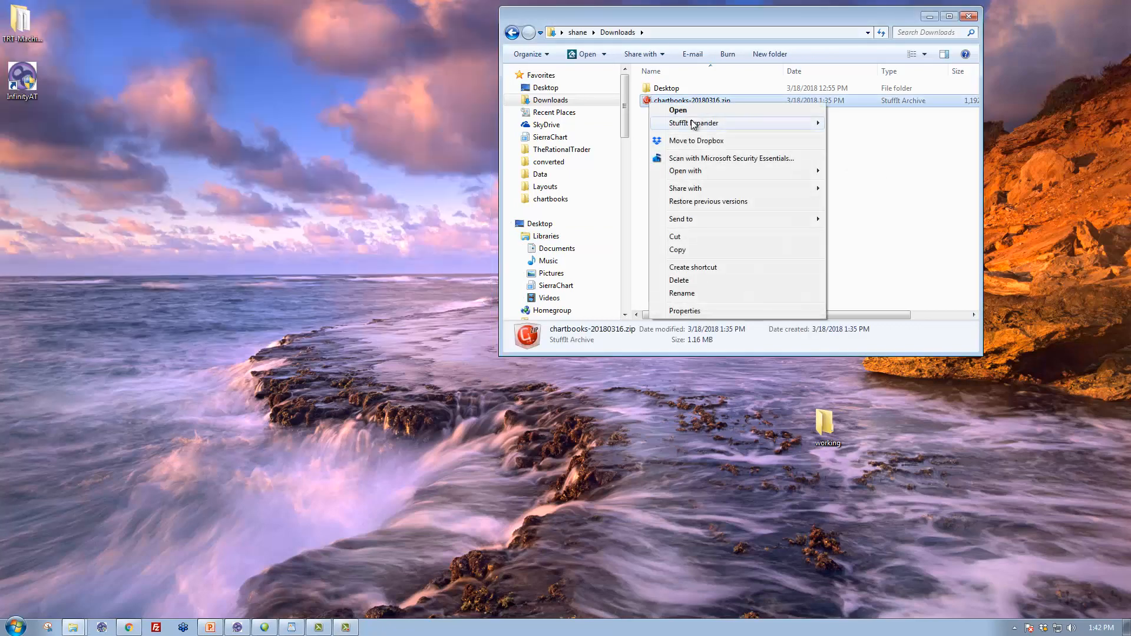
{"action": "mouse_move", "coordinate": [803, 126]}
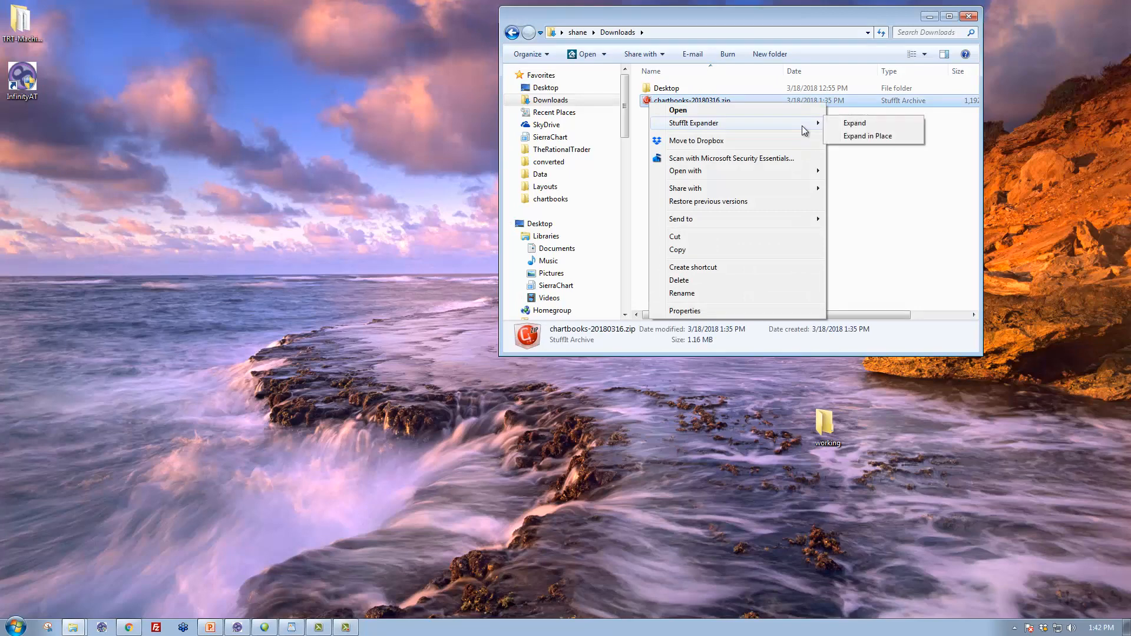
{"action": "left_click", "coordinate": [863, 136]}
{"action": "left_click", "coordinate": [610, 394]}
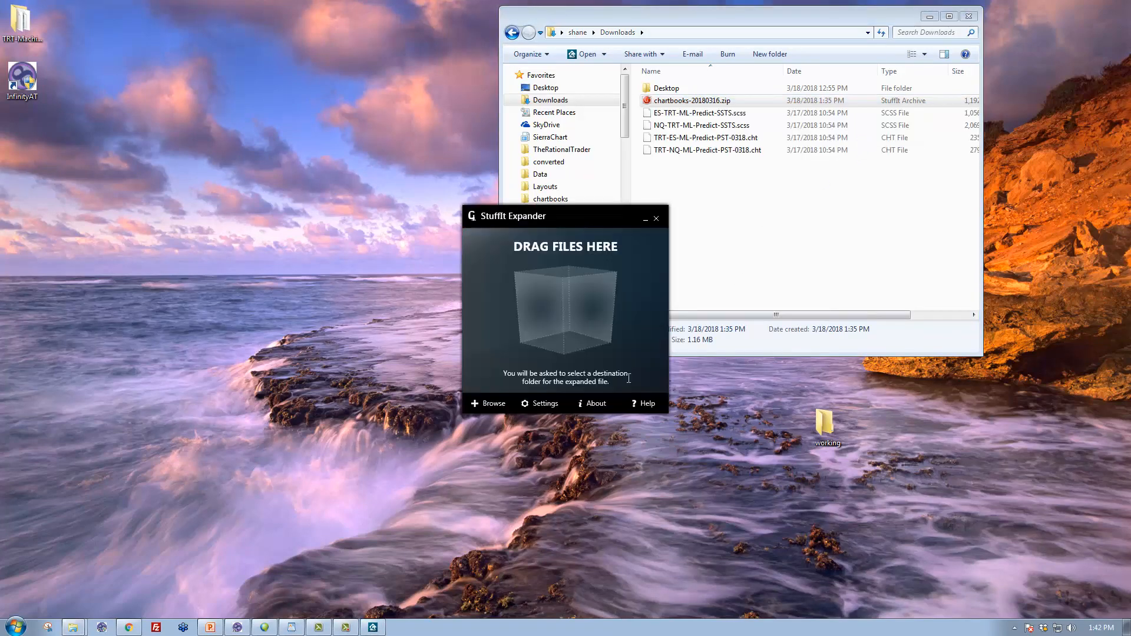
{"action": "left_click", "coordinate": [657, 218]}
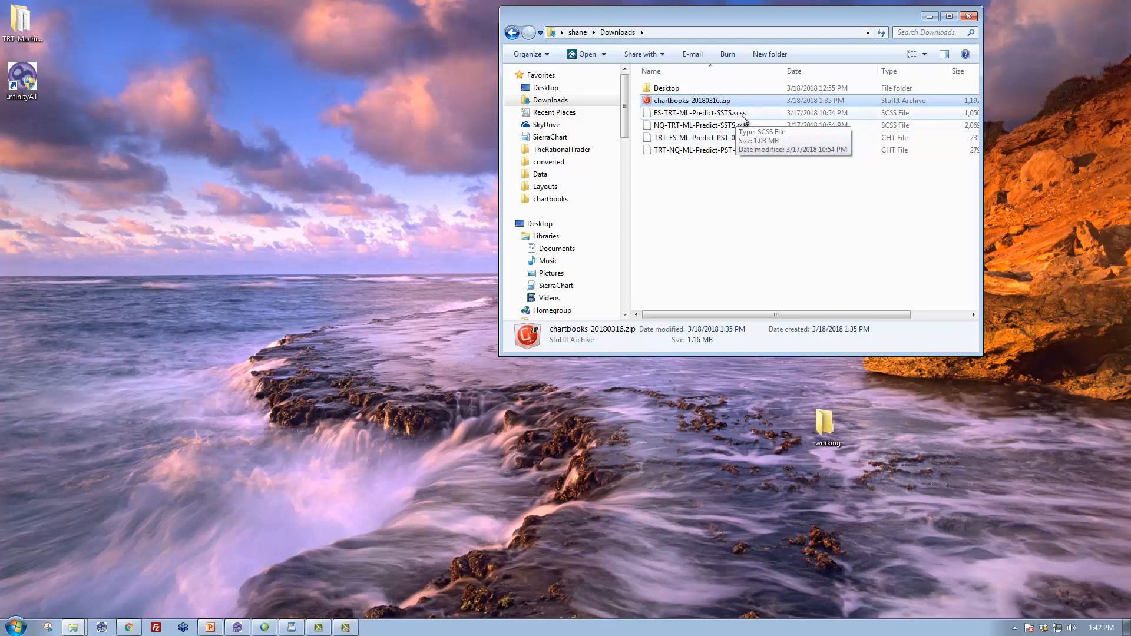
{"action": "left_click", "coordinate": [706, 217]}
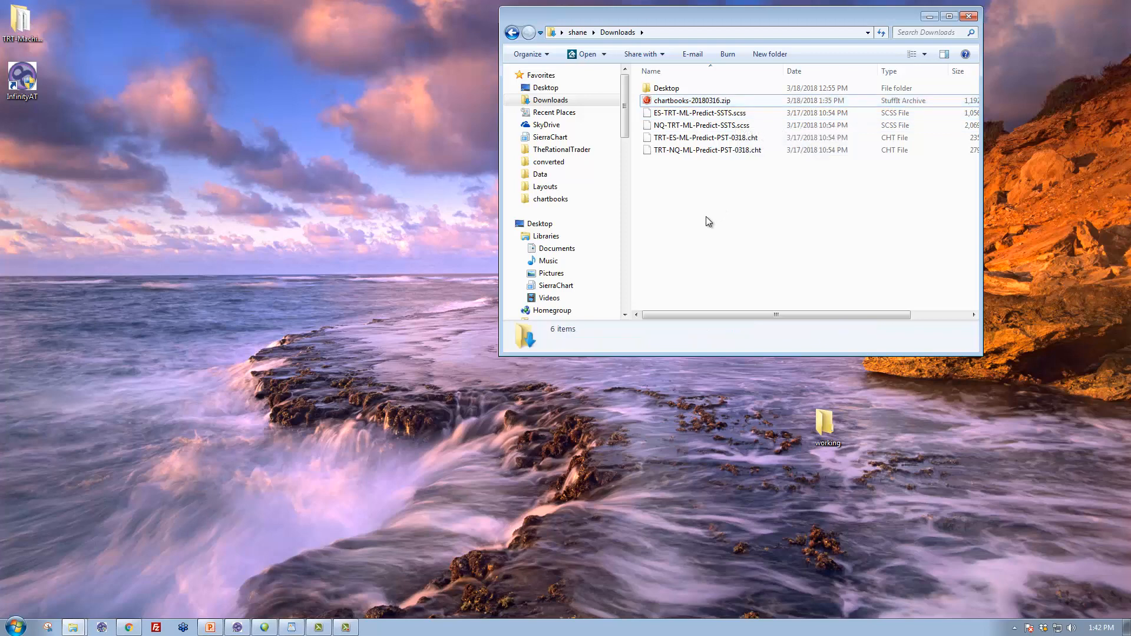
- Delete chartbooks-20180316.zip from Downloads, sending it to the Recycle Bin
{"action": "right_click", "coordinate": [648, 102]}
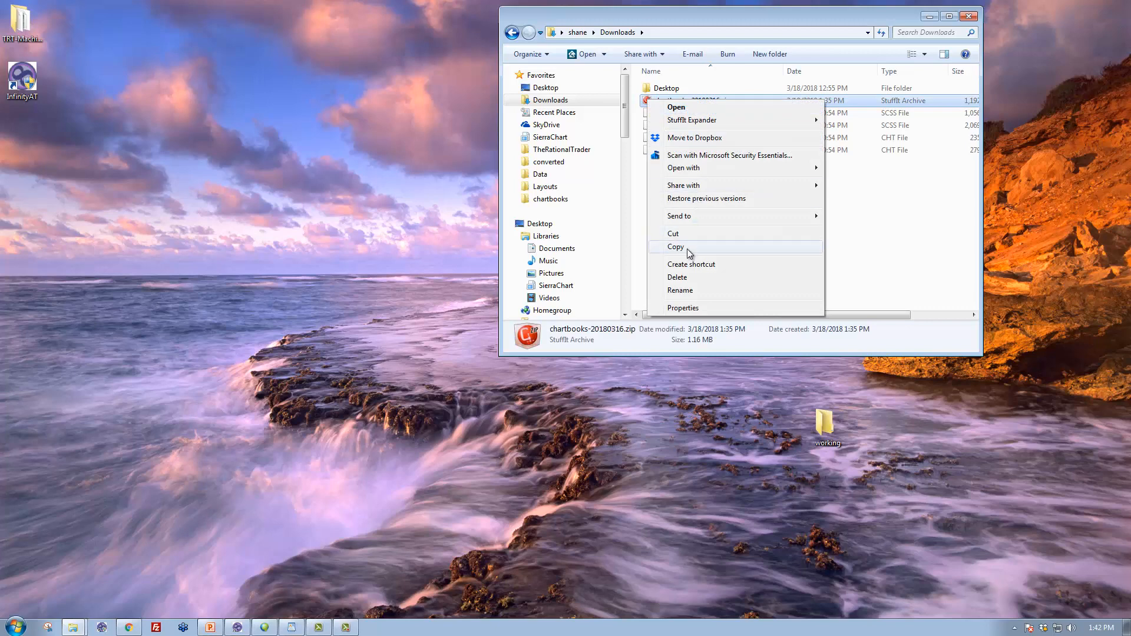
{"action": "left_click", "coordinate": [678, 278]}
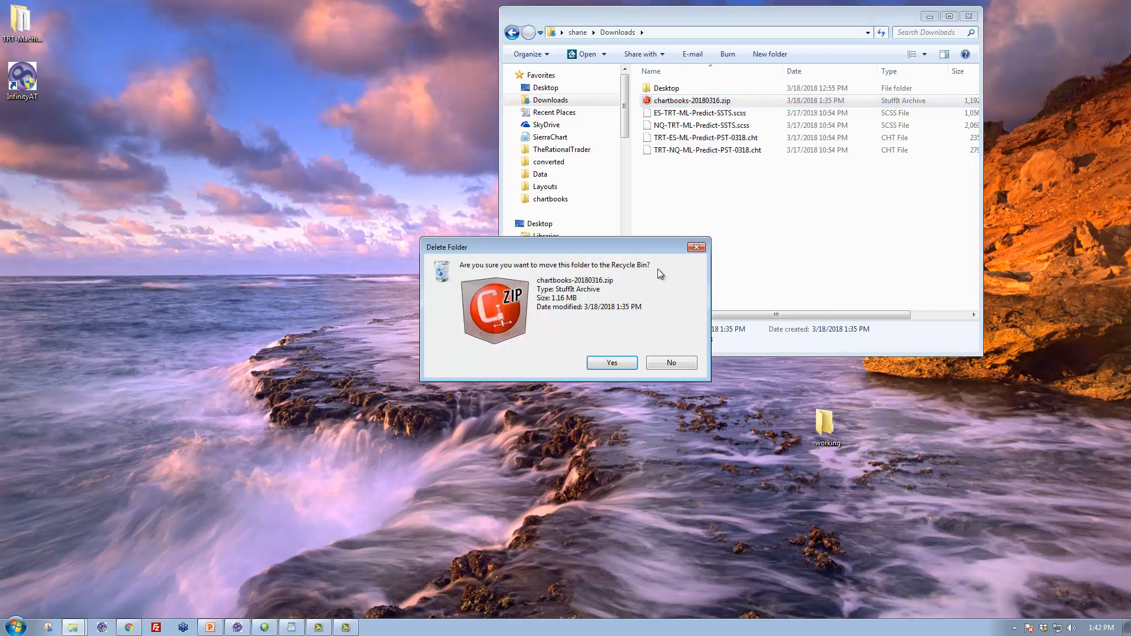
{"action": "left_click", "coordinate": [613, 362]}
{"action": "left_click", "coordinate": [707, 101]}
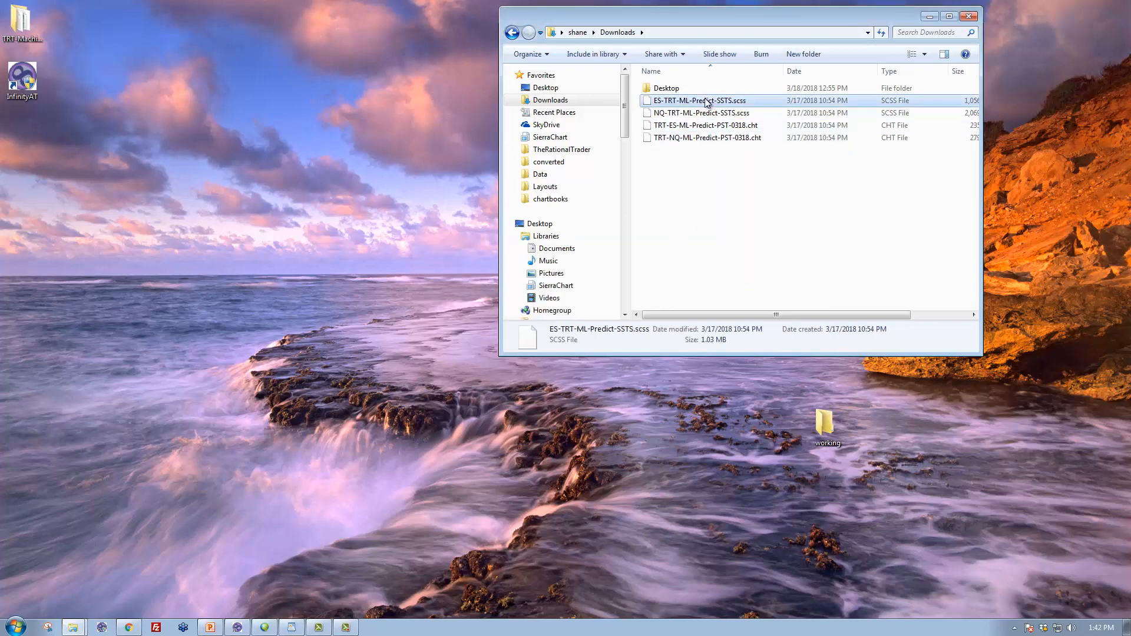
{"action": "left_click", "coordinate": [710, 138], "text": "shift"}
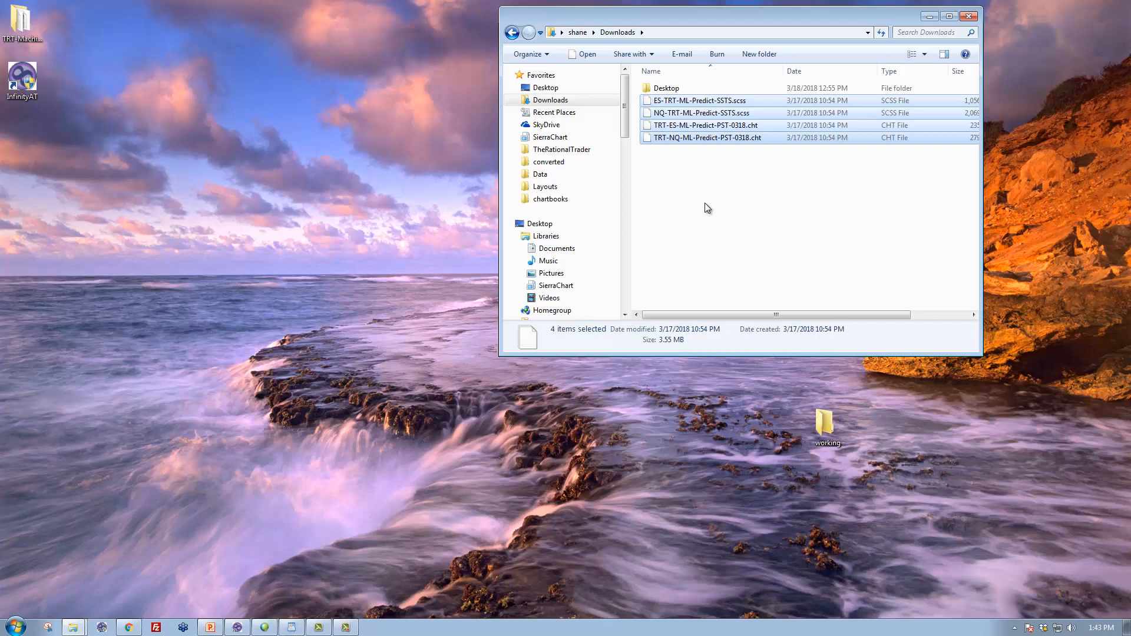
{"action": "left_click", "coordinate": [704, 236]}
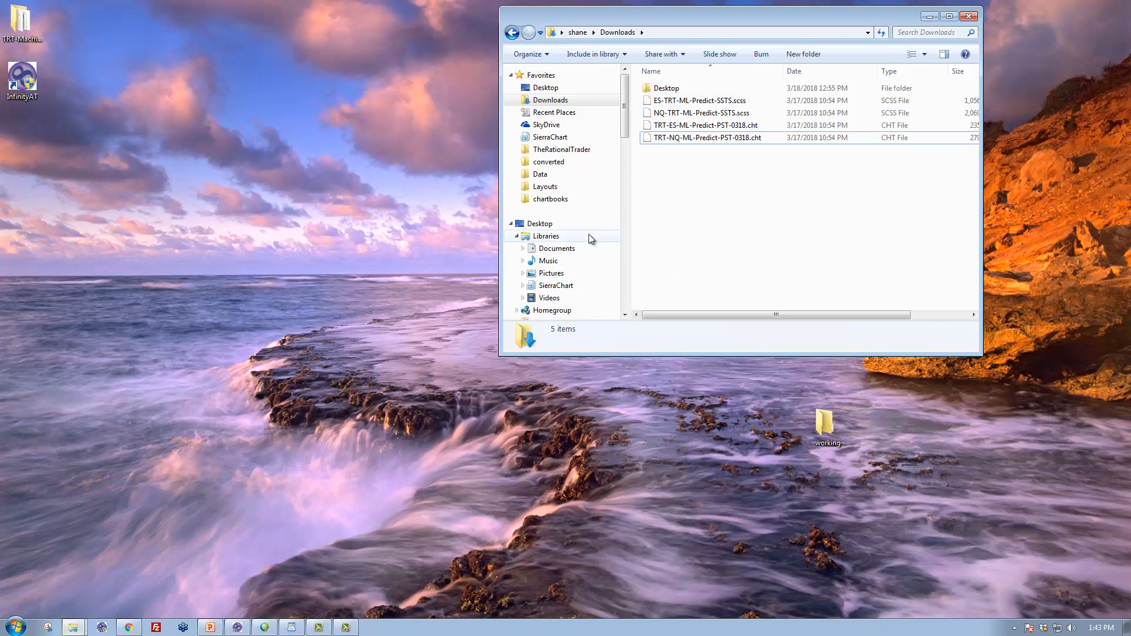
- Open the OS (C:) drive in a new window and place it beside the Downloads window
{"action": "left_click_drag", "start_coordinate": [625, 111], "coordinate": [628, 243]}
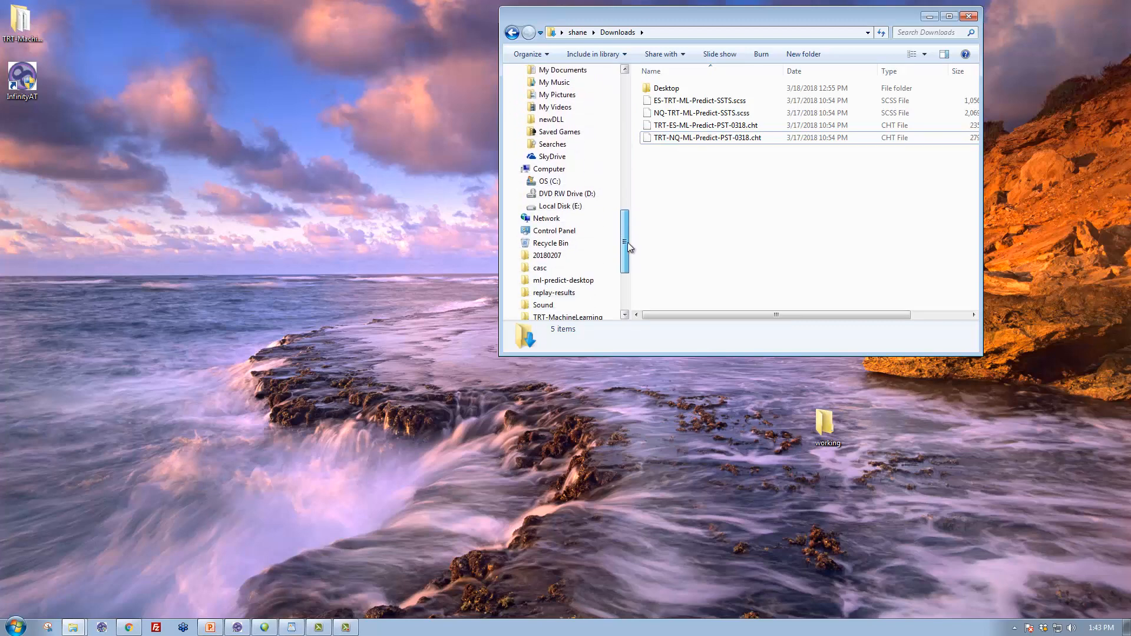
{"action": "right_click", "coordinate": [546, 181]}
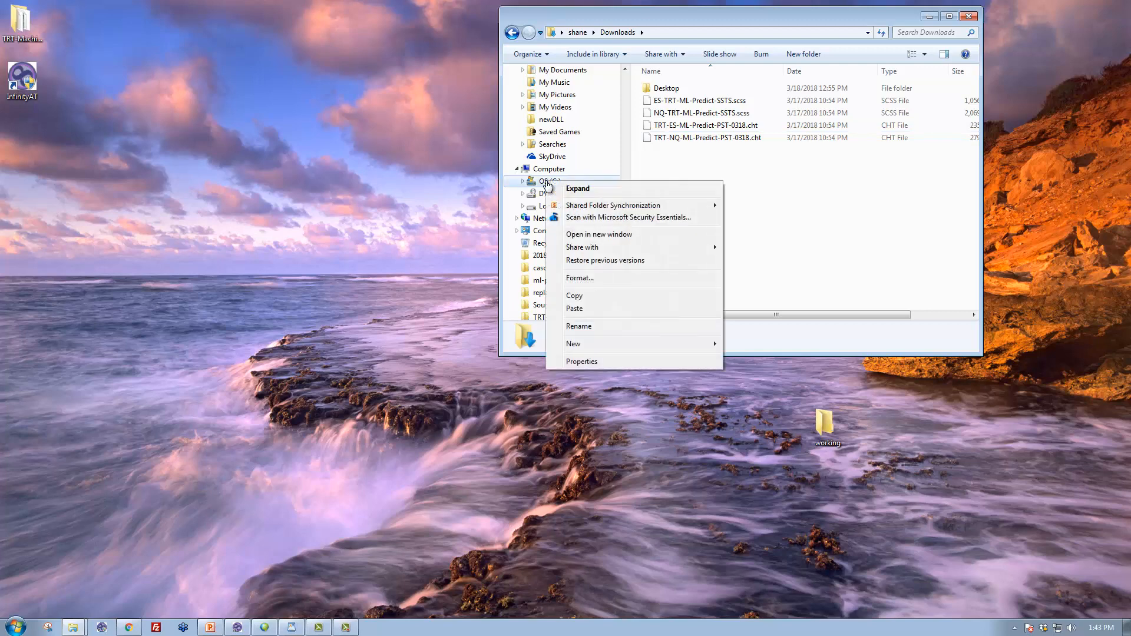
{"action": "left_click", "coordinate": [598, 234]}
{"action": "left_click_drag", "start_coordinate": [725, 35], "coordinate": [218, 17]}
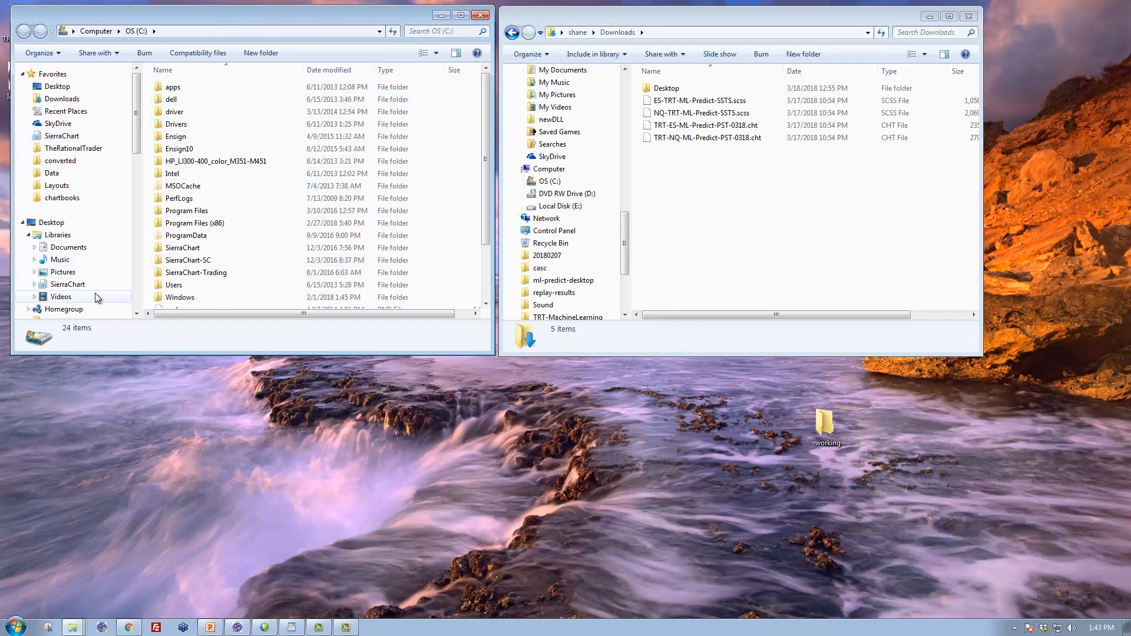
- Open the Data folder inside SierraChart\SierraChartTransActMA on the C: drive
{"action": "left_click", "coordinate": [183, 251]}
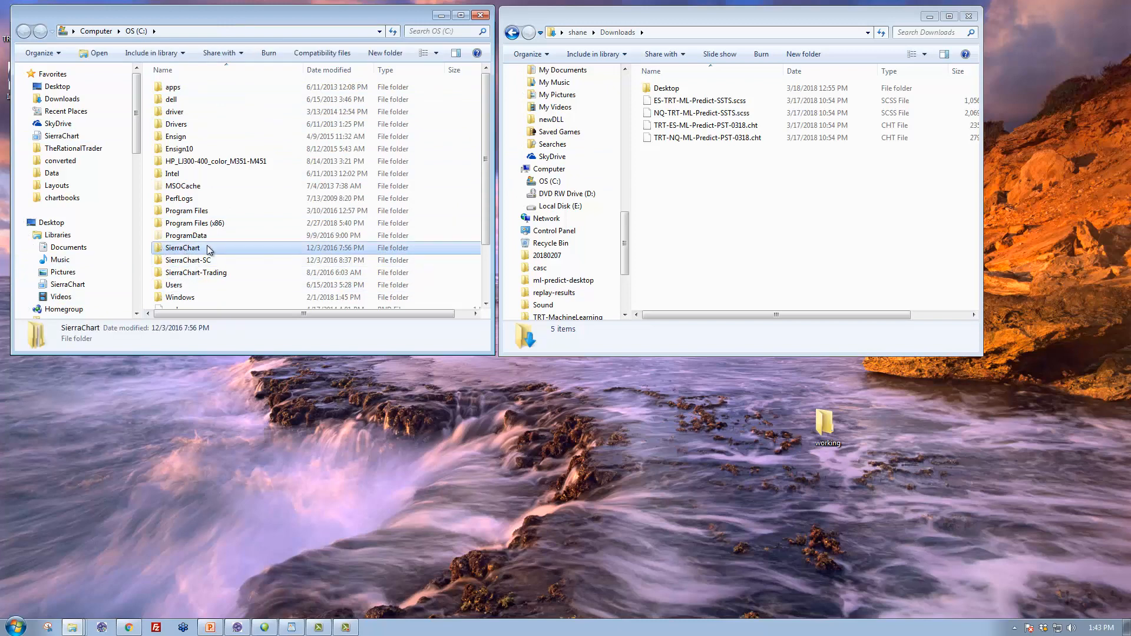
{"action": "double_click", "coordinate": [160, 250]}
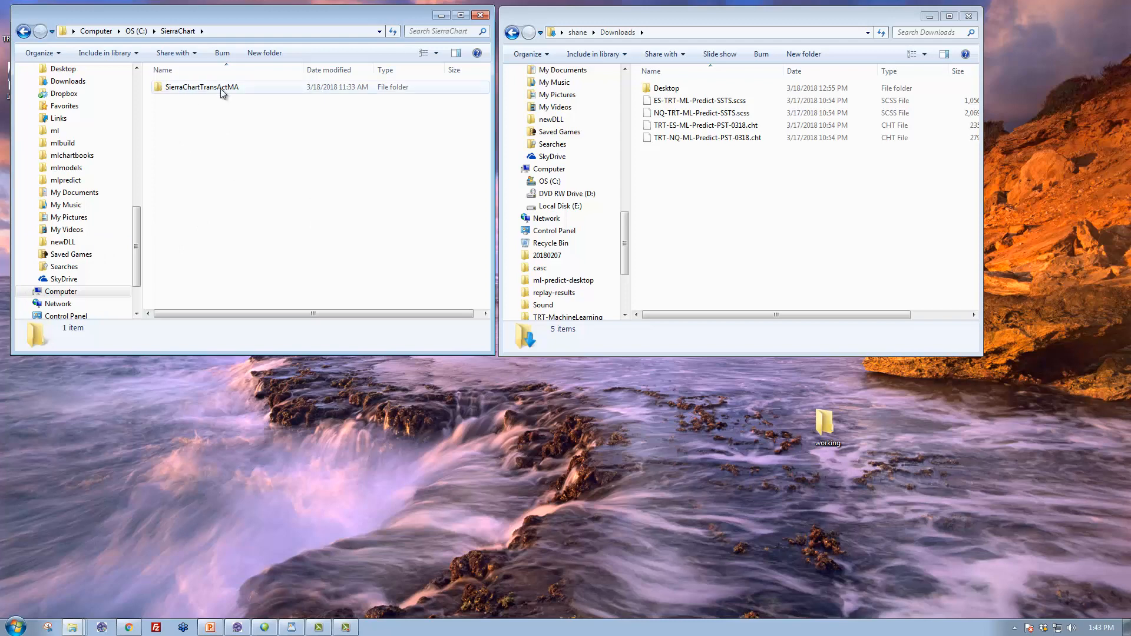
{"action": "double_click", "coordinate": [158, 89]}
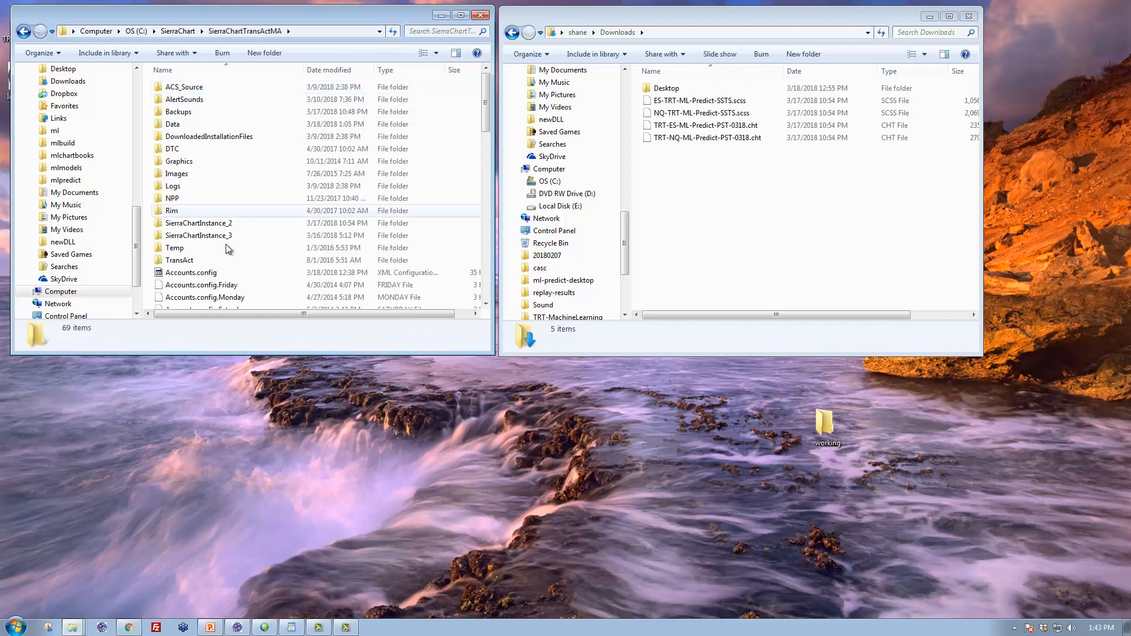
{"action": "left_click", "coordinate": [167, 126]}
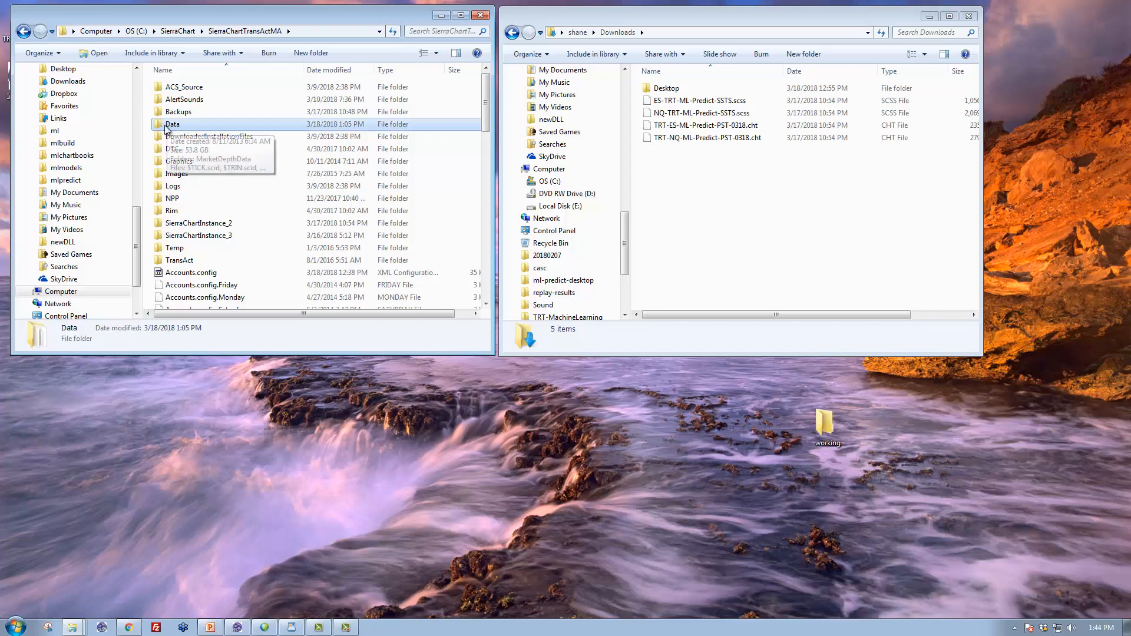
{"action": "double_click", "coordinate": [166, 128]}
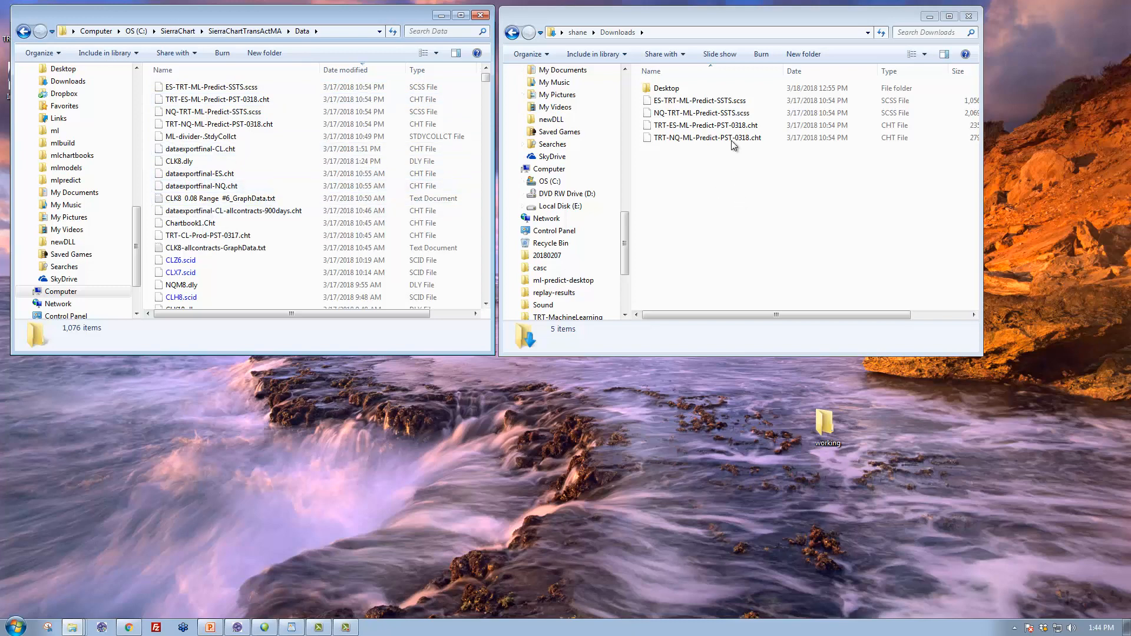
- Move the two ML-Predict-SSTS.scss and two ML-Predict-PST-0318.cht files from Downloads into Data, replacing all existing copies, and close both folder windows
{"action": "left_click", "coordinate": [678, 101]}
{"action": "left_click", "coordinate": [683, 143], "text": "shift"}
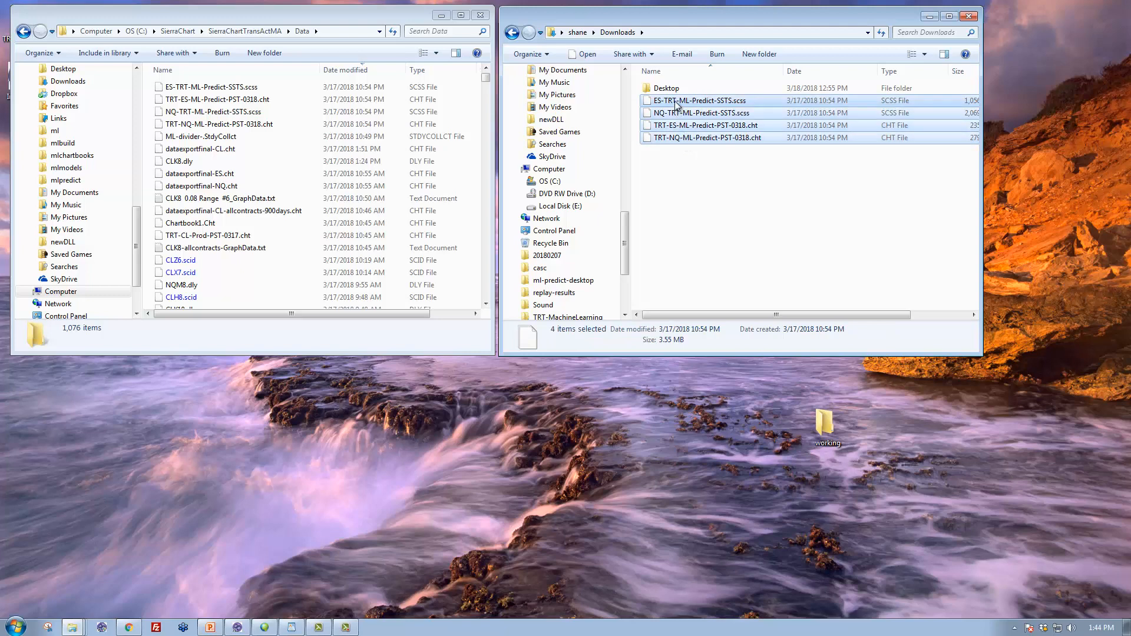
{"action": "left_click_drag", "start_coordinate": [677, 105], "coordinate": [215, 180]}
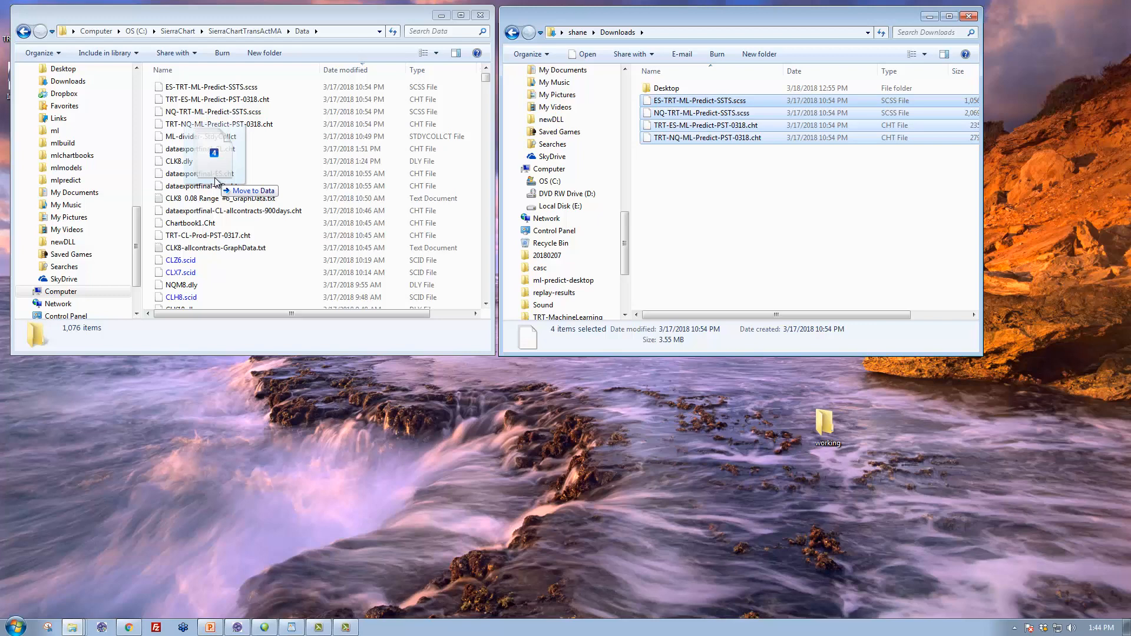
{"action": "left_click_drag", "start_coordinate": [215, 180], "coordinate": [216, 182]}
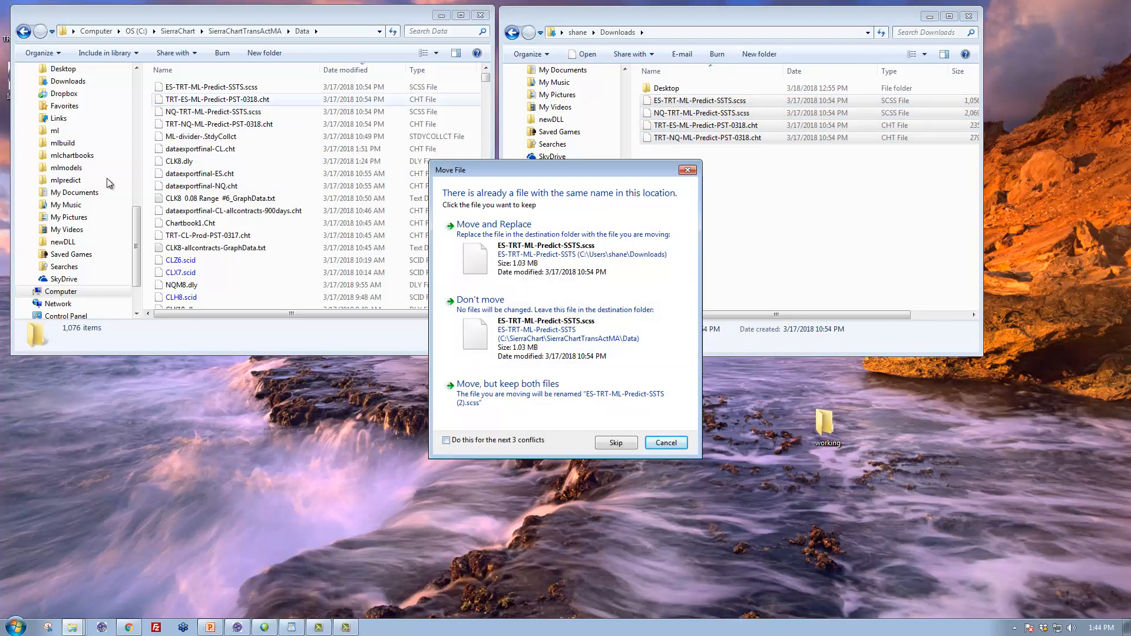
{"action": "left_click", "coordinate": [447, 441]}
{"action": "left_click", "coordinate": [522, 244]}
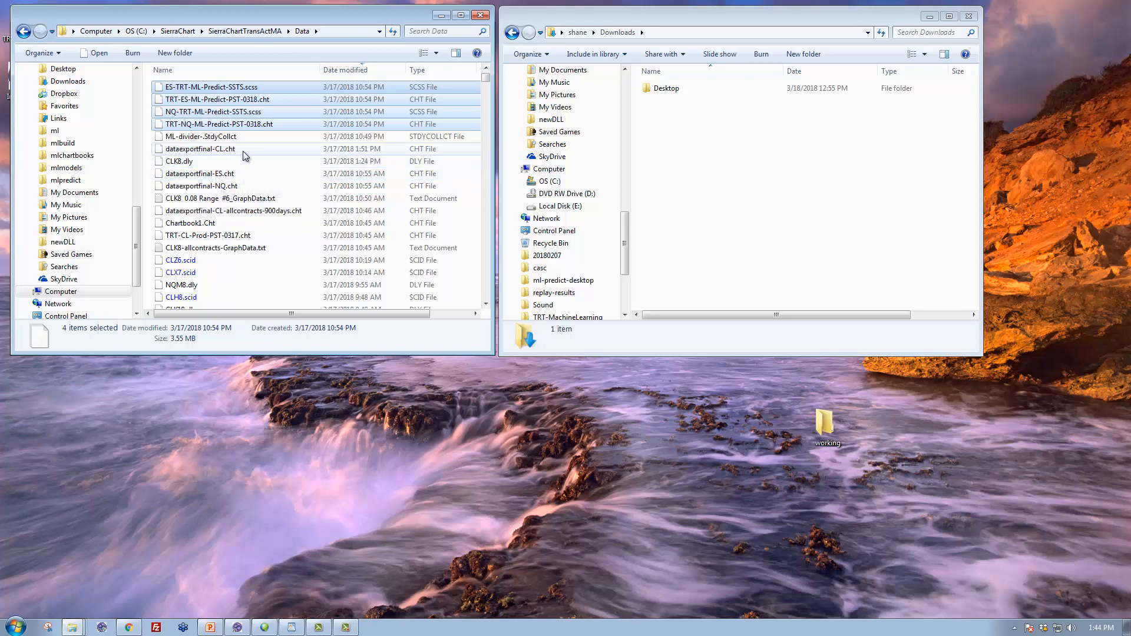
{"action": "left_click", "coordinate": [762, 221]}
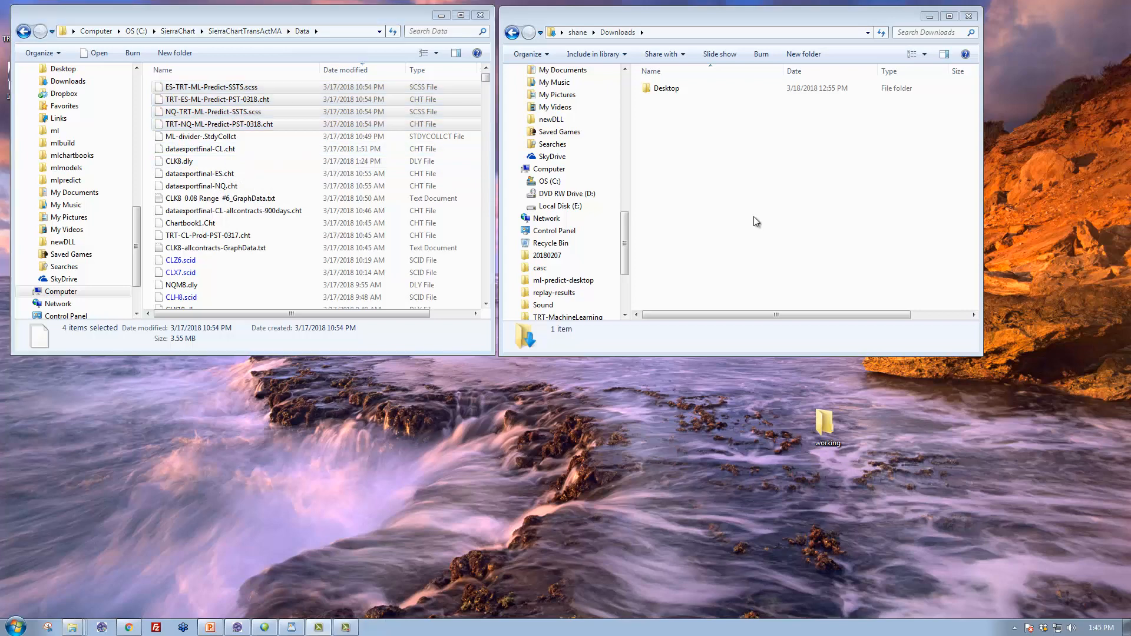
{"action": "left_click", "coordinate": [969, 15]}
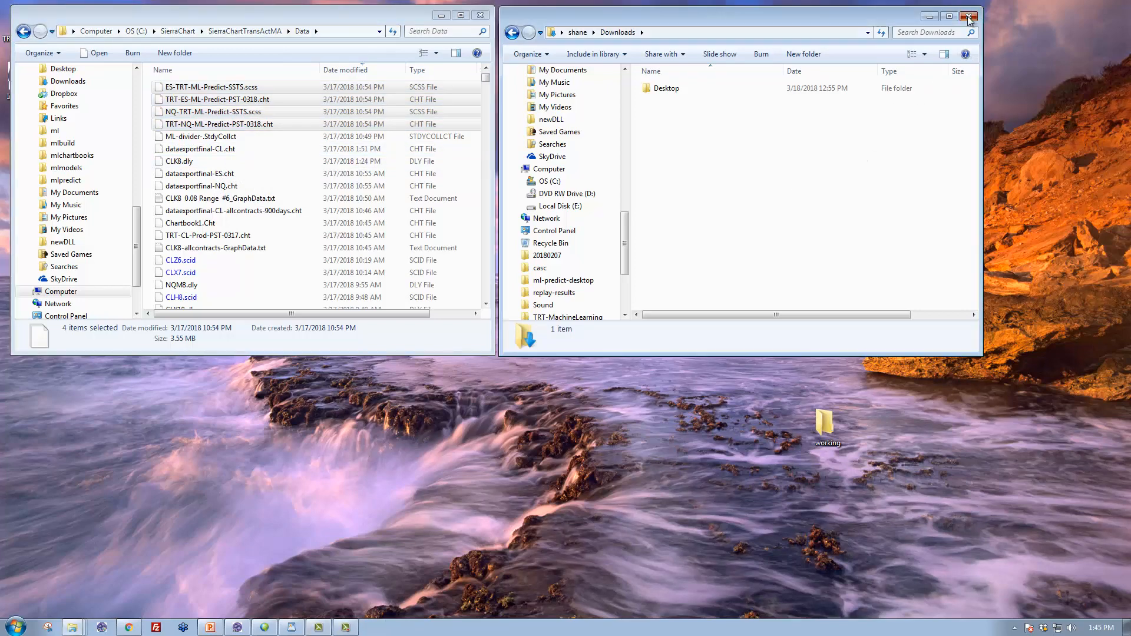
{"action": "left_click", "coordinate": [486, 17]}
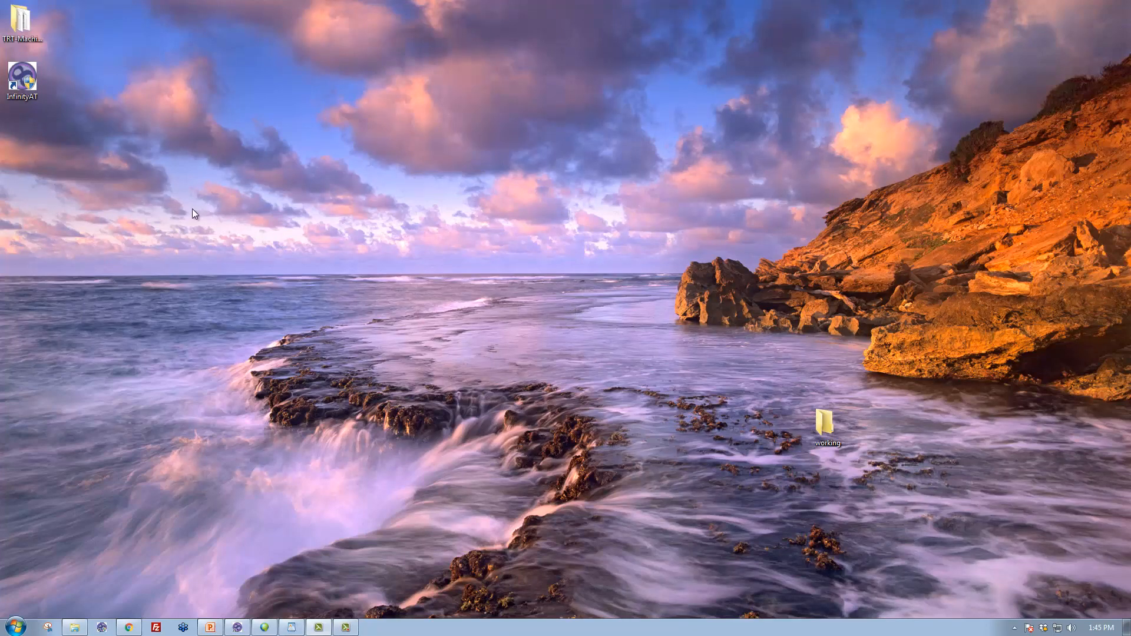
- Run TRT-ML-Server-0316.exe from the desktop's TRT-MachineLearning folder and place its console window beside the folder window
{"action": "double_click", "coordinate": [22, 24]}
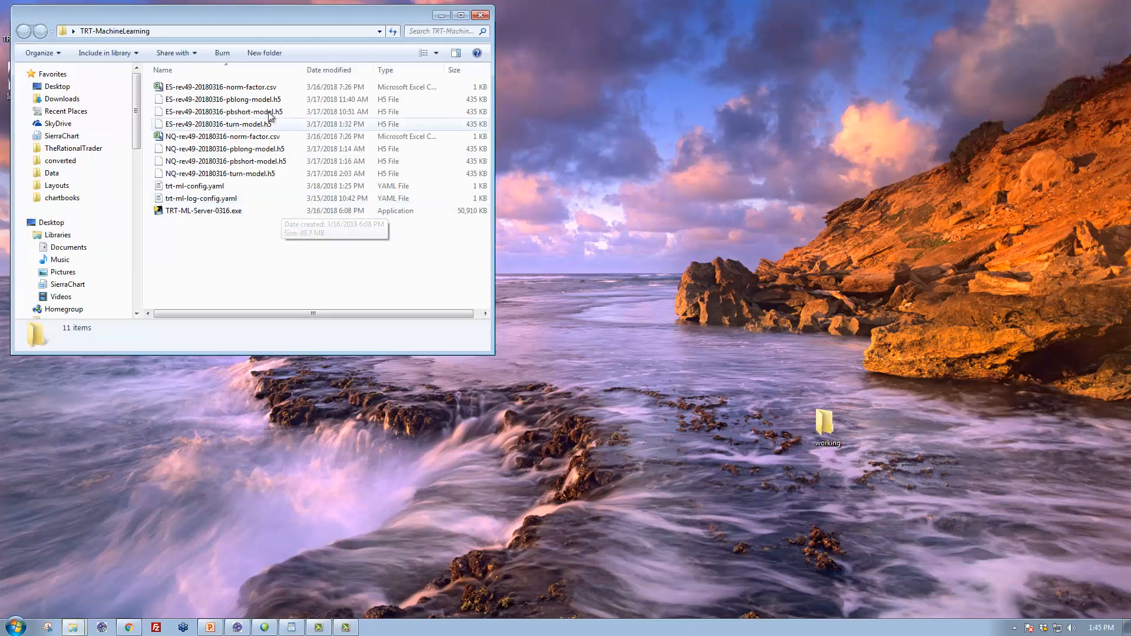
{"action": "left_click", "coordinate": [176, 211]}
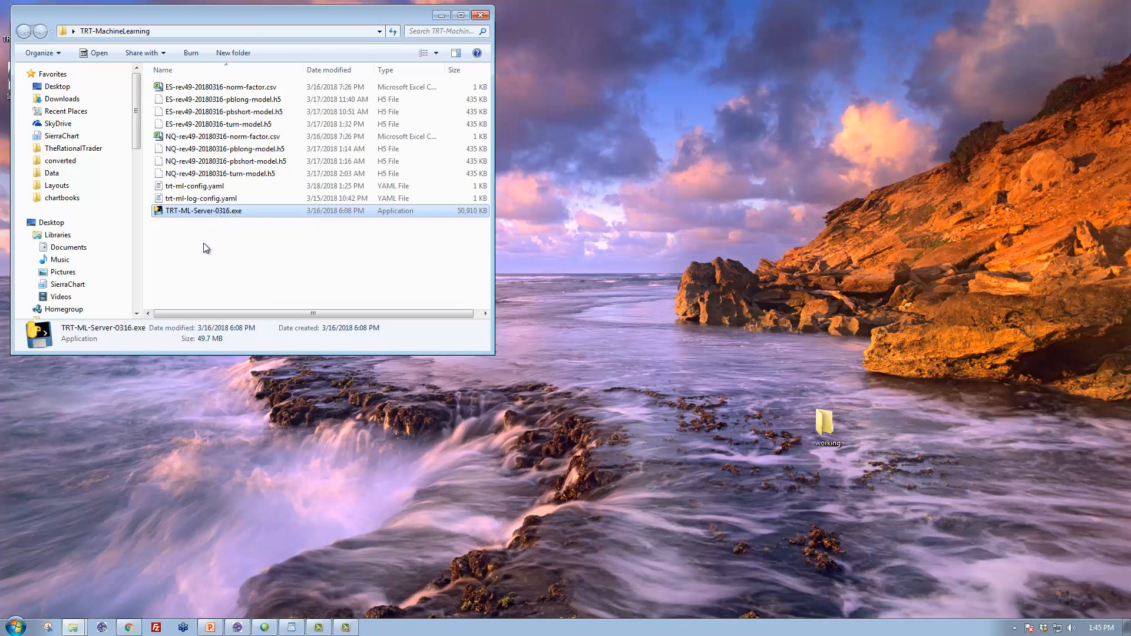
{"action": "double_click", "coordinate": [159, 211]}
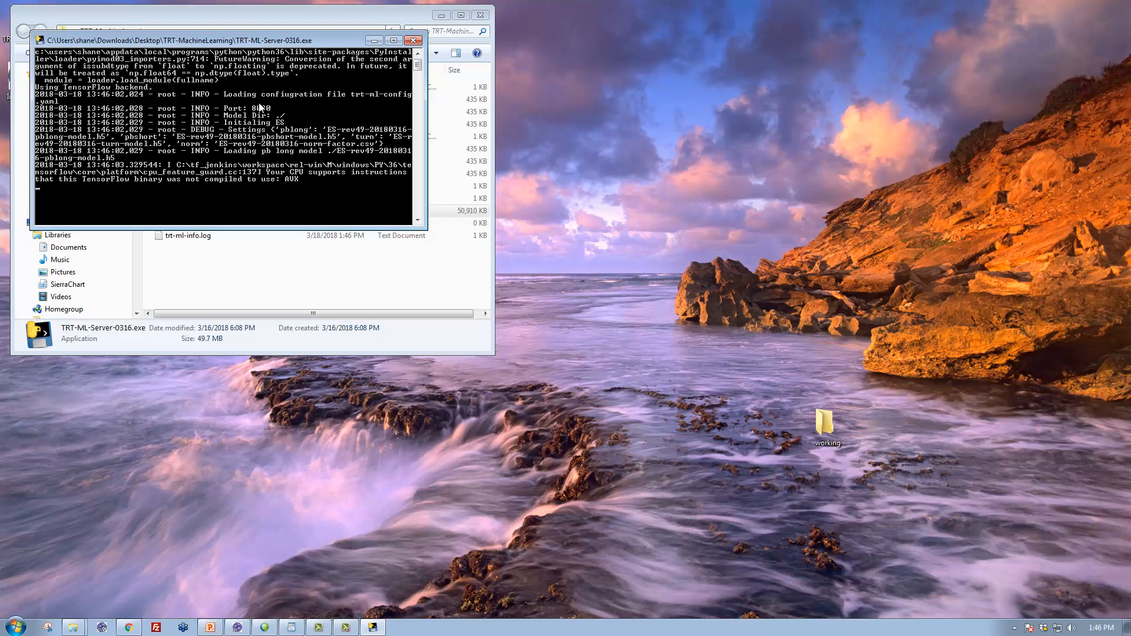
{"action": "left_click_drag", "start_coordinate": [288, 41], "coordinate": [759, 13]}
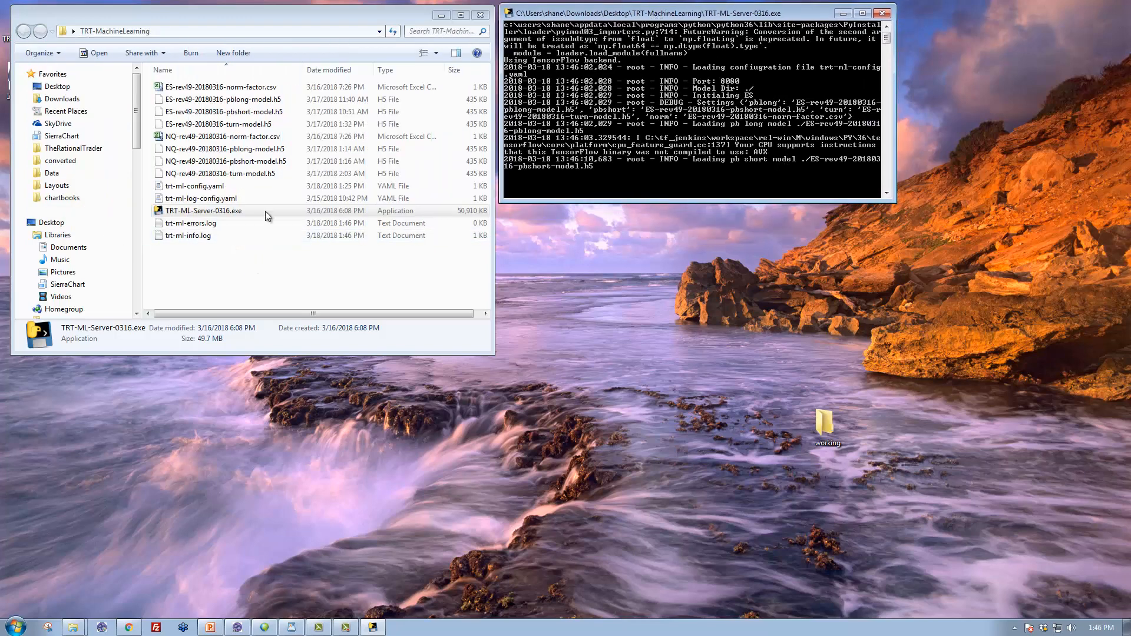
- Move the server's console window back over the TRT-MachineLearning folder window
{"action": "left_click", "coordinate": [217, 212]}
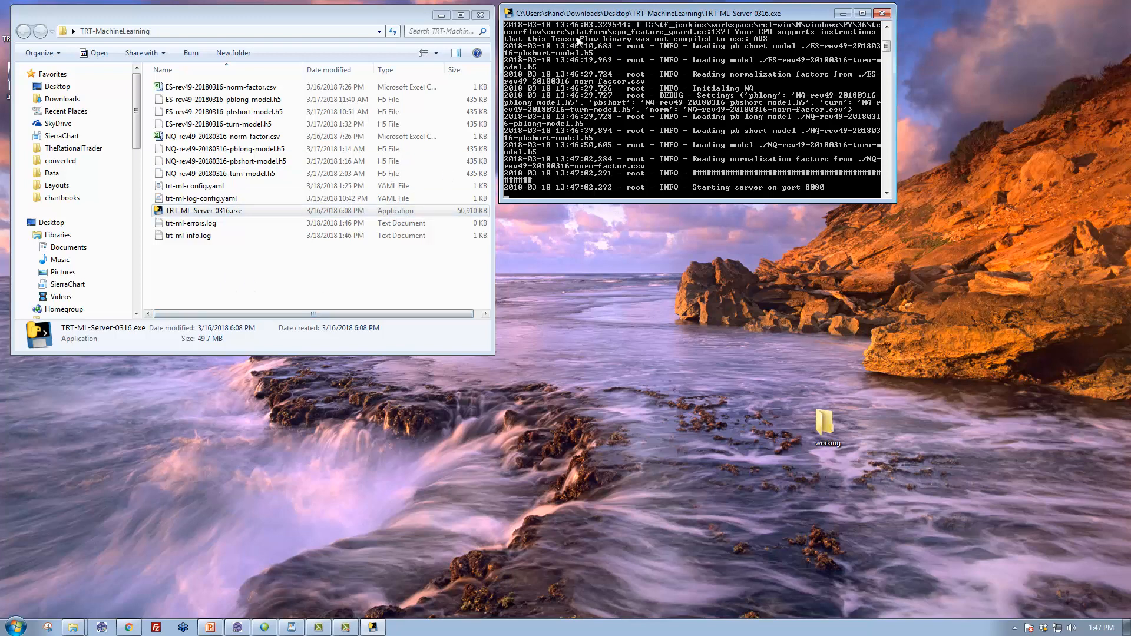
{"action": "left_click_drag", "start_coordinate": [583, 14], "coordinate": [167, 144]}
{"action": "left_click_drag", "start_coordinate": [117, 102], "coordinate": [114, 101]}
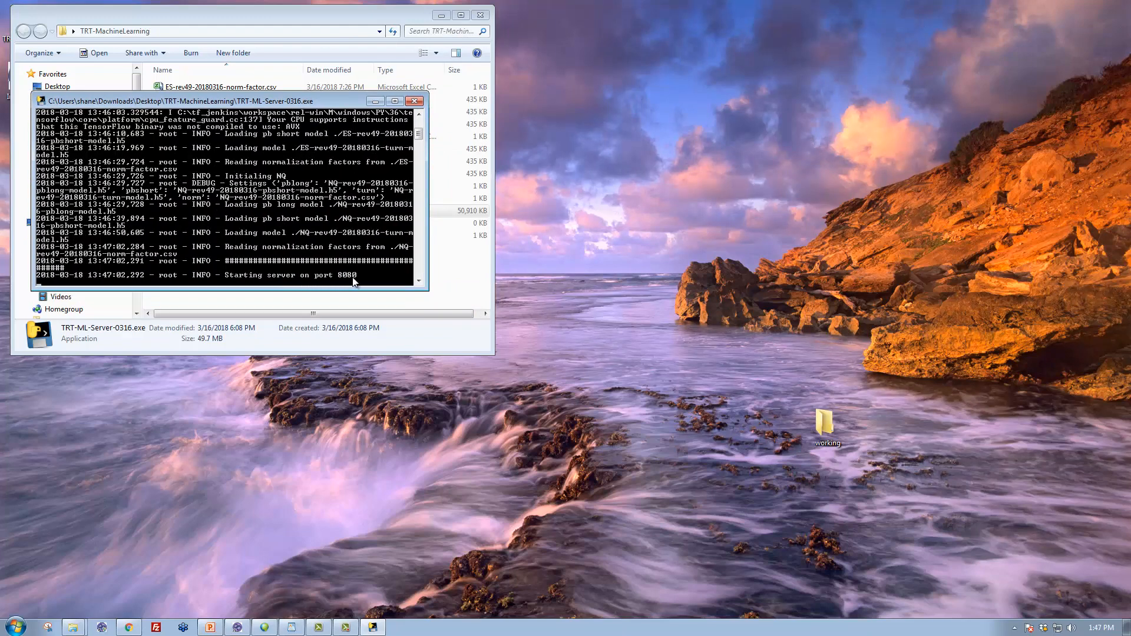
- Clear the server console and TRT-MachineLearning folder windows off the desktop and bring up Sierra Chart maximized
{"action": "left_click_drag", "start_coordinate": [248, 101], "coordinate": [243, 224]}
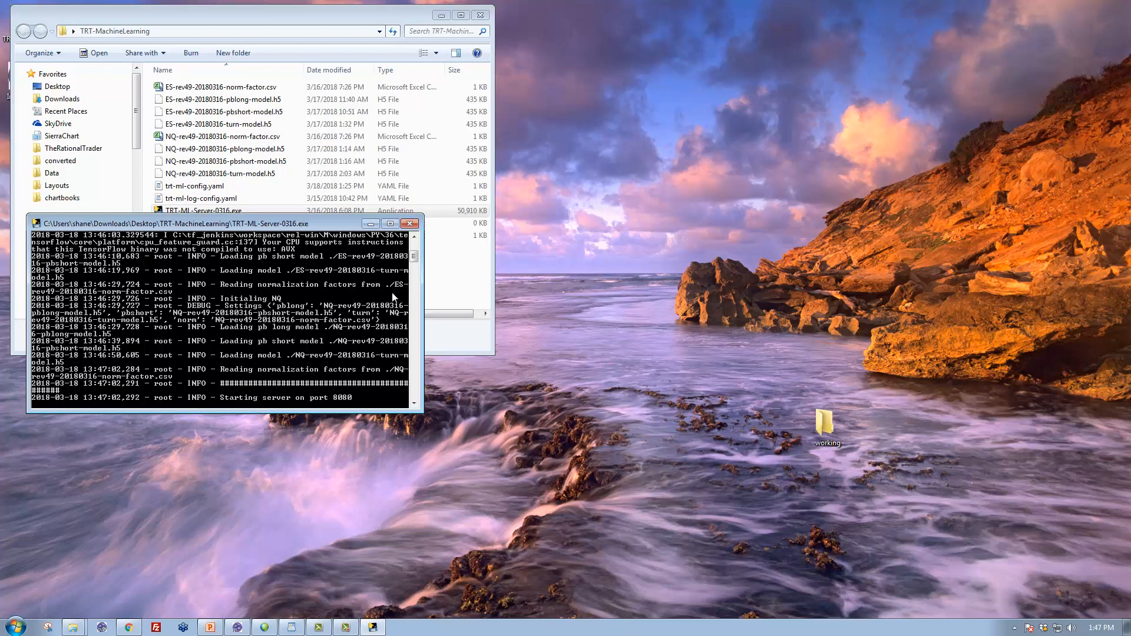
{"action": "left_click", "coordinate": [371, 224]}
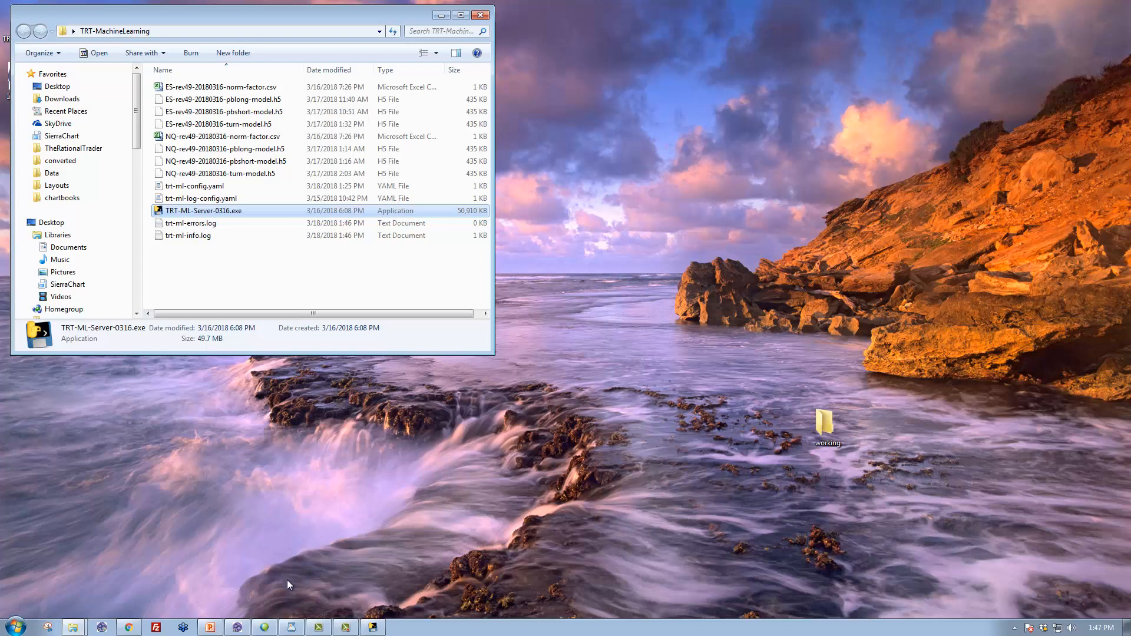
{"action": "left_click", "coordinate": [265, 627]}
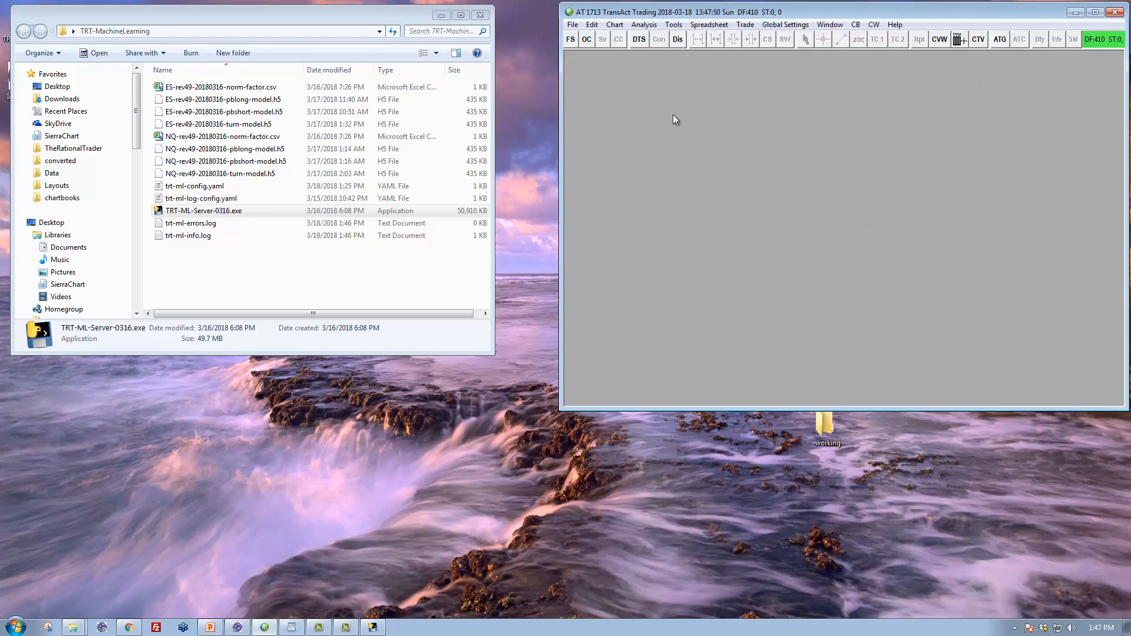
{"action": "left_click", "coordinate": [482, 14]}
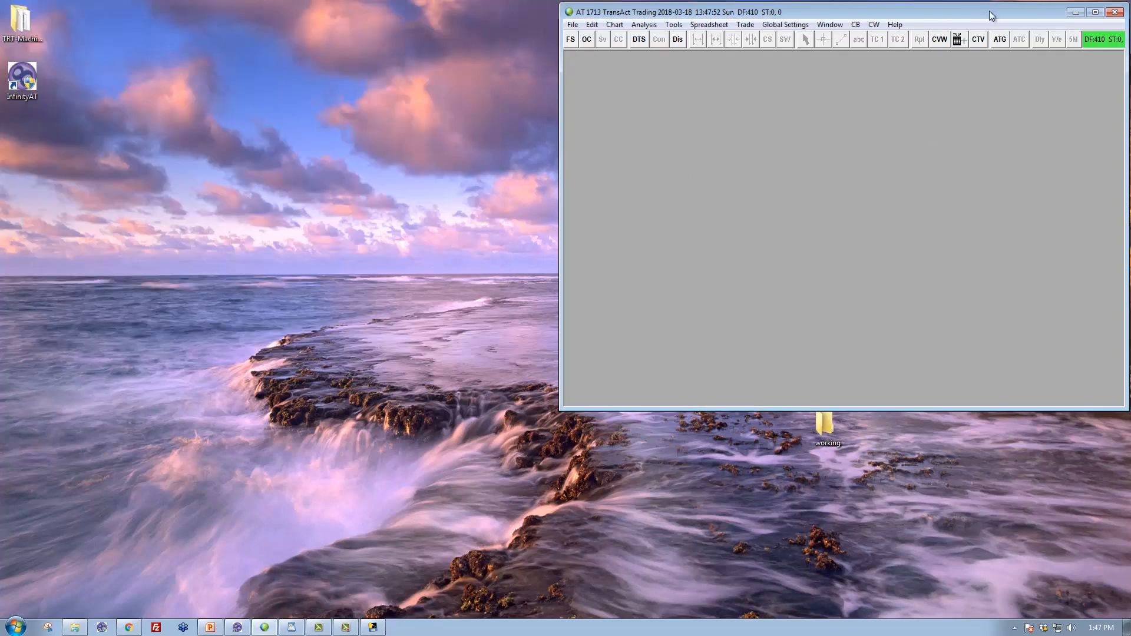
{"action": "left_click", "coordinate": [1095, 12]}
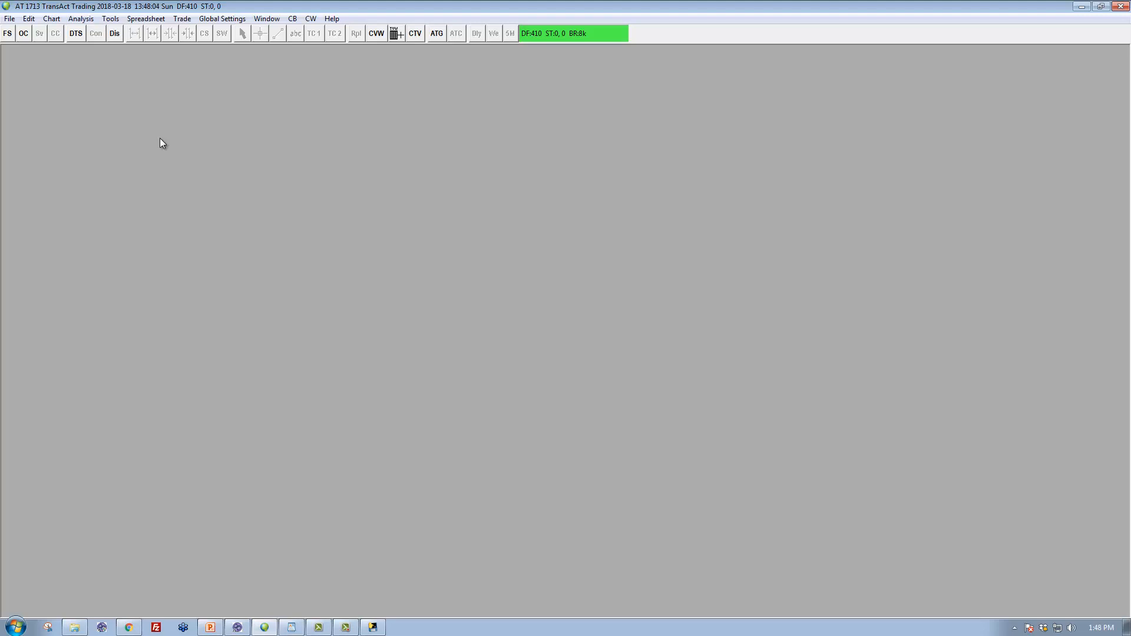
- Check the auto trading startup option and open the TRT-NQ-ML-Predict-PST-0318.cht chartbook
{"action": "left_click", "coordinate": [183, 18]}
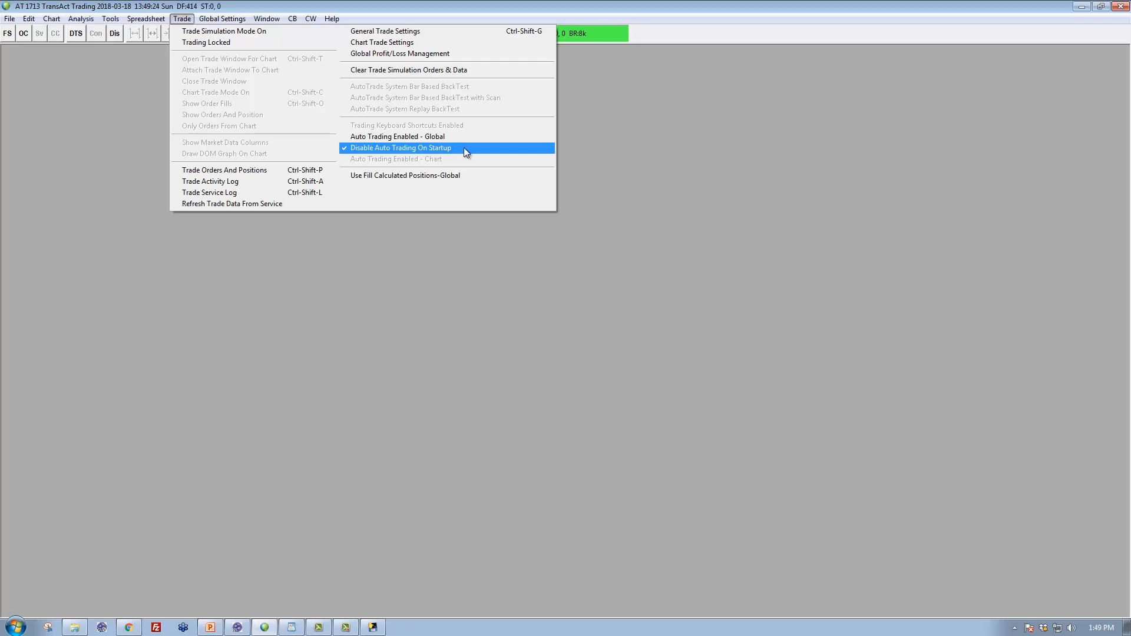
{"action": "left_click", "coordinate": [24, 33]}
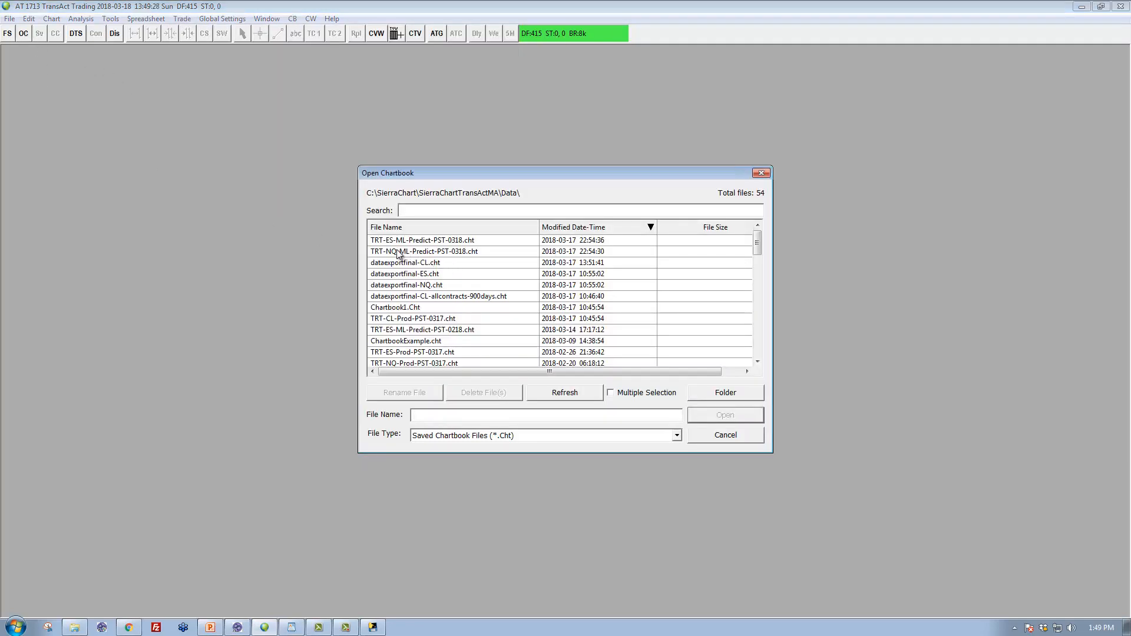
{"action": "left_click", "coordinate": [413, 253]}
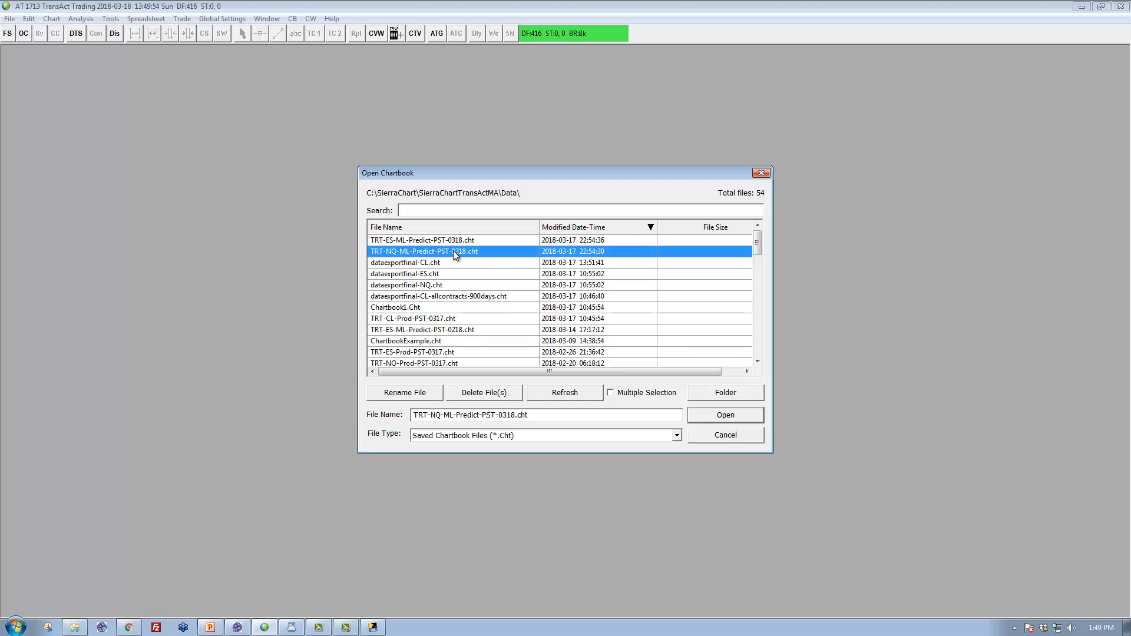
{"action": "left_click", "coordinate": [720, 417]}
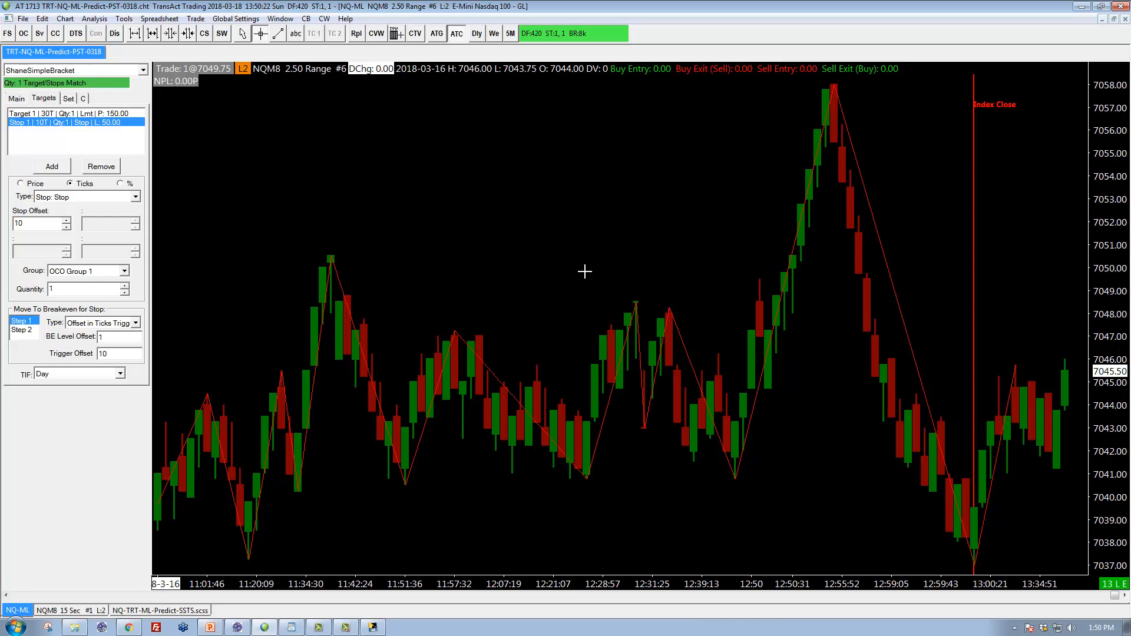
- Open the NQM8 chart's studies and review the divider lines and the TRT-ML-Predict and autotrade studies below them
{"action": "right_click", "coordinate": [494, 195]}
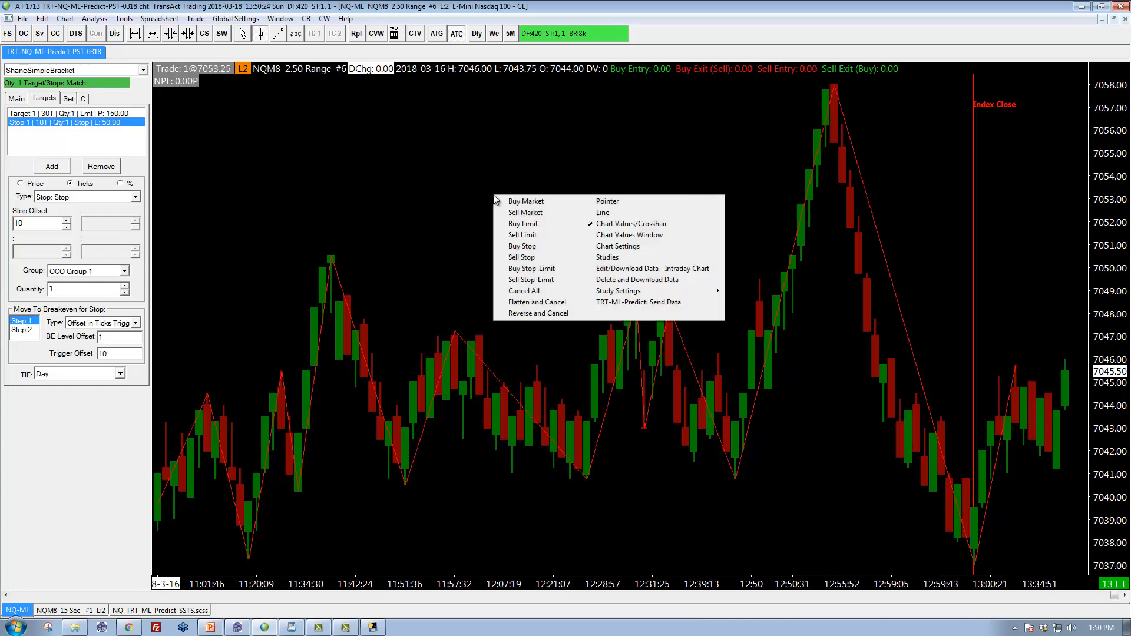
{"action": "left_click", "coordinate": [628, 259]}
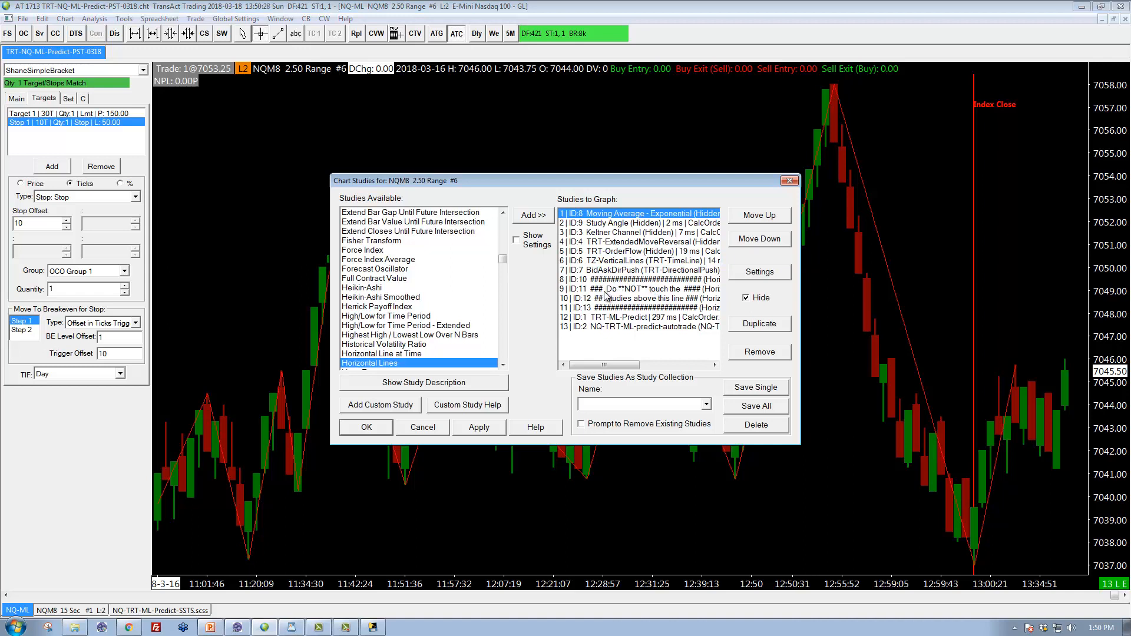
{"action": "left_click", "coordinate": [653, 299]}
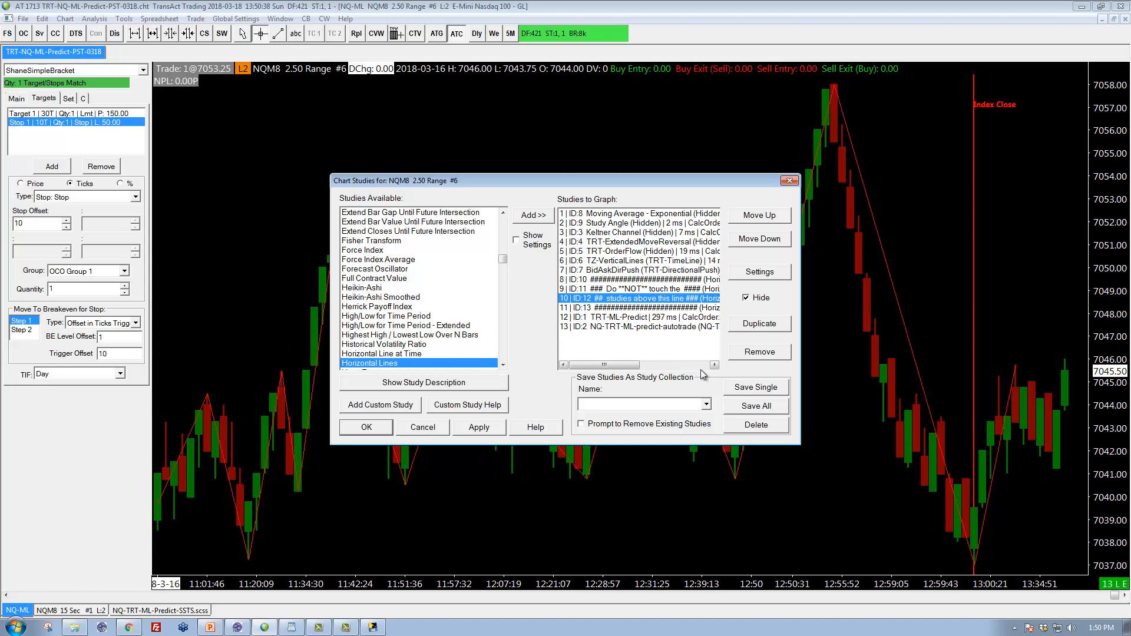
{"action": "left_click", "coordinate": [650, 327]}
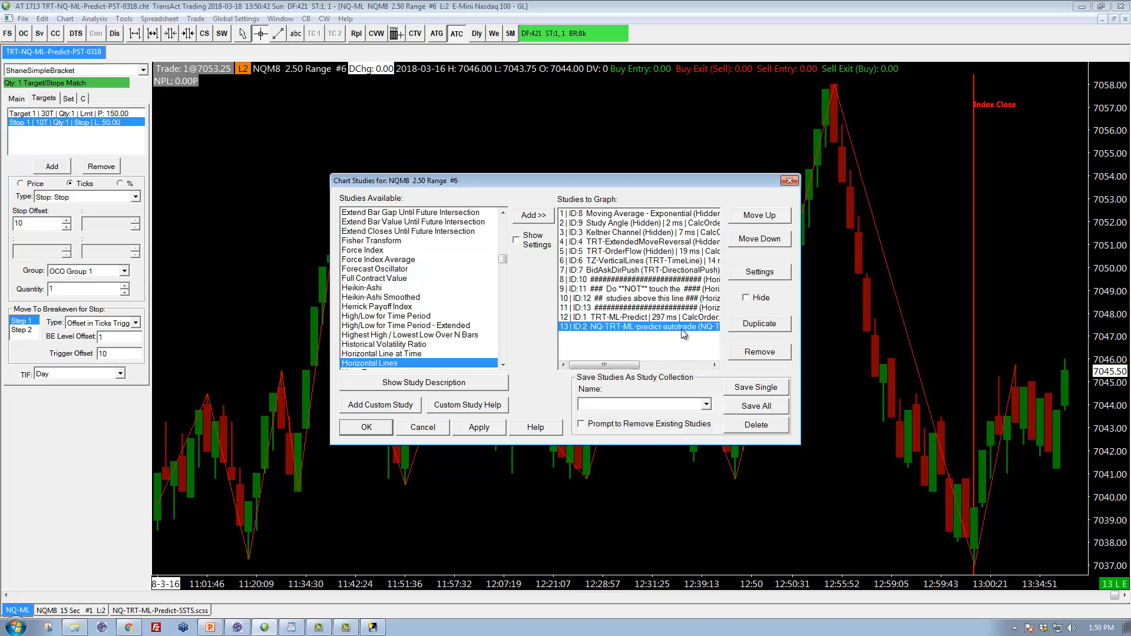
{"action": "left_click", "coordinate": [632, 319]}
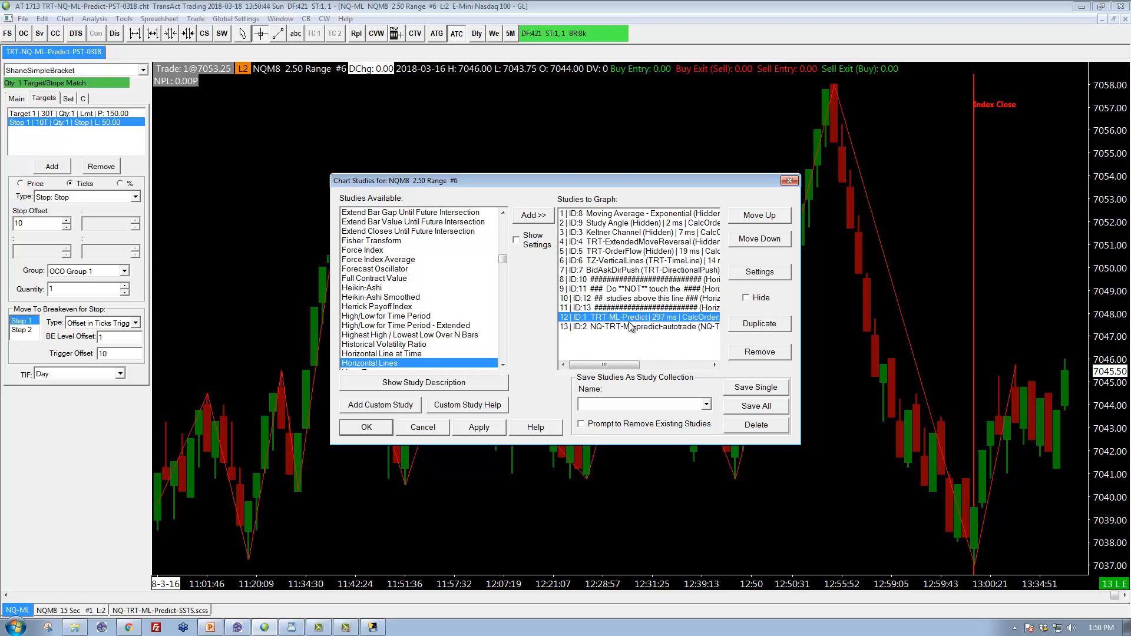
{"action": "left_click", "coordinate": [631, 328]}
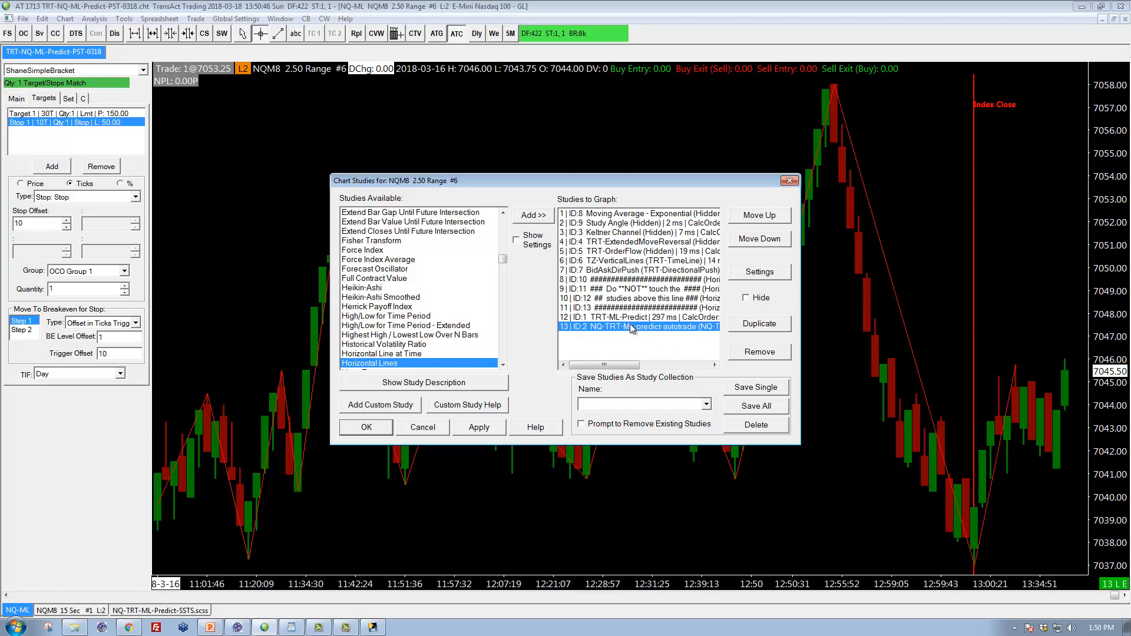
- Examine the Engine Address:Port, Reversal Amount and Time Ranges inputs in the TRT-ML-Predict study settings
{"action": "left_click", "coordinate": [636, 320]}
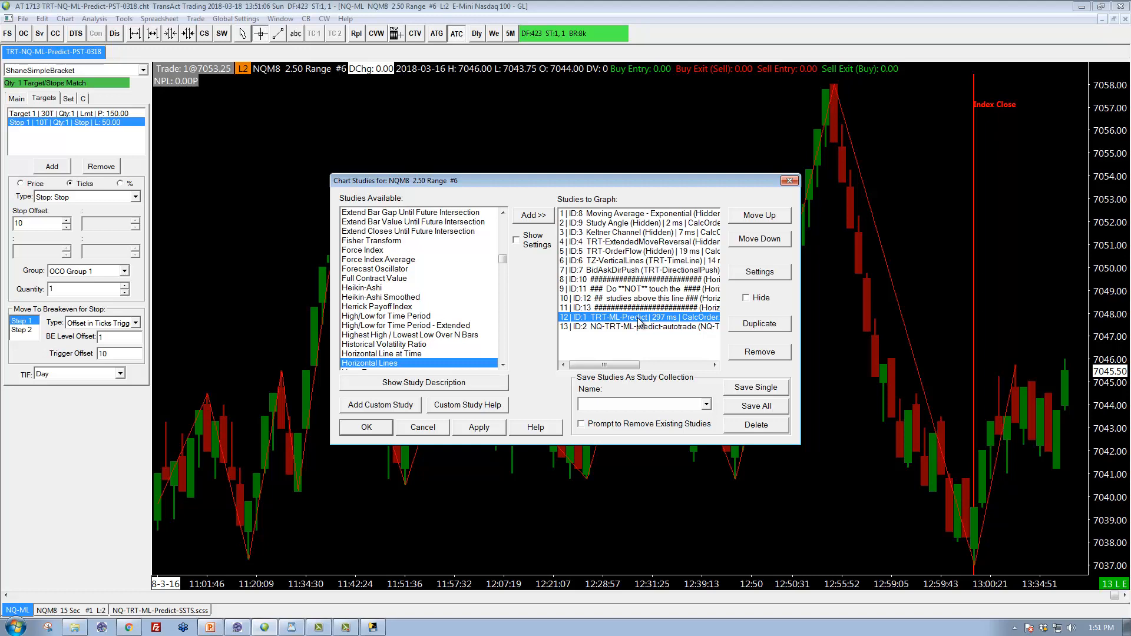
{"action": "left_click", "coordinate": [756, 274]}
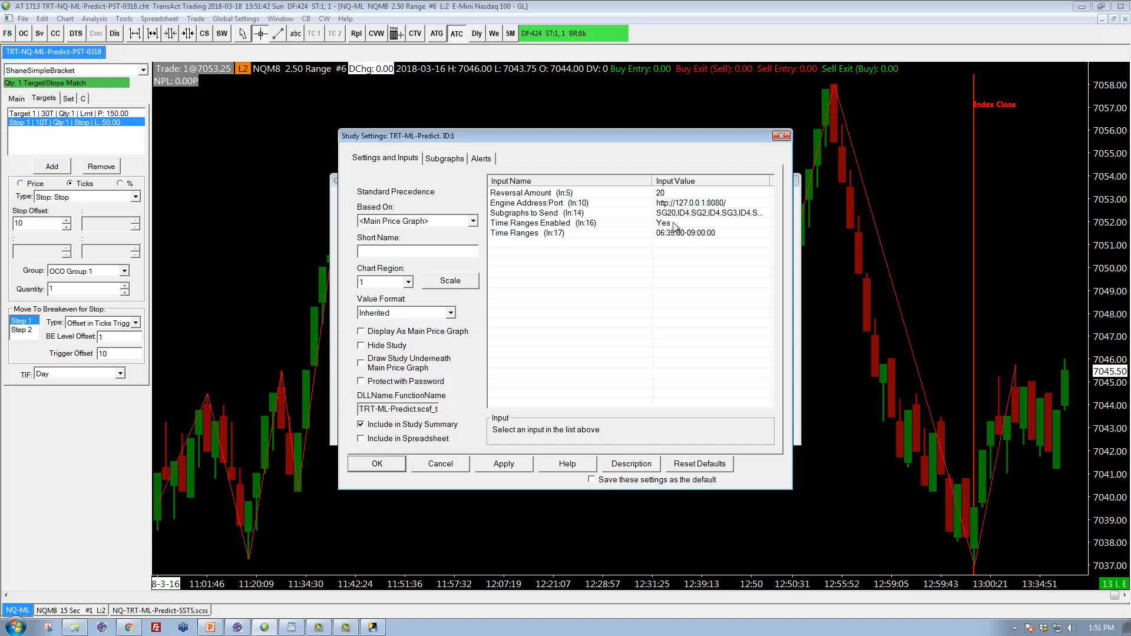
{"action": "left_click", "coordinate": [709, 204]}
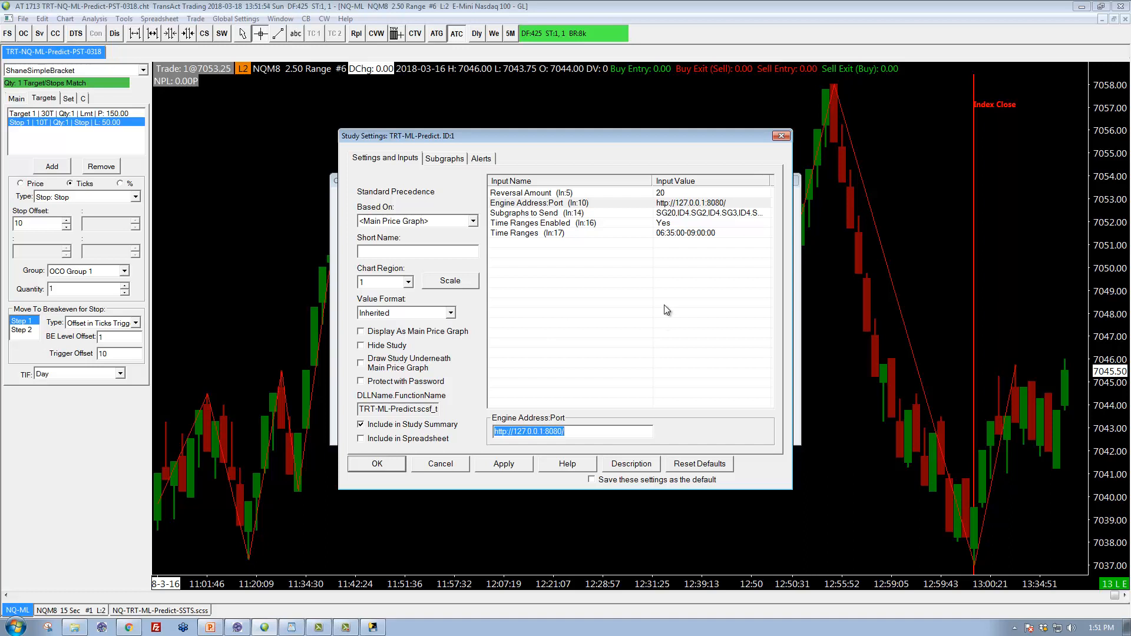
{"action": "left_click", "coordinate": [669, 195]}
{"action": "key", "text": "Tab"}
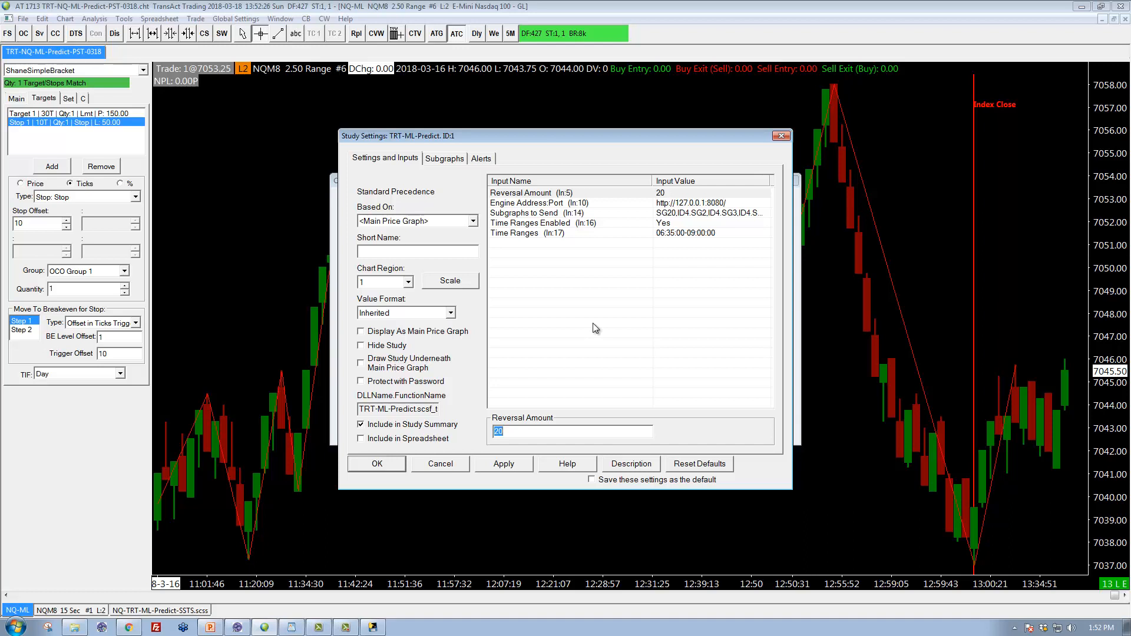
{"action": "left_click", "coordinate": [692, 234]}
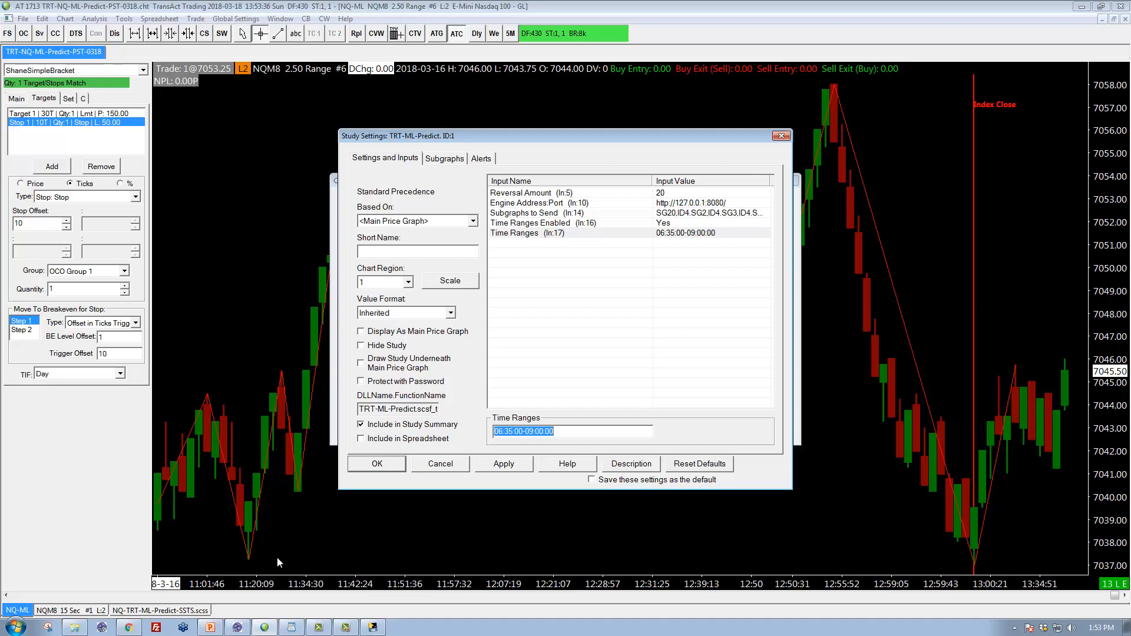
- Try the time ranges 06:35:00-06:55:00,07:05:00-09:00:00 in the TRT-ML-Predict study and discard the change
{"action": "left_click", "coordinate": [665, 234]}
{"action": "left_click", "coordinate": [500, 432]}
{"action": "left_click_drag", "start_coordinate": [498, 432], "coordinate": [502, 433]}
{"action": "left_click", "coordinate": [723, 234]}
{"action": "left_click_drag", "start_coordinate": [573, 434], "coordinate": [530, 432]}
{"action": "type", "text": "0"}
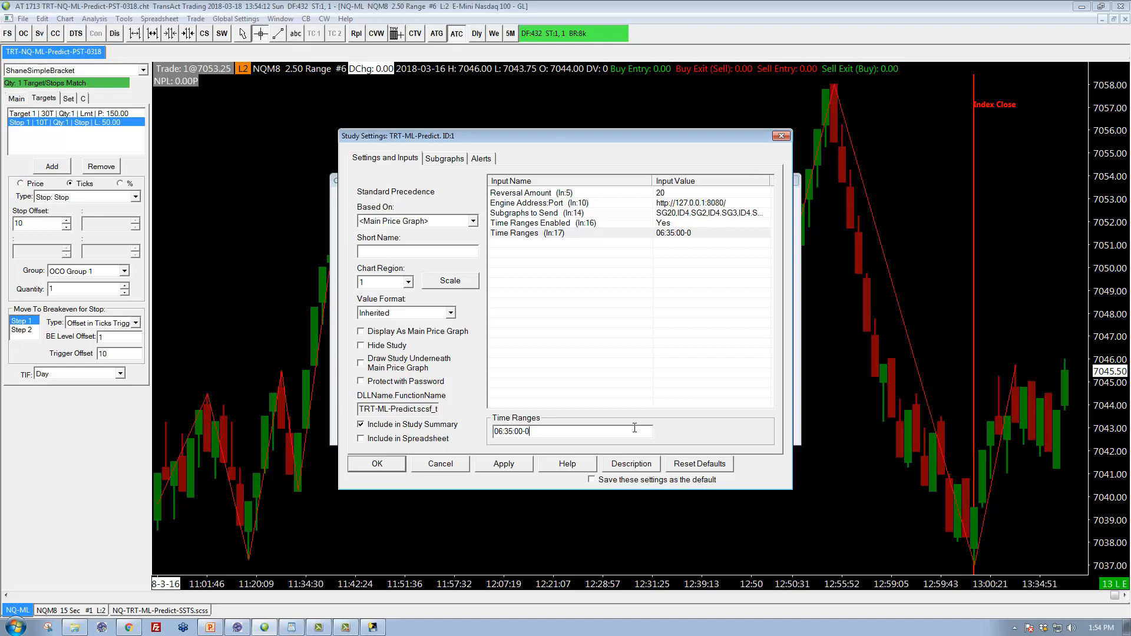
{"action": "type", "text": "6:55:00"}
{"action": "type", "text": ",07:05:00"}
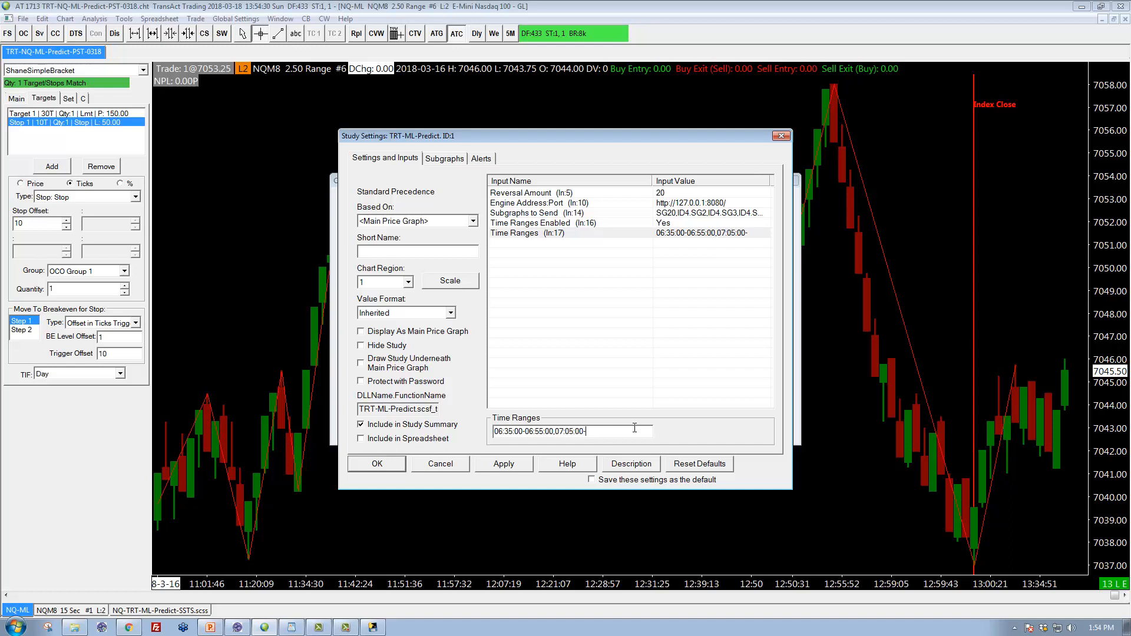
{"action": "type", "text": "-09:00:00"}
{"action": "left_click", "coordinate": [439, 465]}
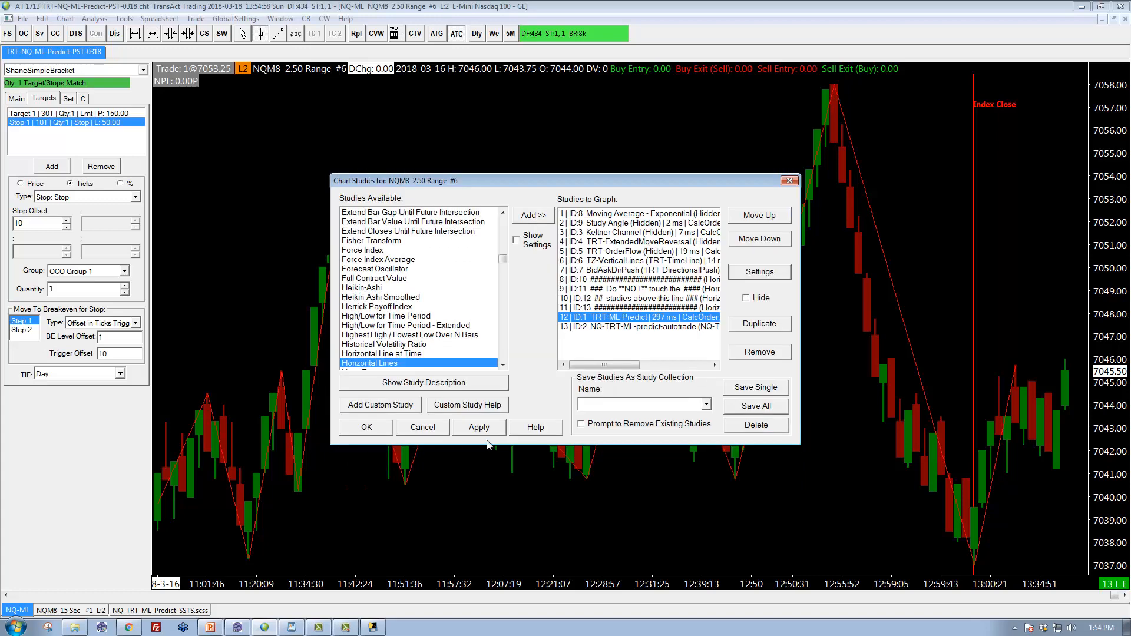
- Examine Send Orders To Trade Service and the column alerts in the NQ-TRT-ML-predict-autotrade study settings, and close the chart studies
{"action": "left_click", "coordinate": [647, 328]}
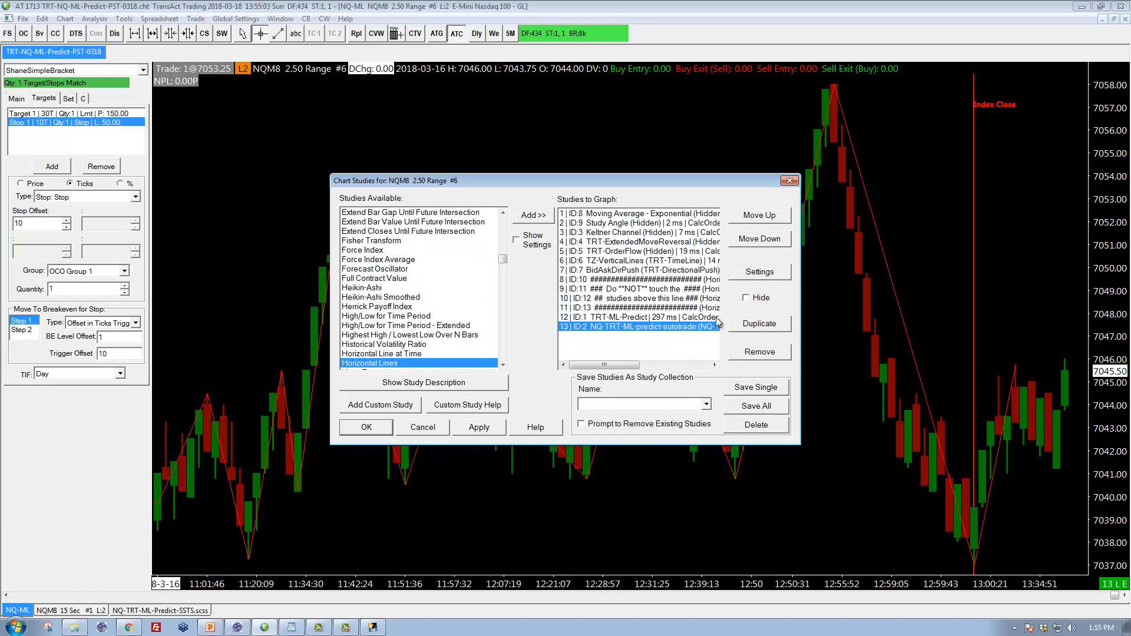
{"action": "left_click", "coordinate": [760, 273]}
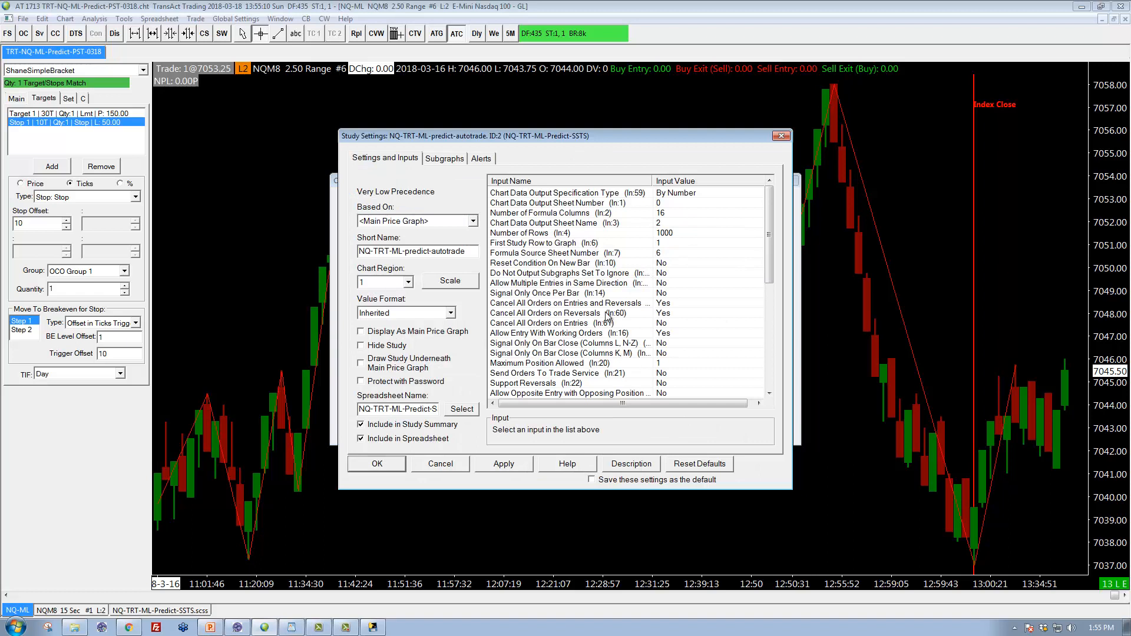
{"action": "left_click", "coordinate": [568, 375]}
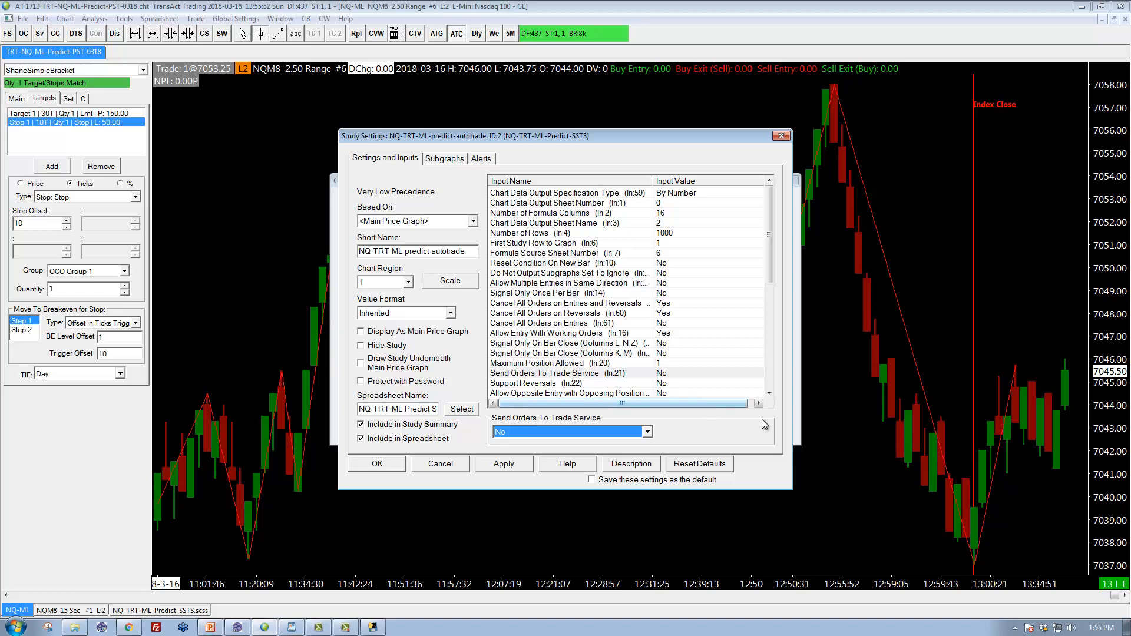
{"action": "left_click", "coordinate": [770, 393]}
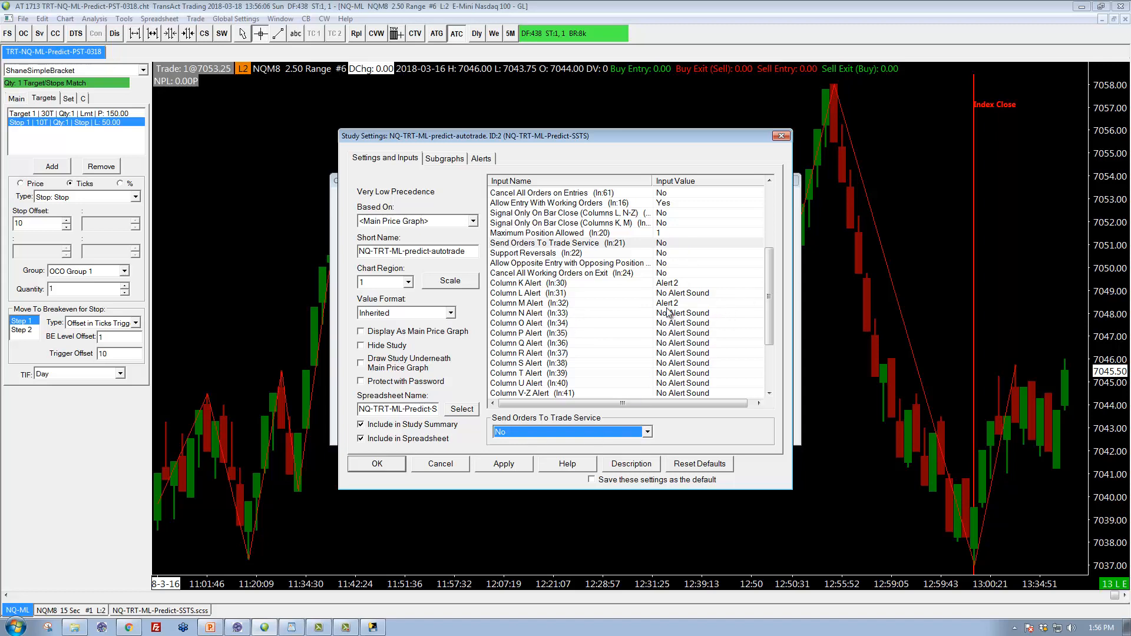
{"action": "scroll", "coordinate": [770, 320], "scroll_direction": "up", "scroll_amount": 4}
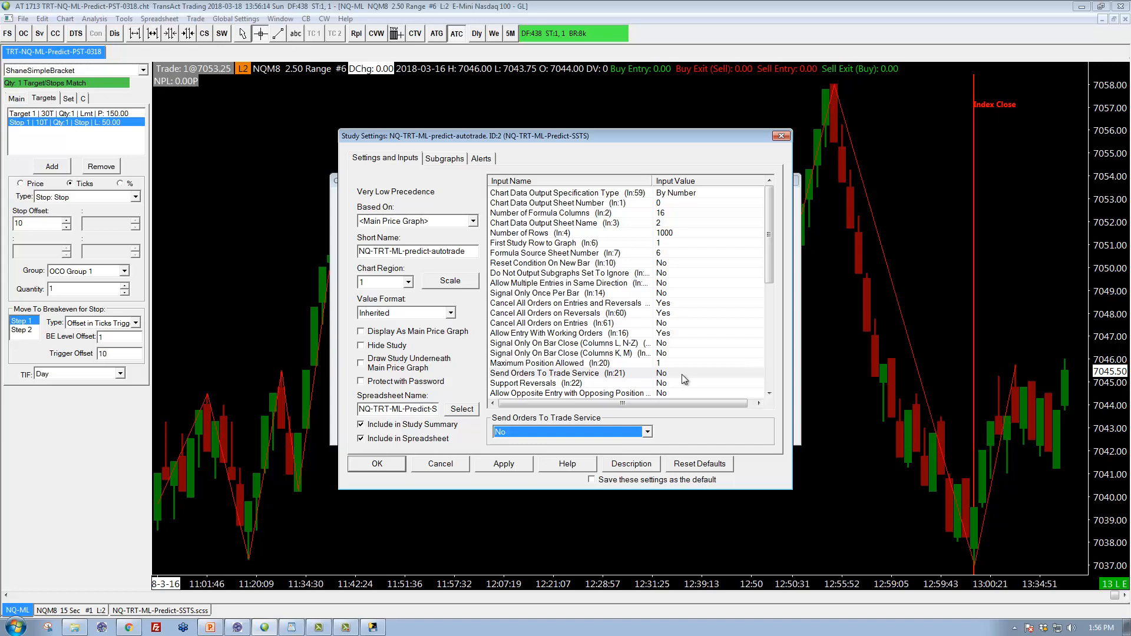
{"action": "left_click", "coordinate": [377, 464]}
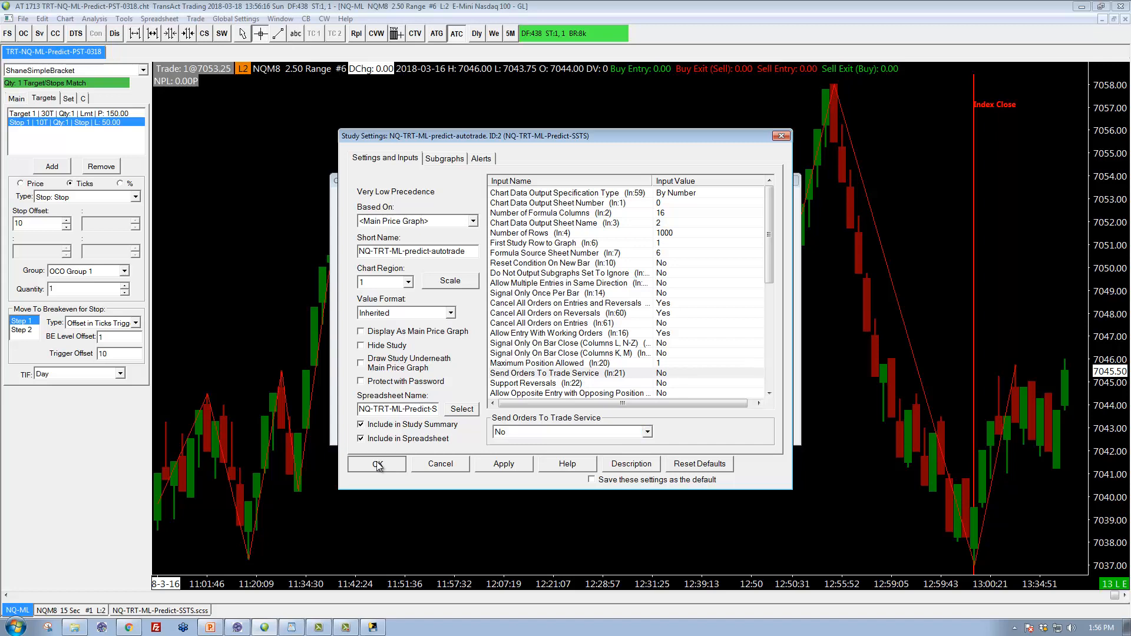
{"action": "left_click", "coordinate": [424, 429]}
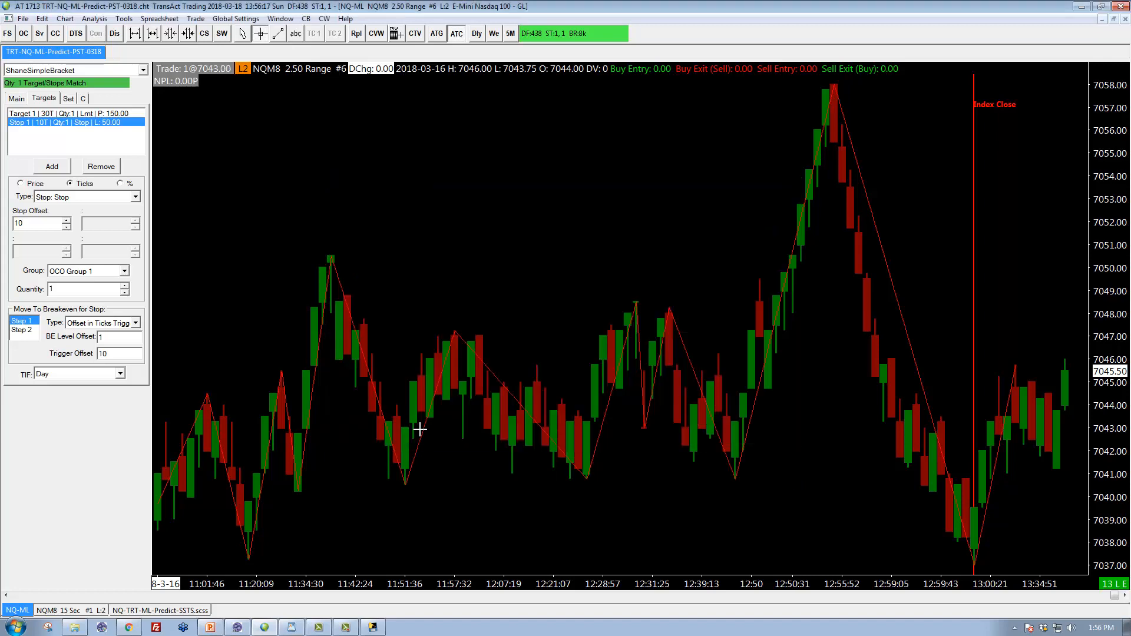